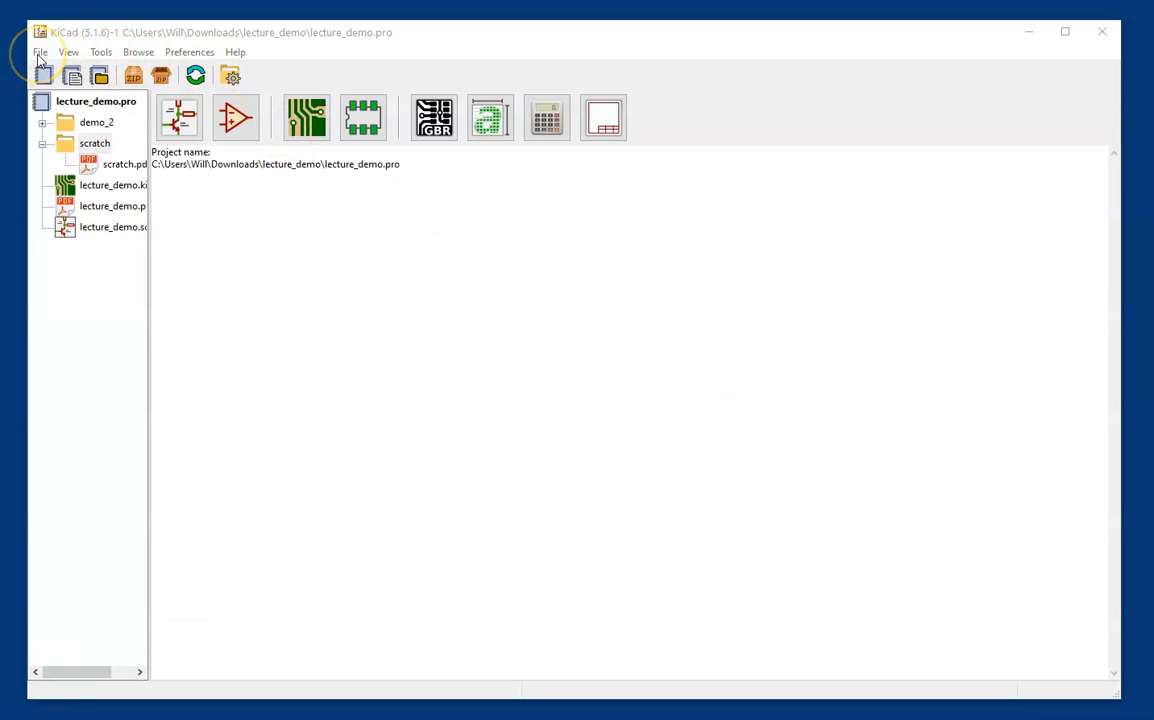
Create a new project named led_demo and open its schematic for editing
{"action": "left_click", "coordinate": [40, 53]}
{"action": "mouse_move", "coordinate": [66, 75]}
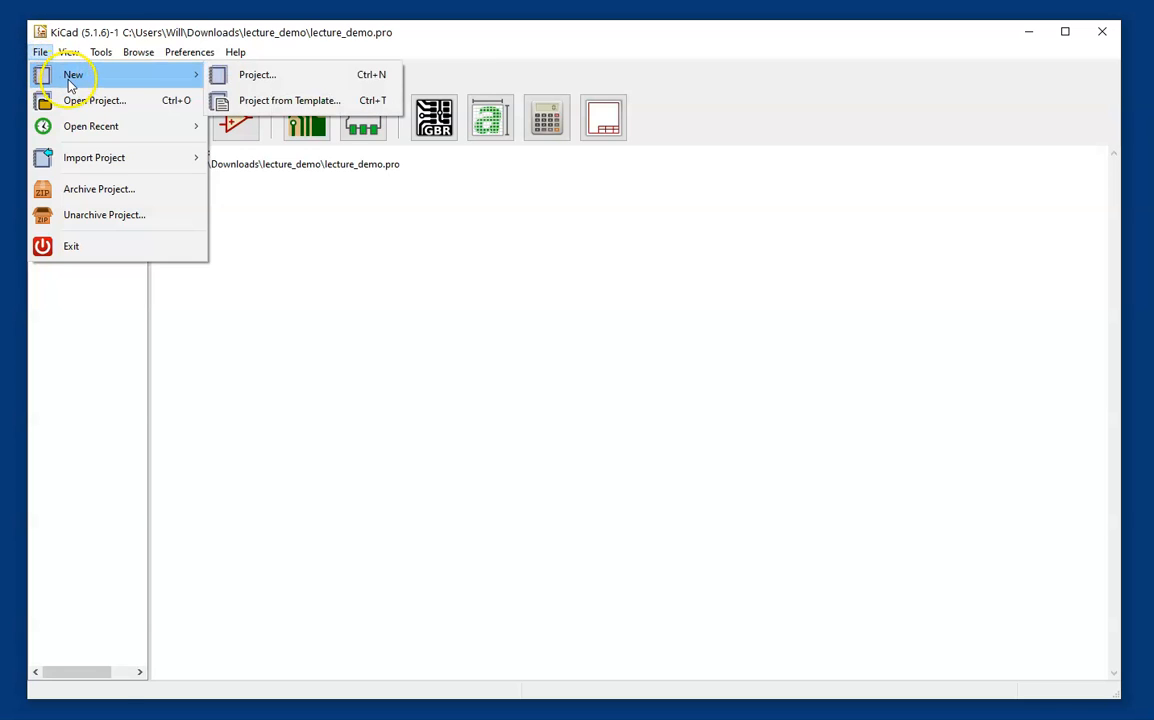
{"action": "left_click", "coordinate": [252, 77]}
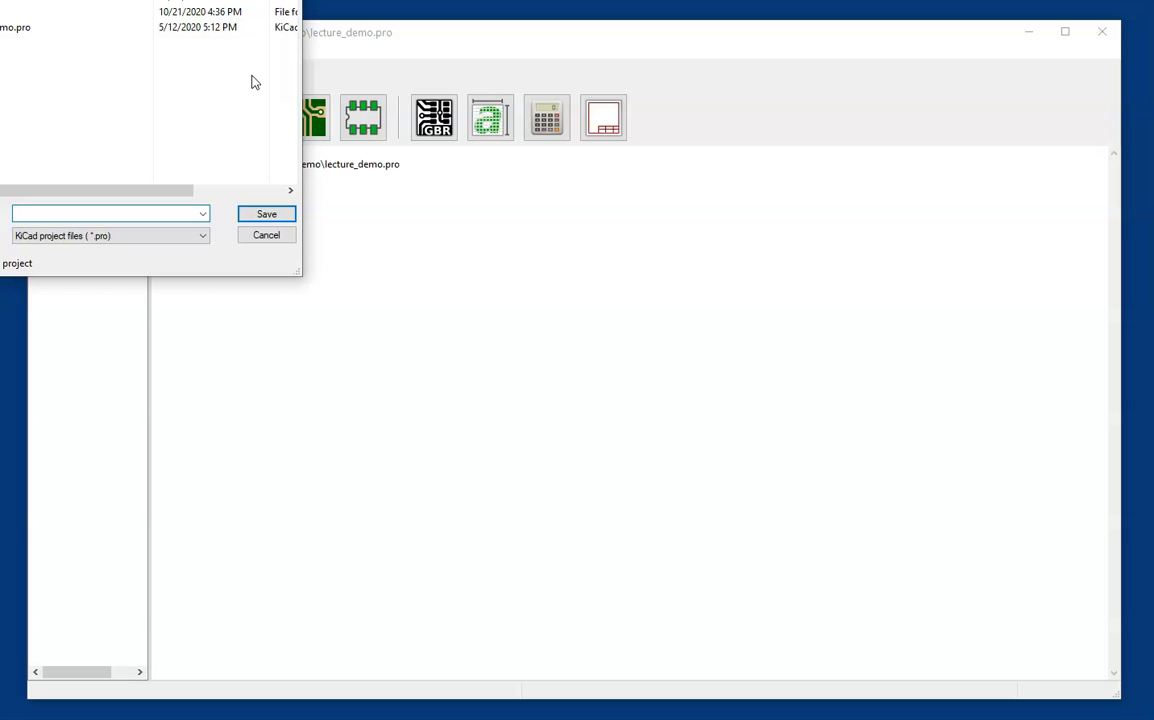
{"action": "type", "text": "led_demo"}
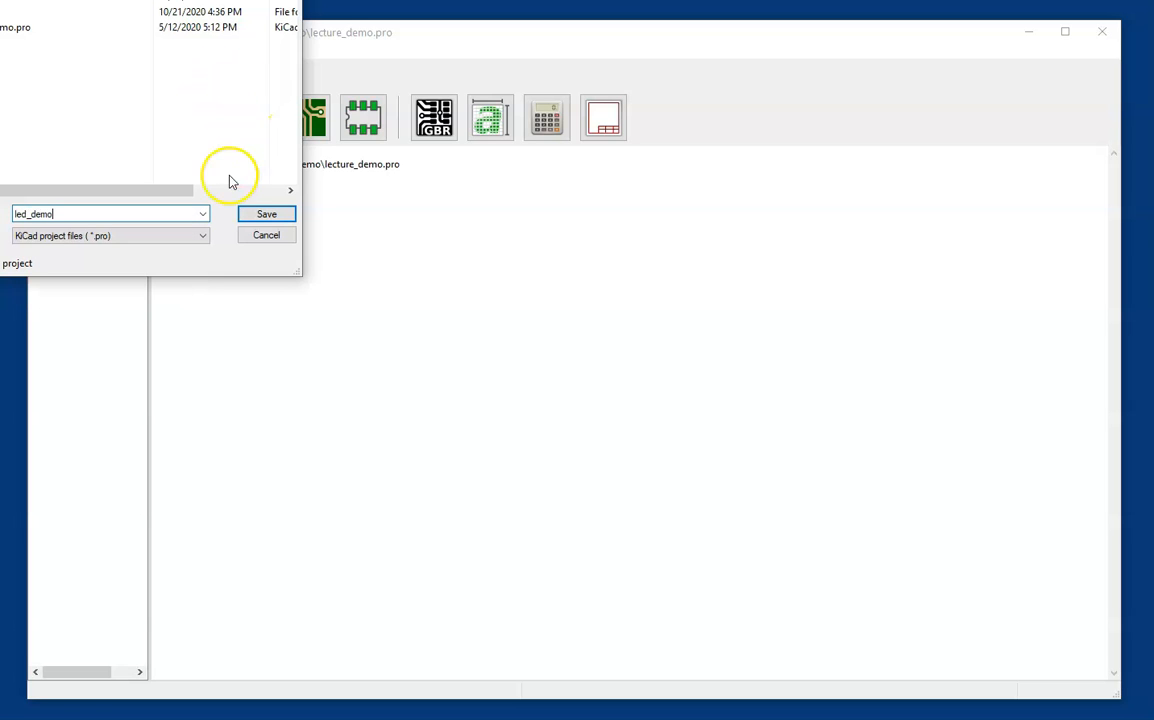
{"action": "left_click", "coordinate": [258, 215]}
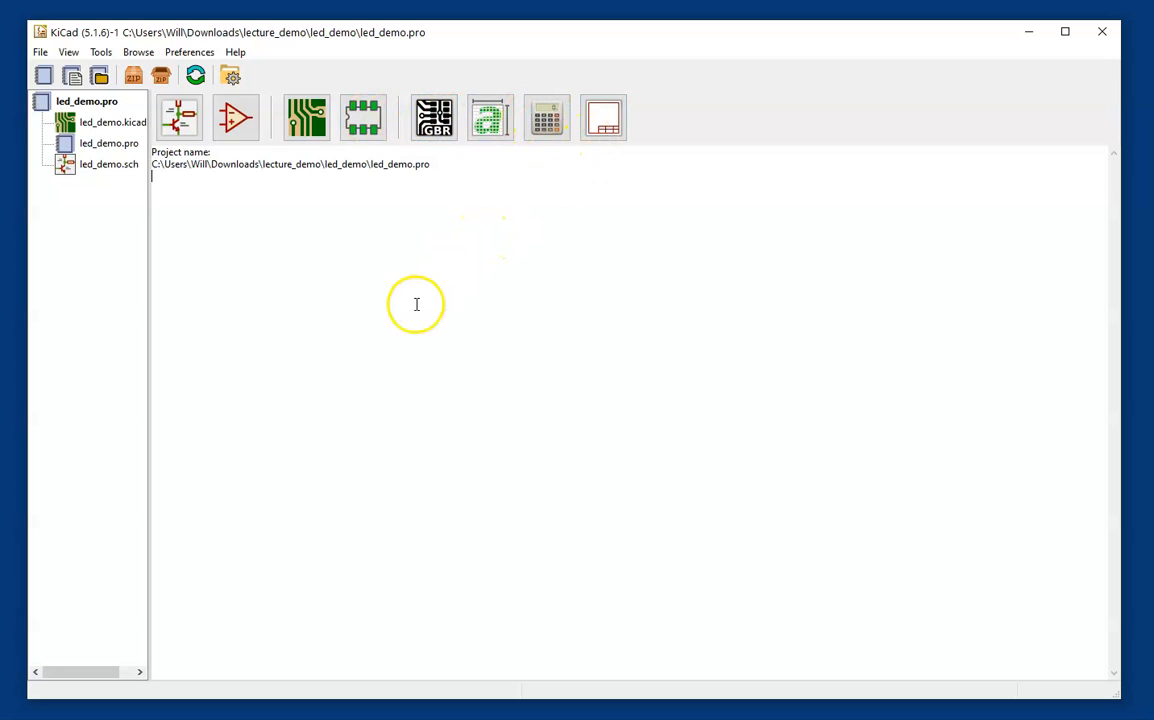
{"action": "left_click", "coordinate": [178, 133]}
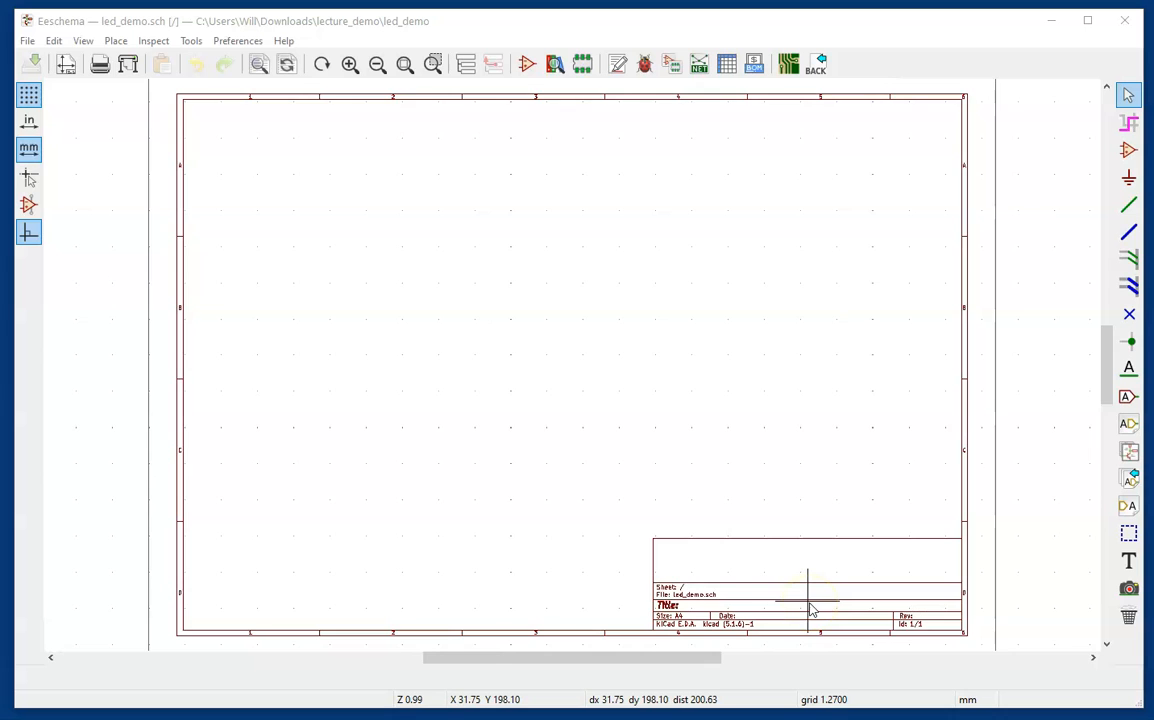
Set the sheet's title block issue date to 2020-10-21 and its revision to "Rev. 1.0"
{"action": "middle_click_drag", "start_coordinate": [811, 609], "coordinate": [575, 372]}
{"action": "scroll", "coordinate": [575, 372], "scroll_direction": "down", "scroll_amount": 3}
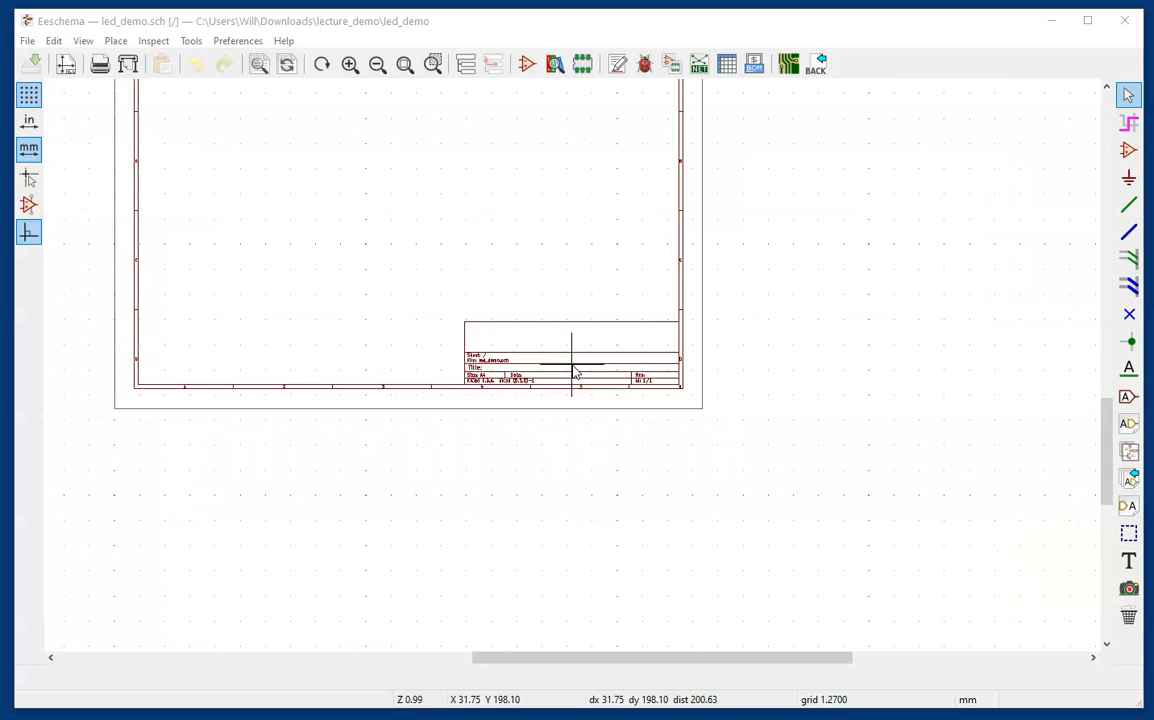
{"action": "scroll", "coordinate": [575, 372], "scroll_direction": "up", "scroll_amount": 6}
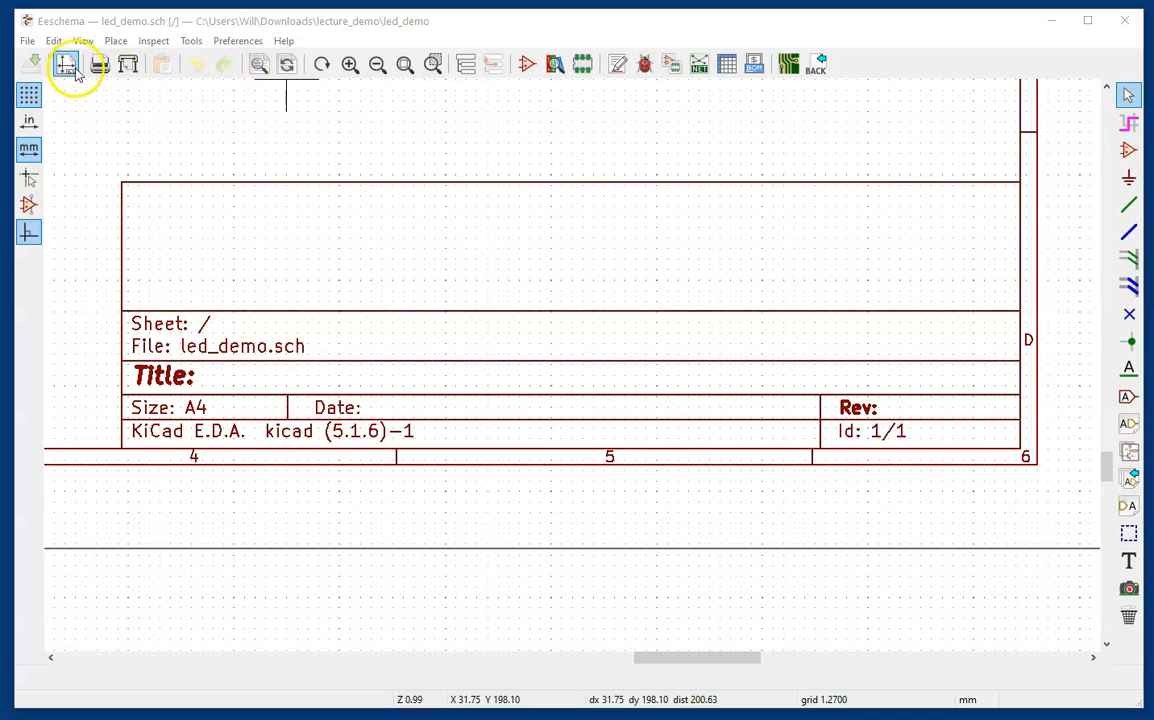
{"action": "left_click", "coordinate": [28, 41]}
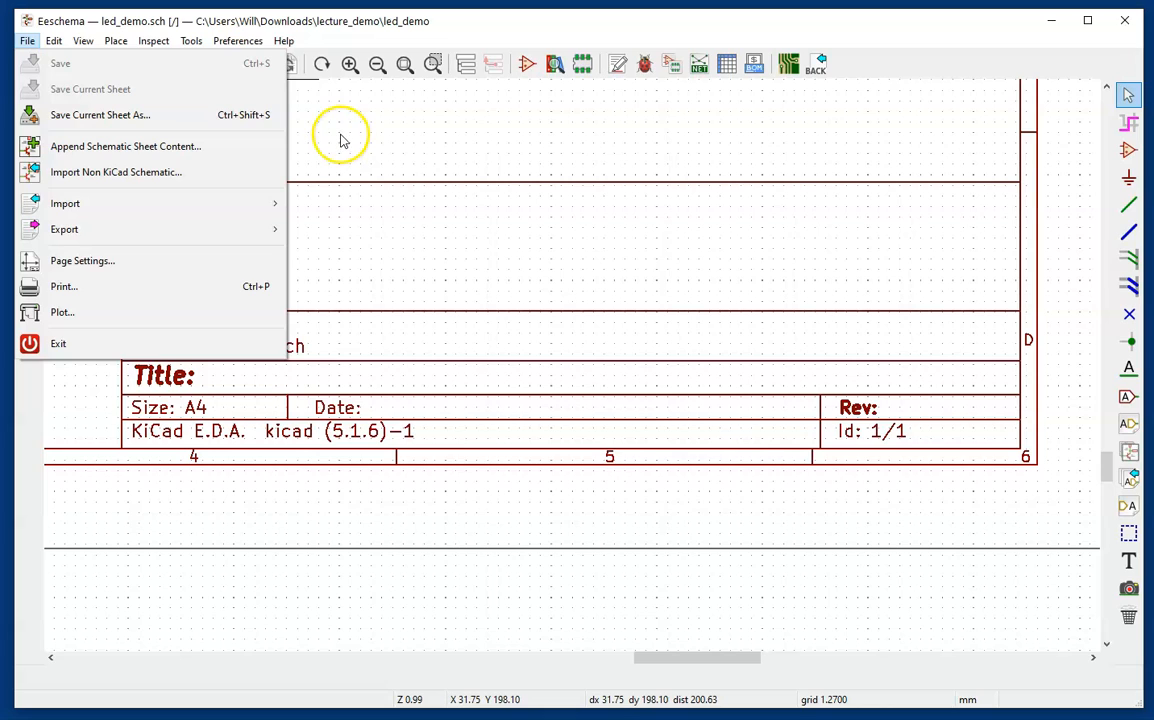
{"action": "left_click", "coordinate": [478, 29]}
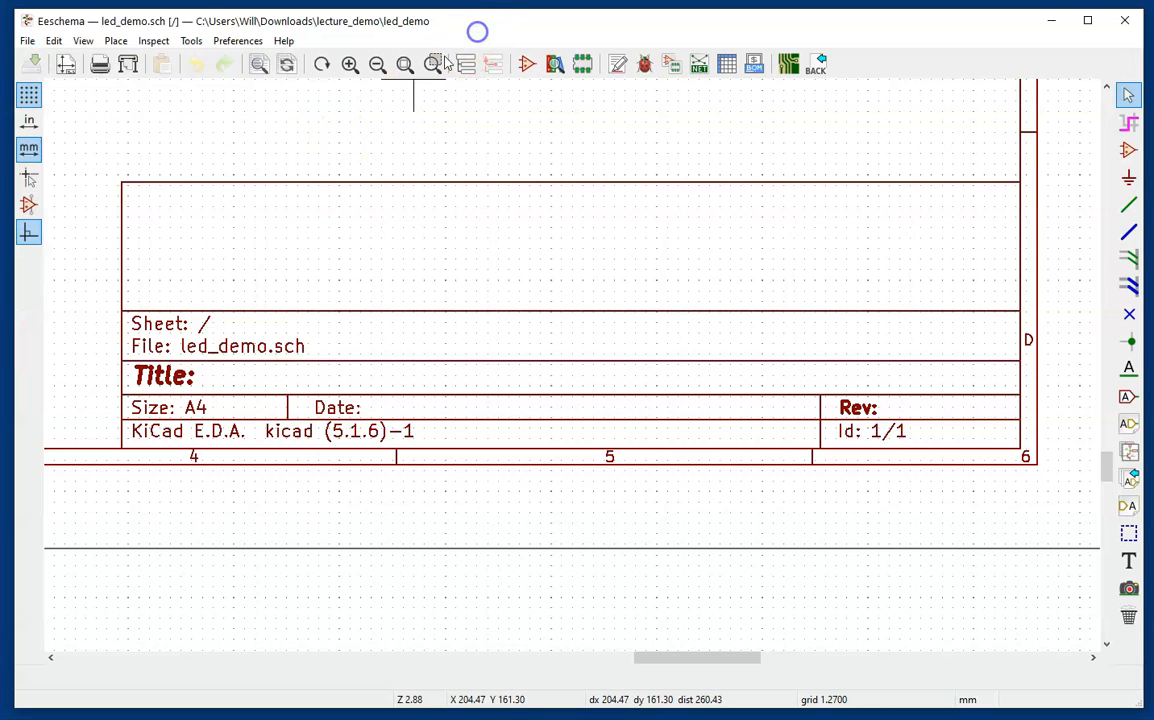
{"action": "left_click", "coordinate": [67, 72]}
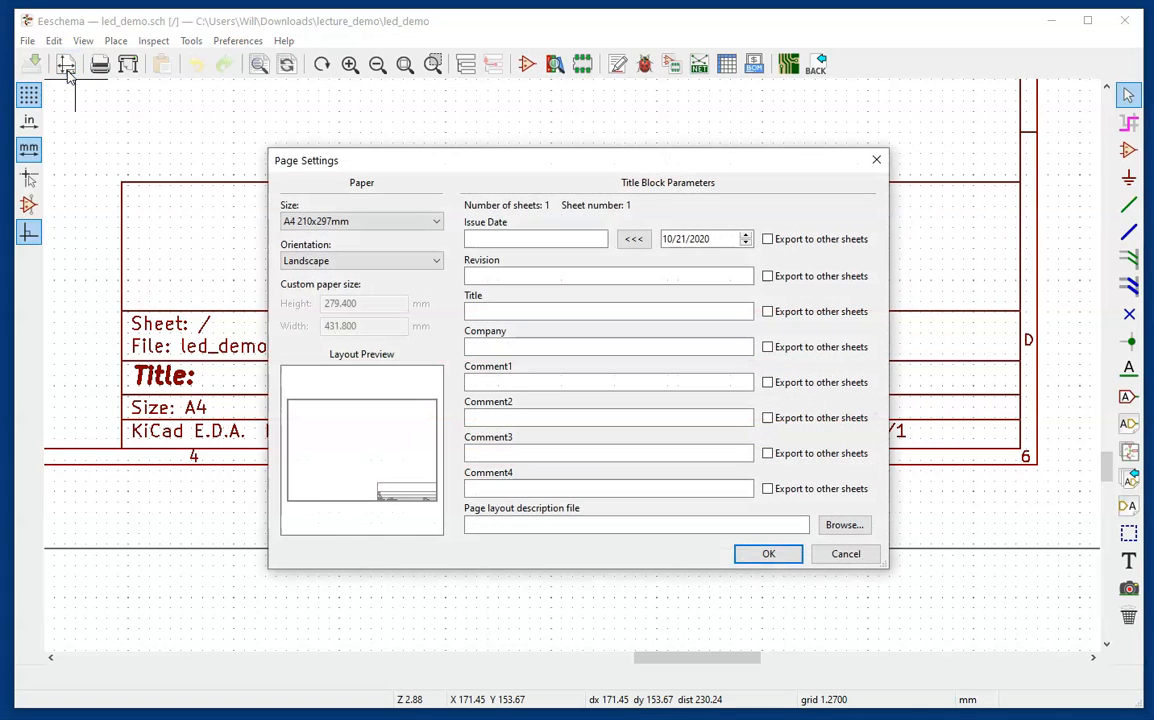
{"action": "left_click", "coordinate": [633, 240]}
{"action": "left_click", "coordinate": [608, 274]}
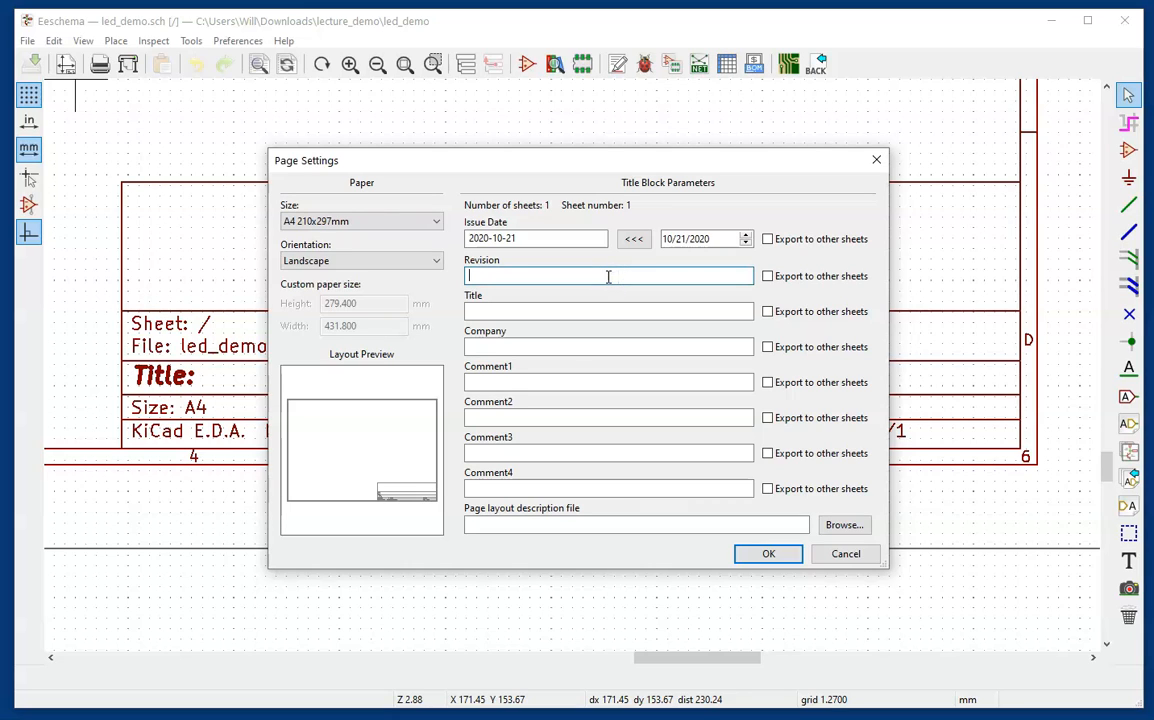
{"action": "type", "text": "Rev. 1.0"}
Fill in the title as "LED Demo", the company as "ME 2011" and Comment1 as "Drwn:" with the drafter's name
{"action": "left_click", "coordinate": [580, 312]}
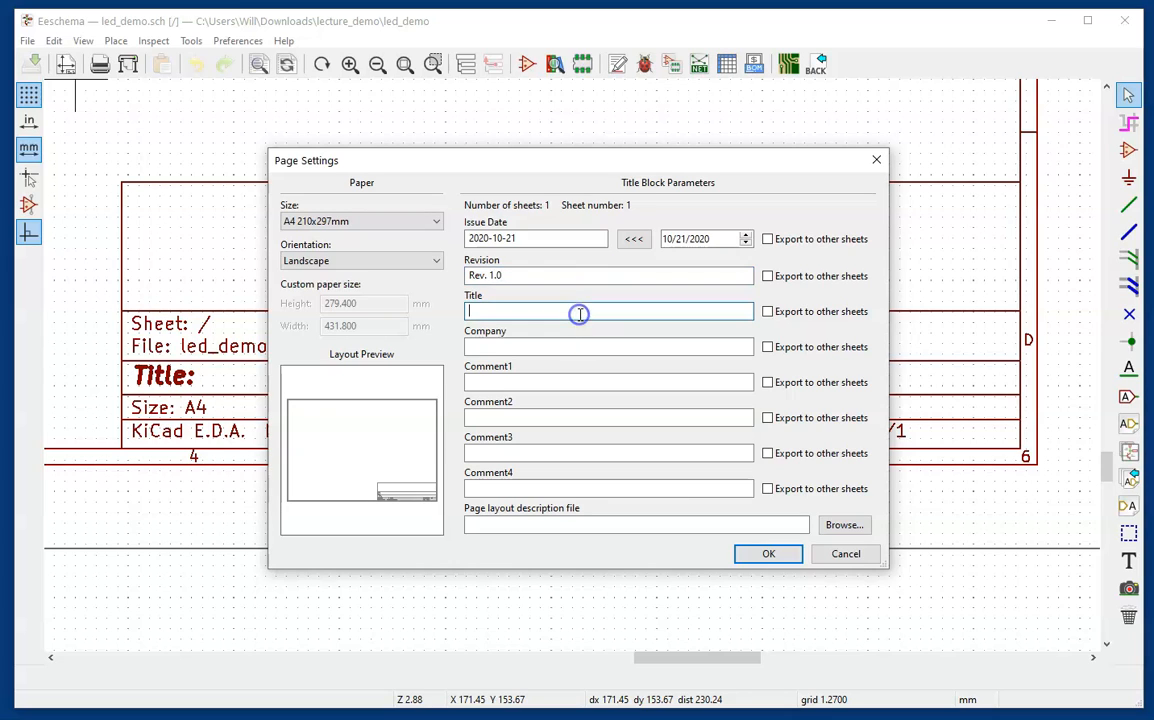
{"action": "type", "text": "LED Demo"}
{"action": "left_click", "coordinate": [568, 343]}
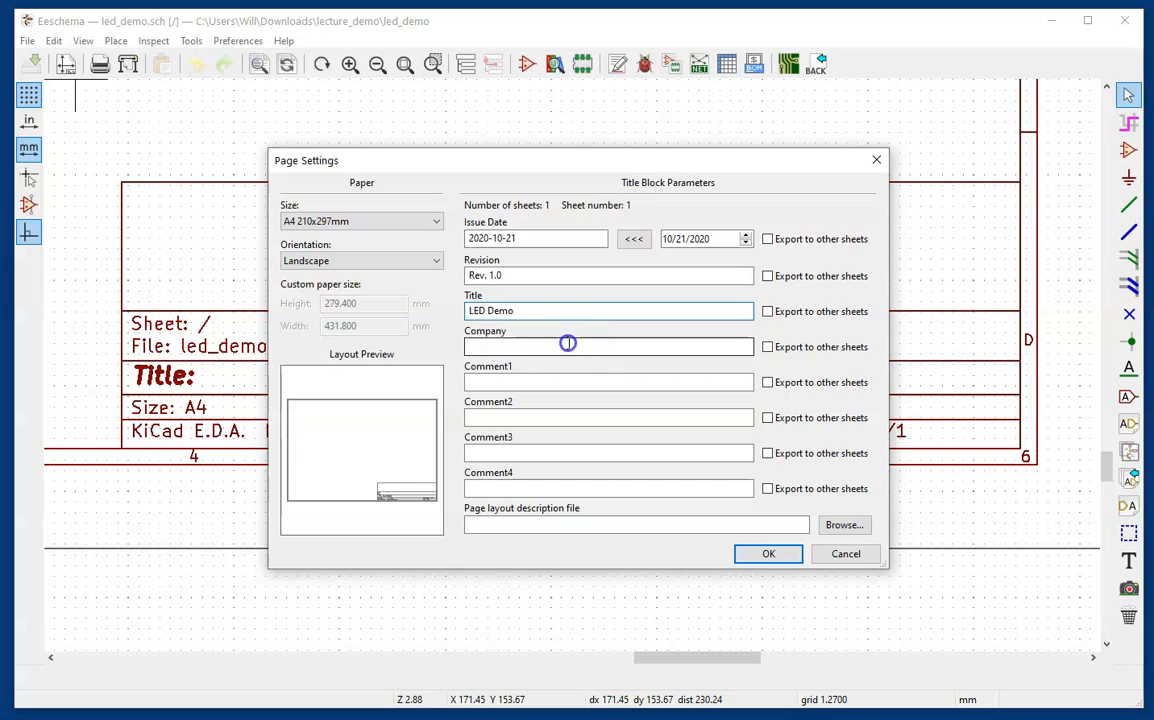
{"action": "type", "text": "ME 2011"}
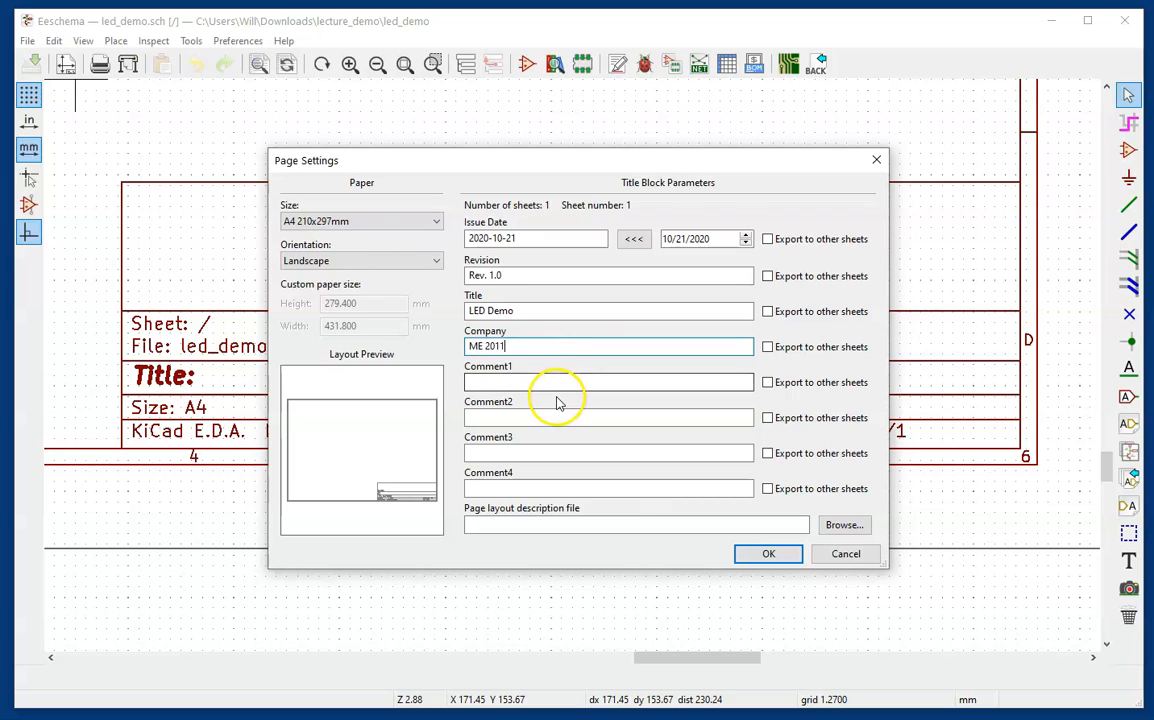
{"action": "left_click", "coordinate": [529, 382]}
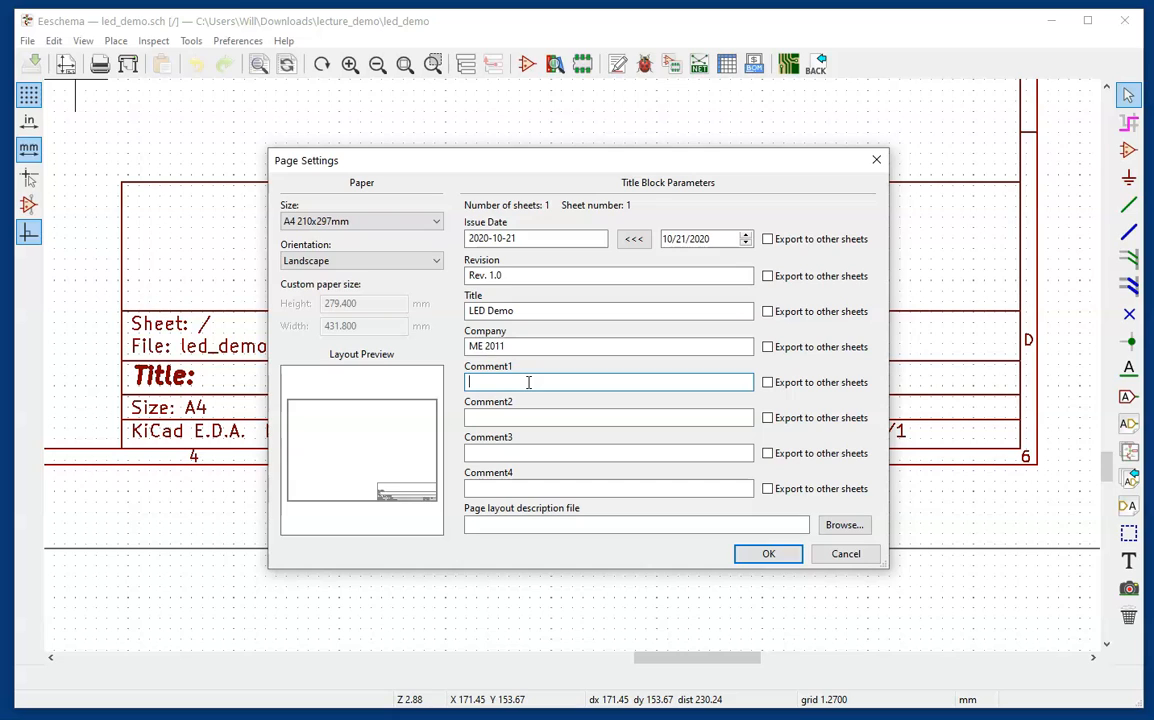
{"action": "type", "text": "Drwn: W. Durfee"}
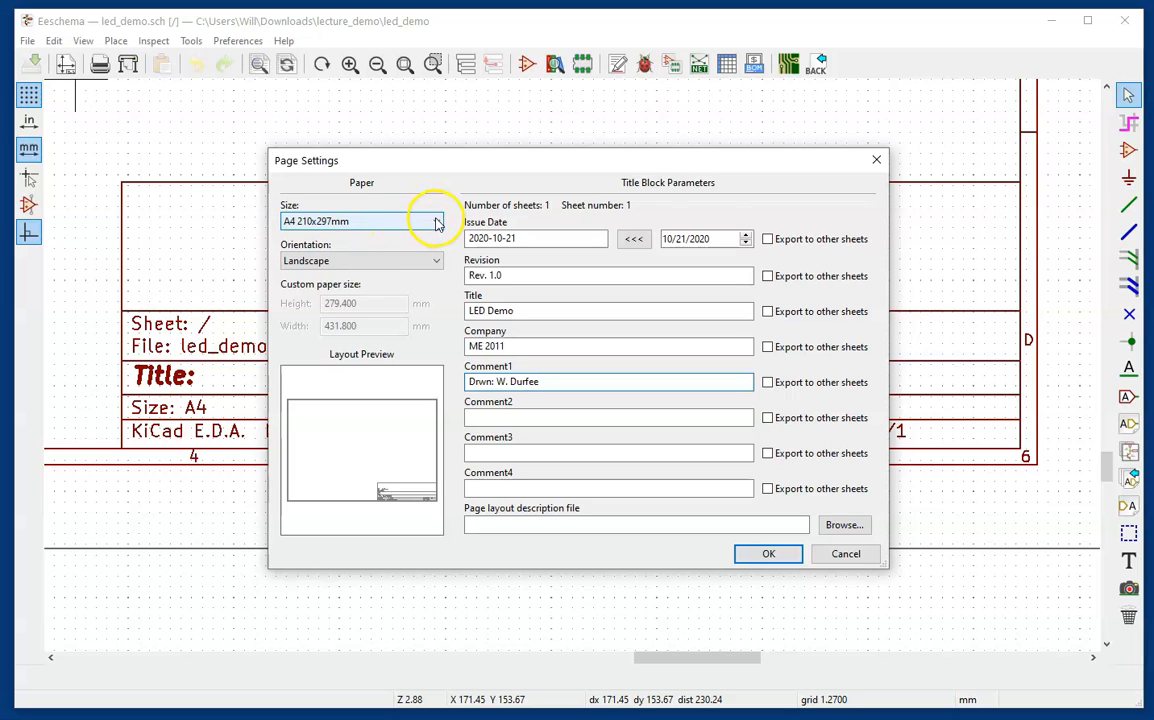
Set the paper size to A 8.5x11in and apply the page settings
{"action": "left_click", "coordinate": [436, 223]}
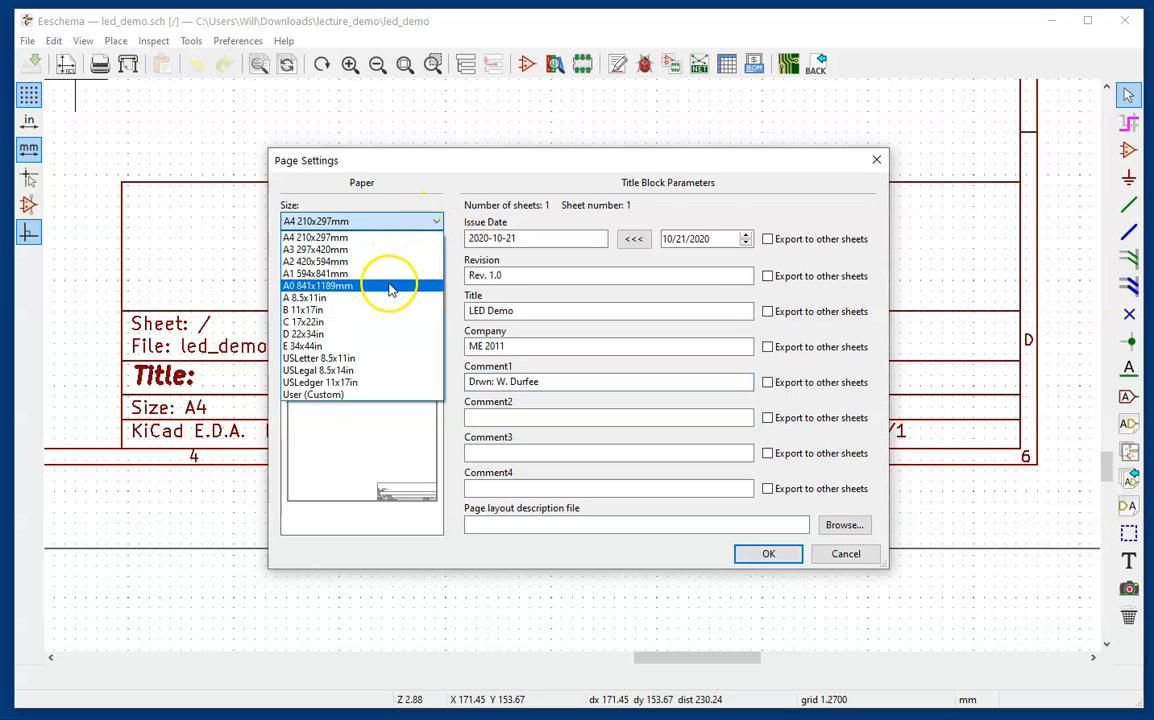
{"action": "left_click", "coordinate": [334, 299]}
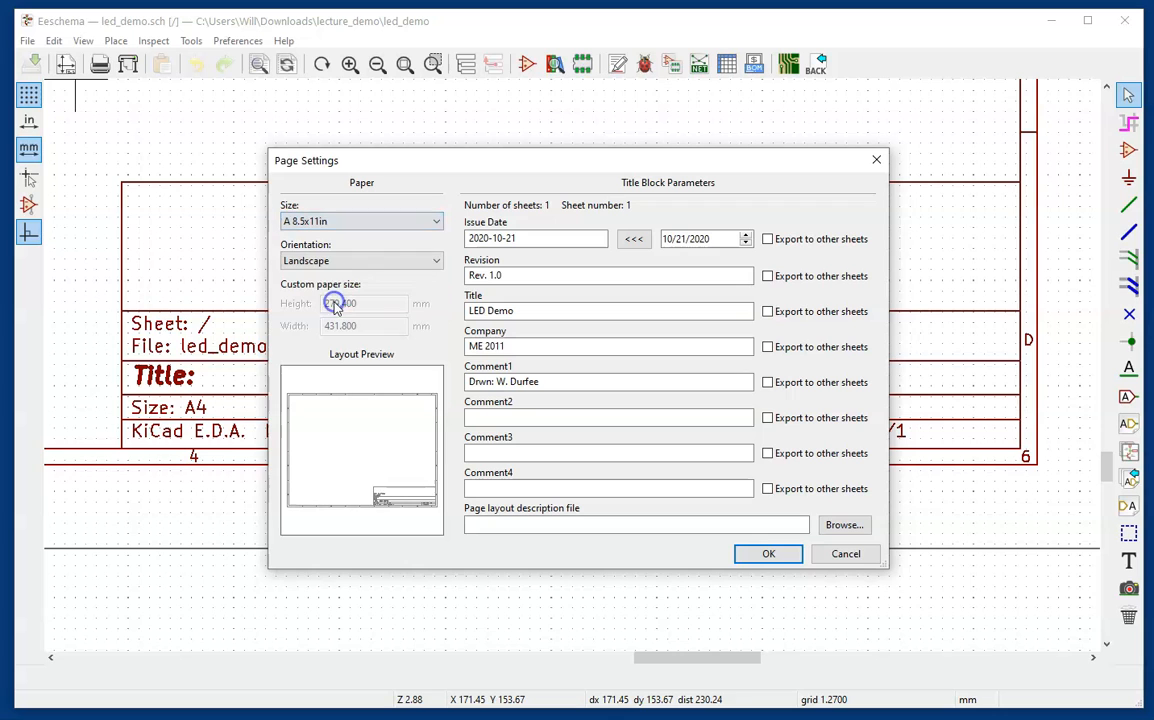
{"action": "left_click", "coordinate": [768, 555]}
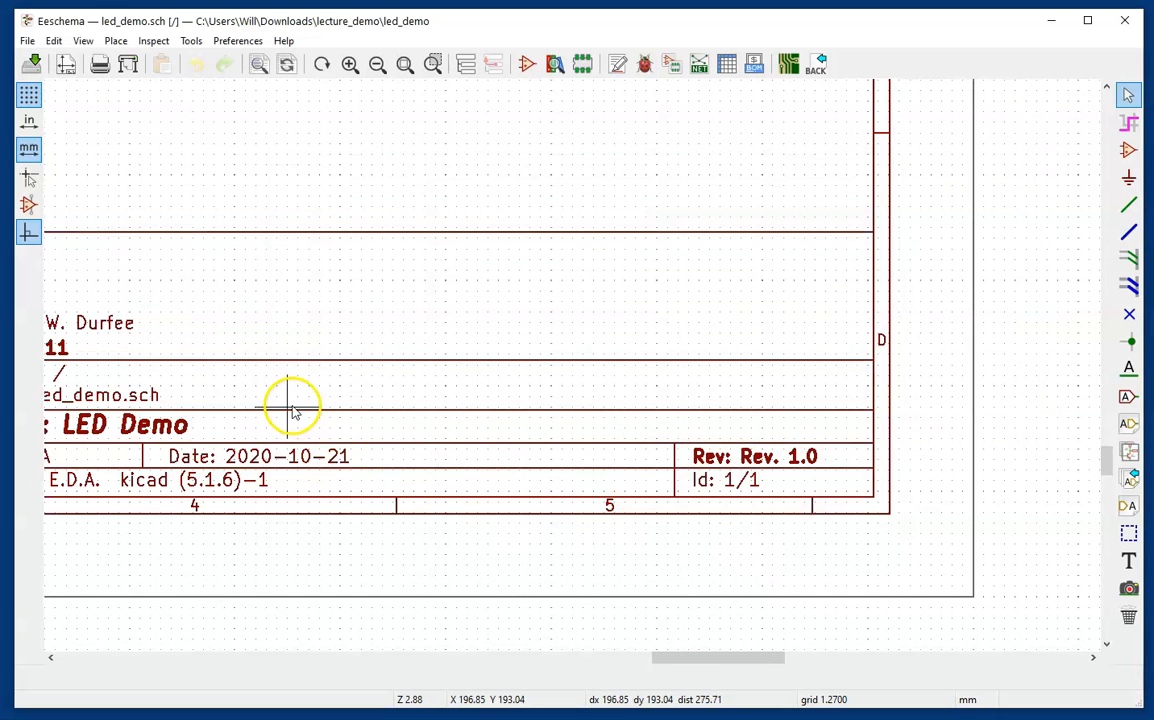
Examine the filled-in title block and the whole sheet, and view the reference Arduino and LED schematic in the Foxit PDF window
{"action": "scroll", "coordinate": [292, 410], "scroll_direction": "down", "scroll_amount": 1}
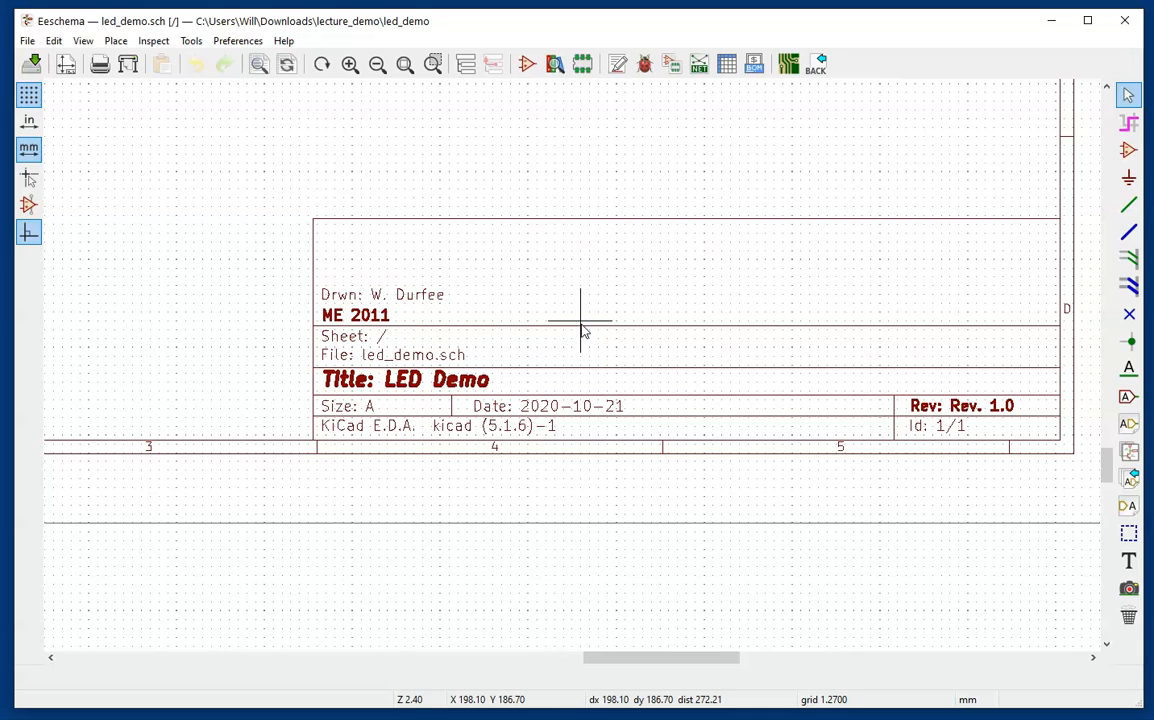
{"action": "key", "text": "Home"}
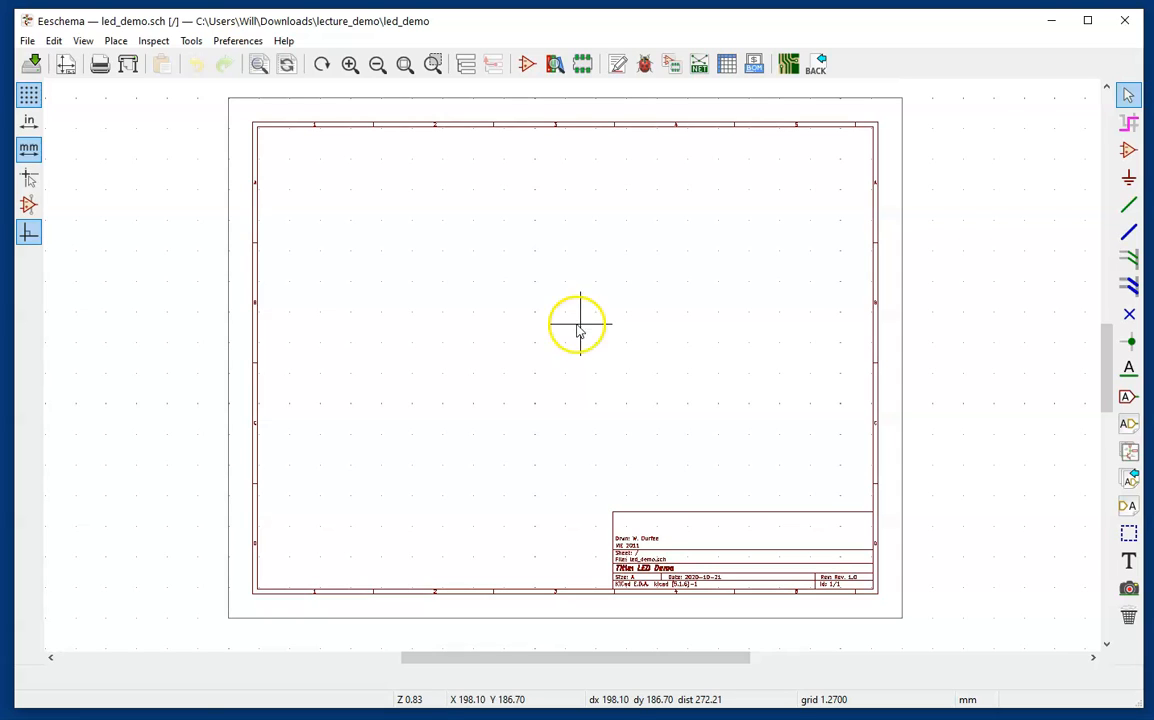
{"action": "key", "text": "alt+Tab"}
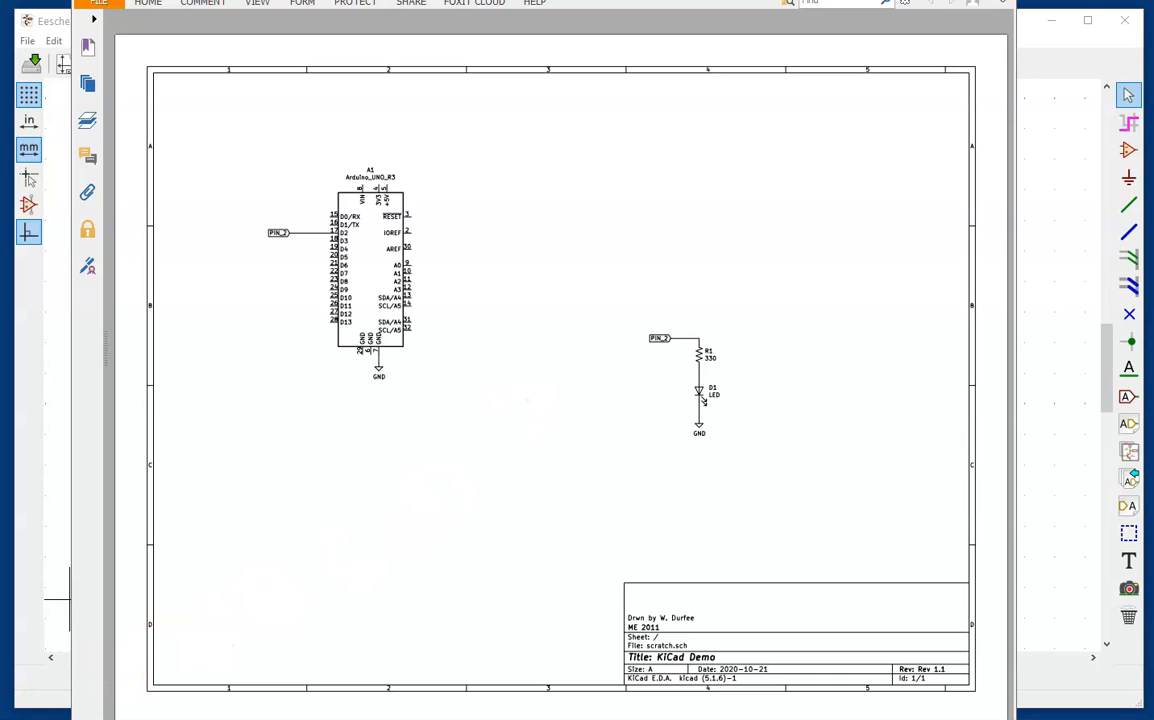
{"action": "left_click", "coordinate": [60, 640]}
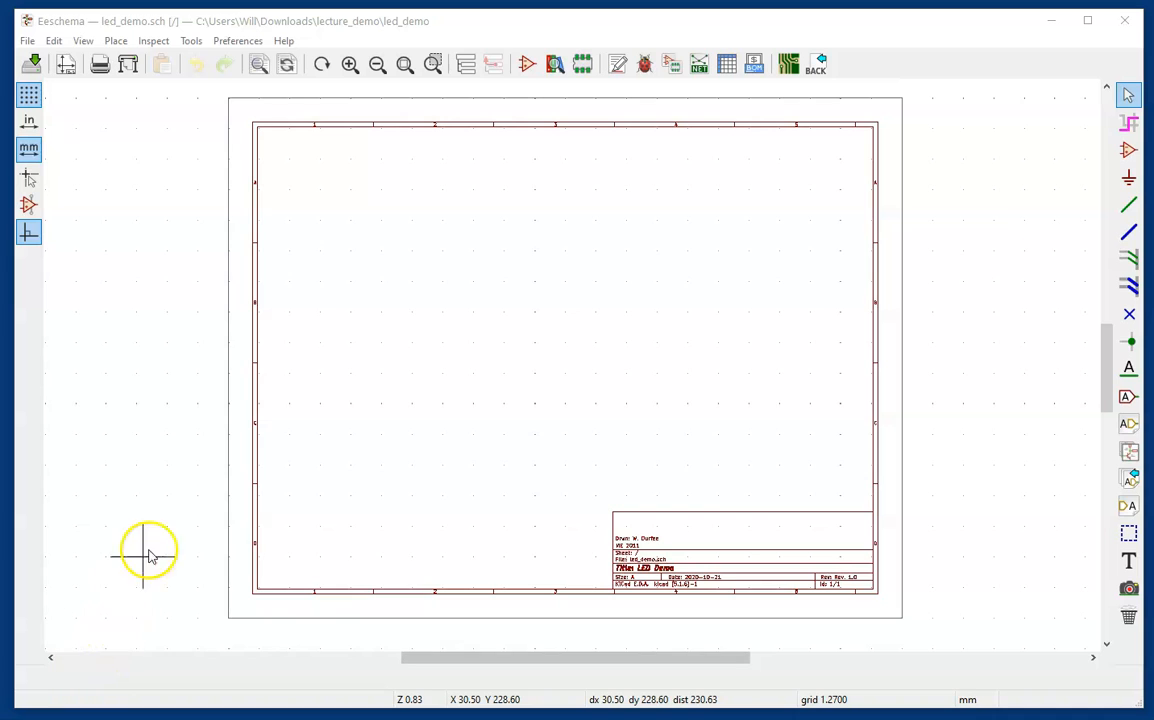
Find the LED (Light emitting diode) symbol in the Device library with the filter "led" and pick it for the schematic
{"action": "left_click", "coordinate": [1129, 150]}
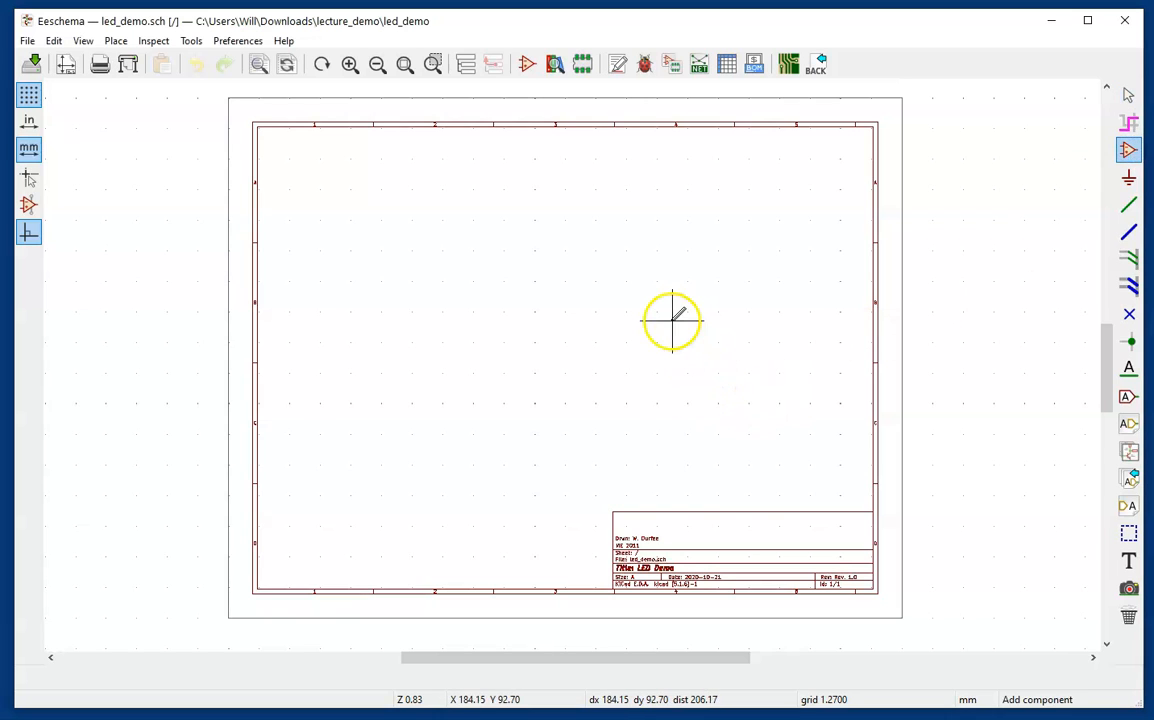
{"action": "left_click", "coordinate": [651, 323]}
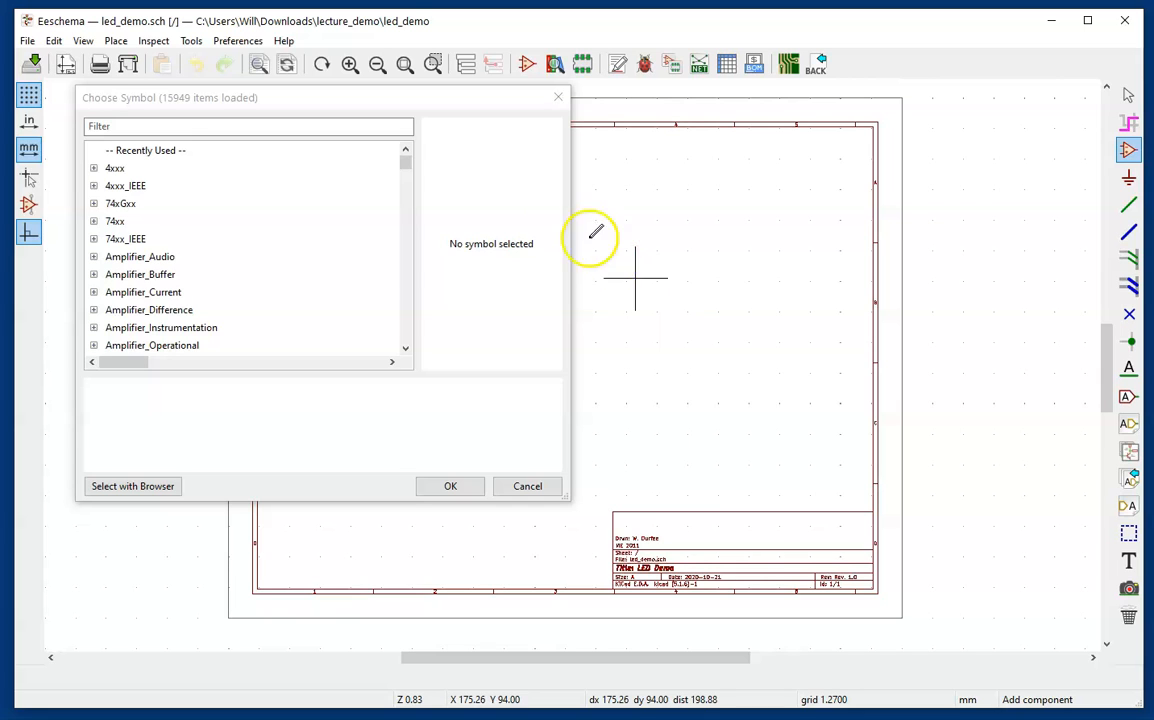
{"action": "left_click_drag", "start_coordinate": [374, 100], "coordinate": [528, 142]}
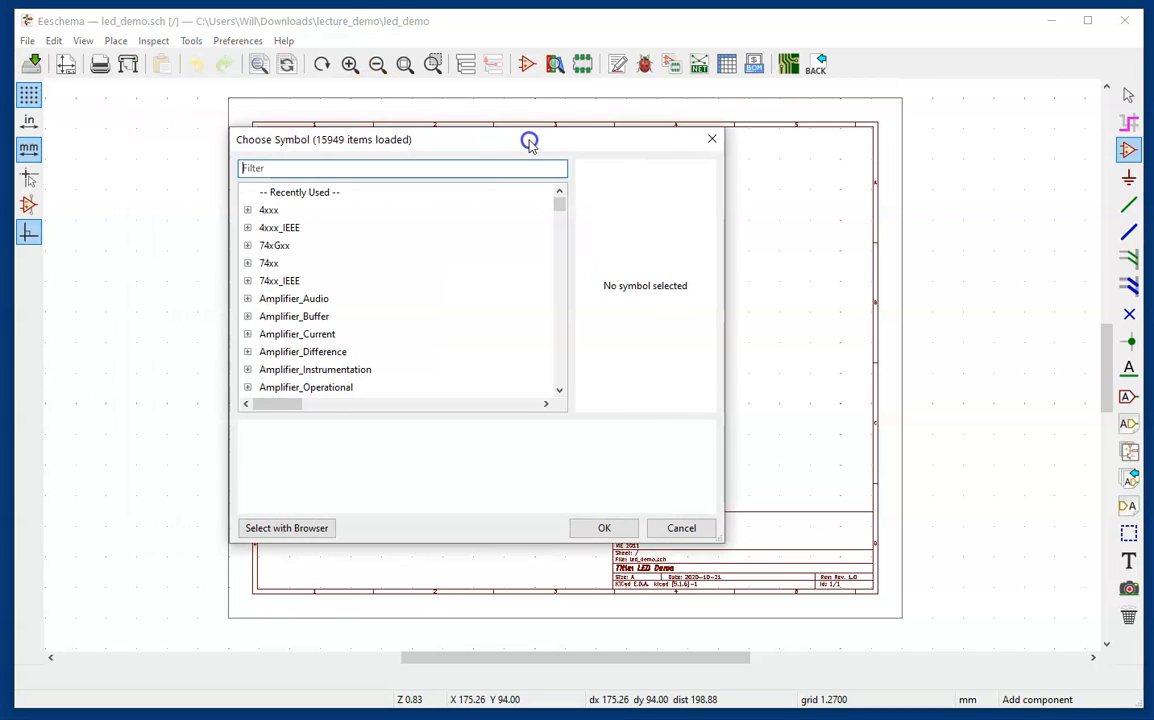
{"action": "left_click", "coordinate": [399, 170]}
{"action": "type", "text": "led"}
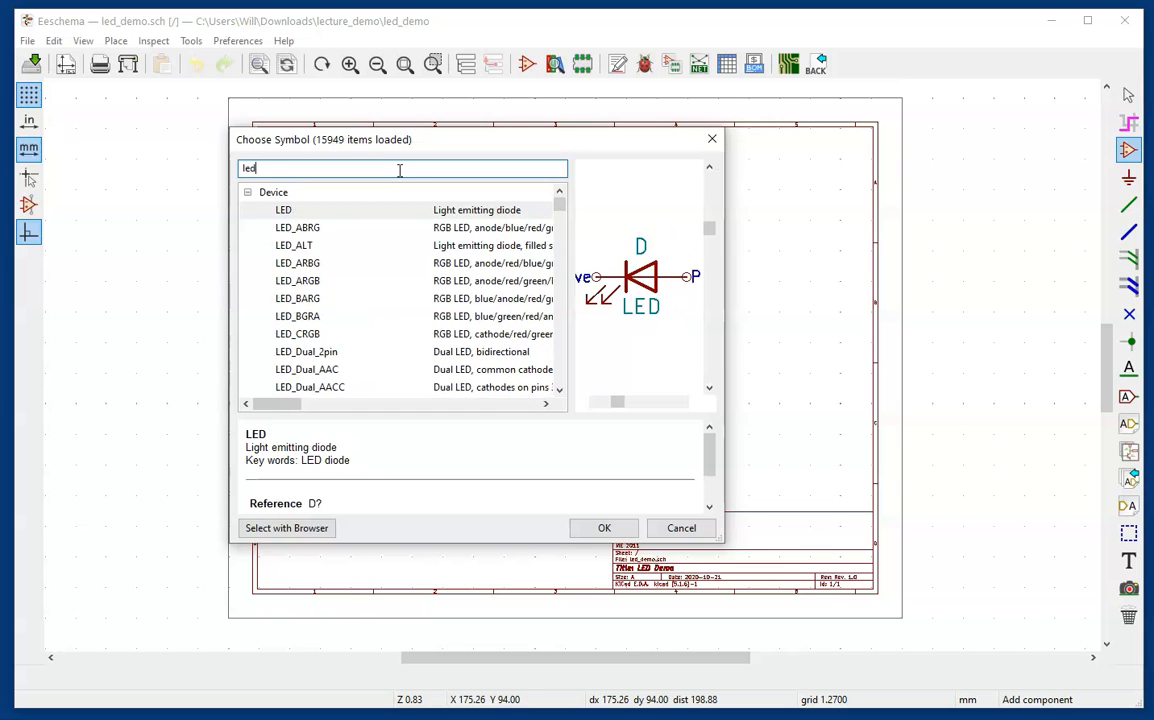
{"action": "left_click", "coordinate": [440, 211]}
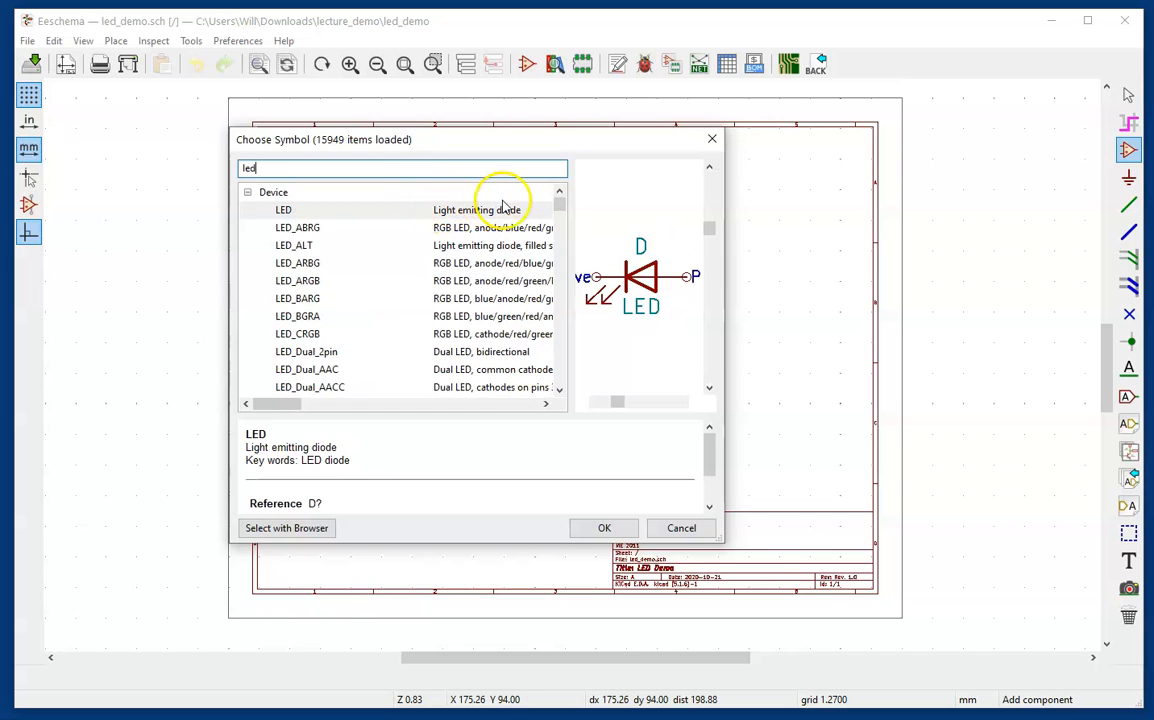
{"action": "left_click_drag", "start_coordinate": [559, 204], "coordinate": [511, 166]}
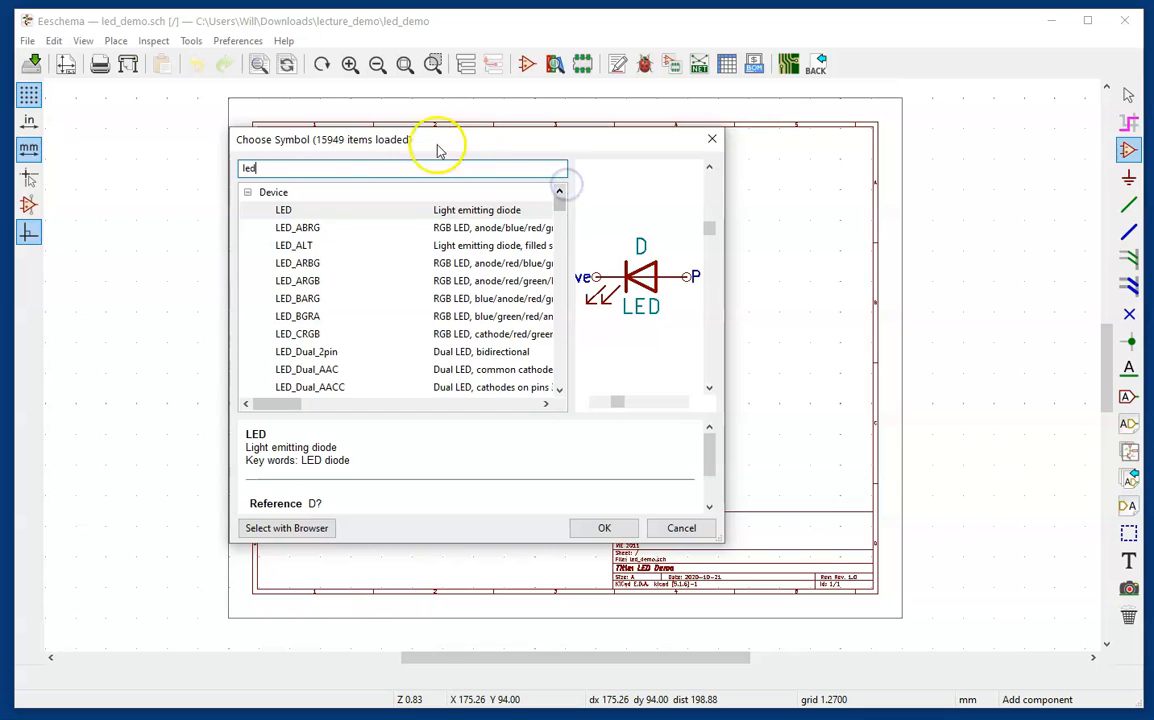
{"action": "left_click", "coordinate": [337, 214]}
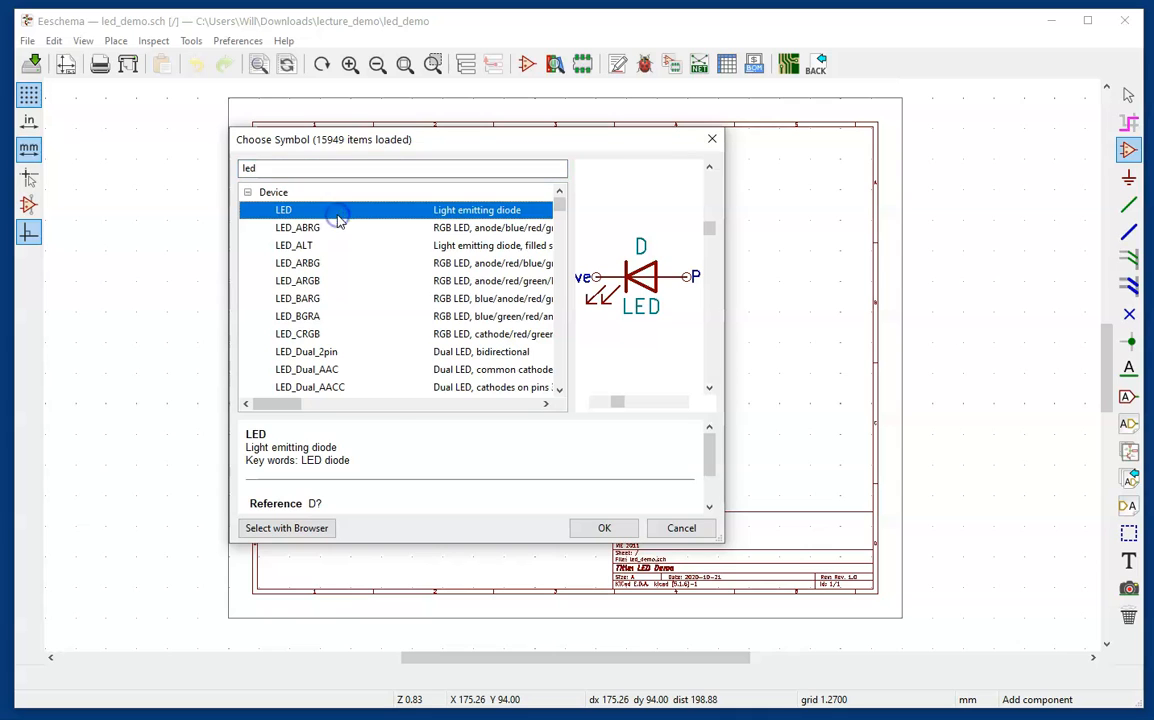
{"action": "left_click", "coordinate": [588, 528]}
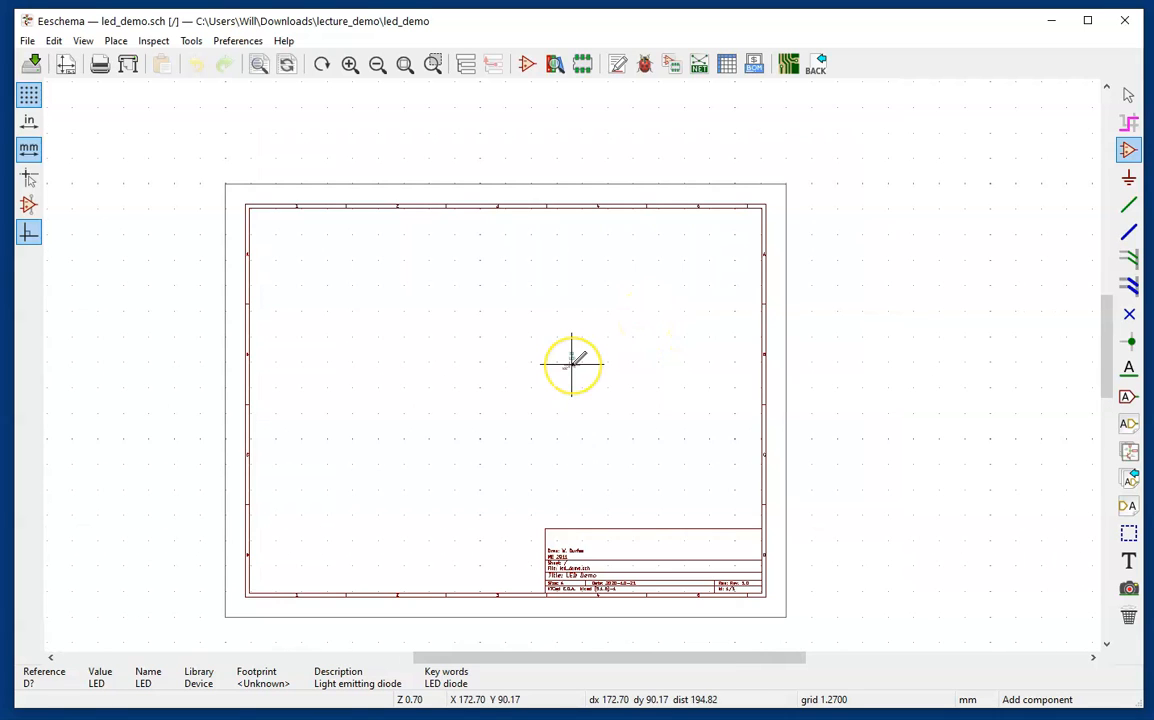
Place the LED vertically with its cathode pointing down near the sheet's centre, and shift it slightly up and to the left
{"action": "scroll", "coordinate": [645, 314], "scroll_direction": "up", "scroll_amount": 3}
{"action": "scroll", "coordinate": [572, 364], "scroll_direction": "up", "scroll_amount": 1}
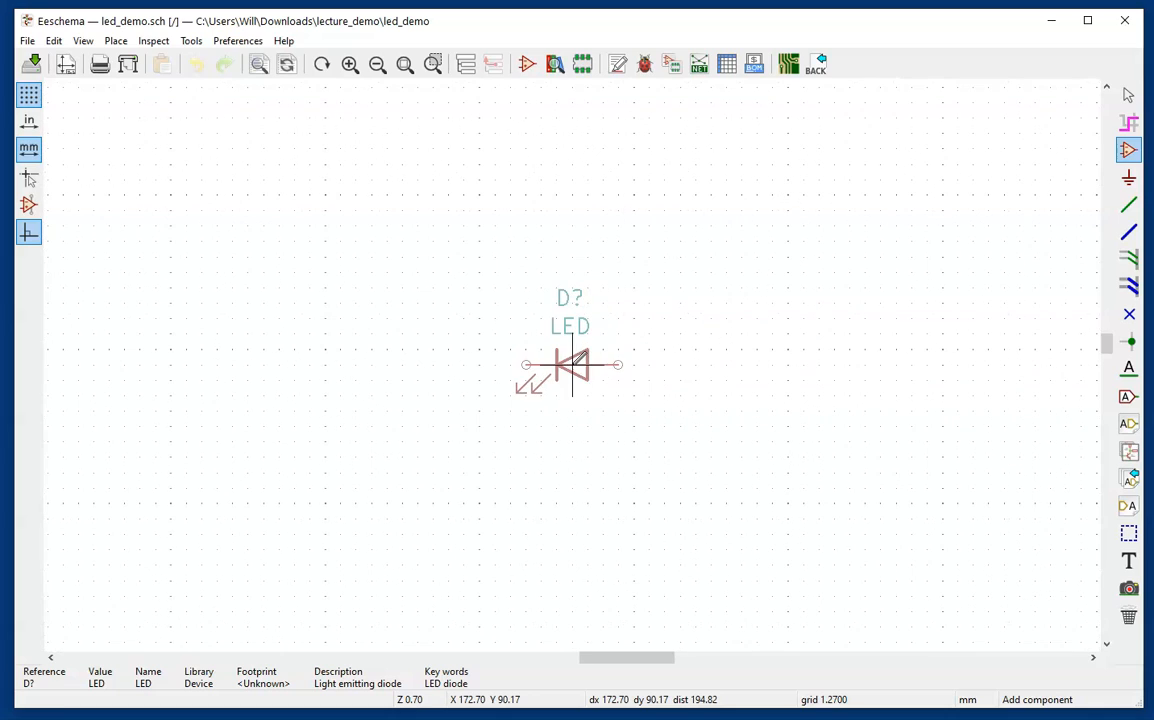
{"action": "left_click", "coordinate": [603, 364]}
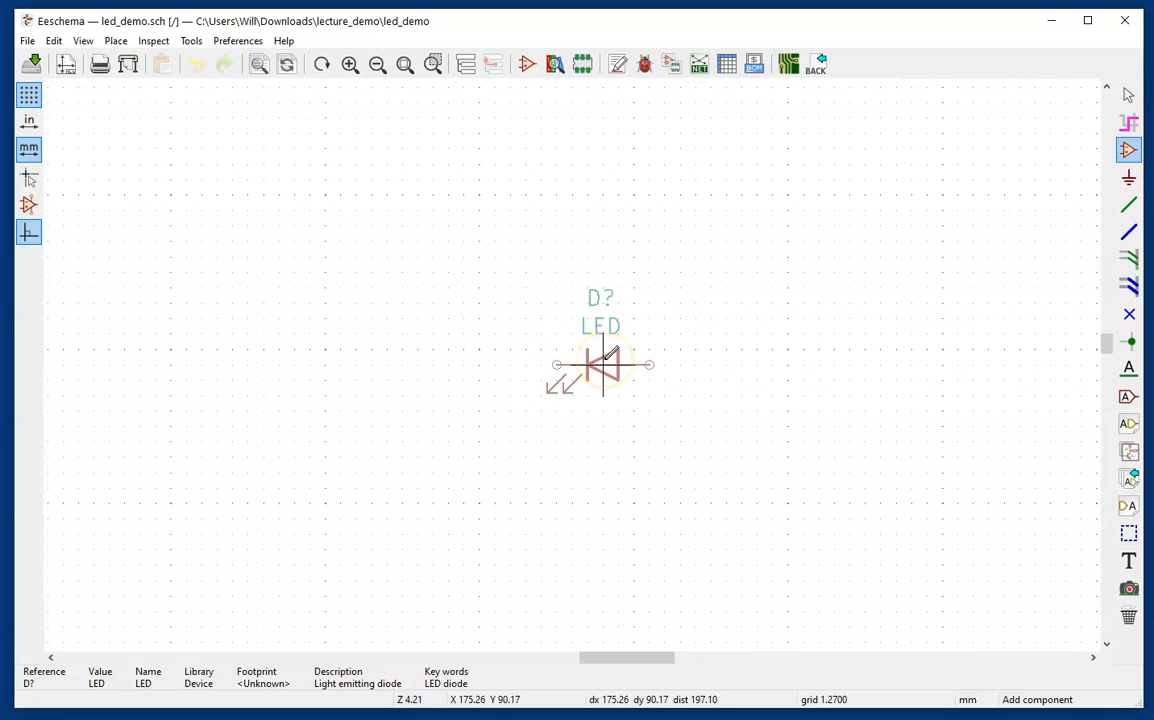
{"action": "left_click", "coordinate": [608, 368]}
{"action": "key", "text": "r"}
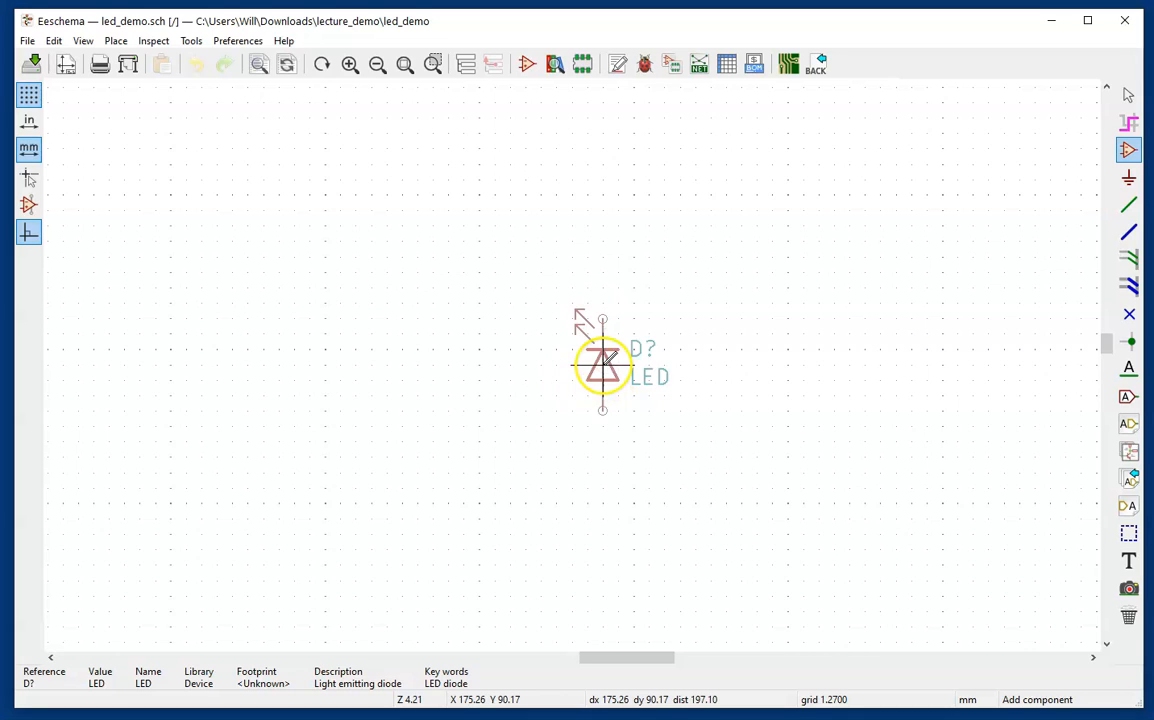
{"action": "key", "text": "r"}
{"action": "key", "text": "r"}
{"action": "key", "text": "r"}
{"action": "key", "text": "r"}
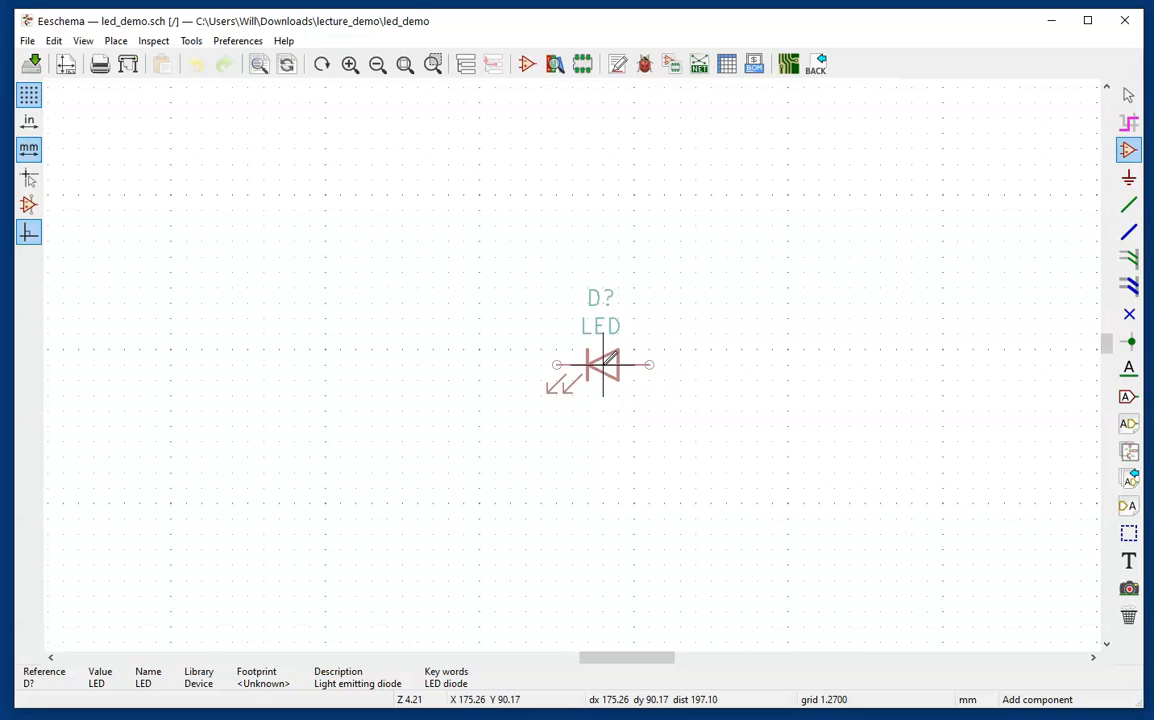
{"action": "key", "text": "r"}
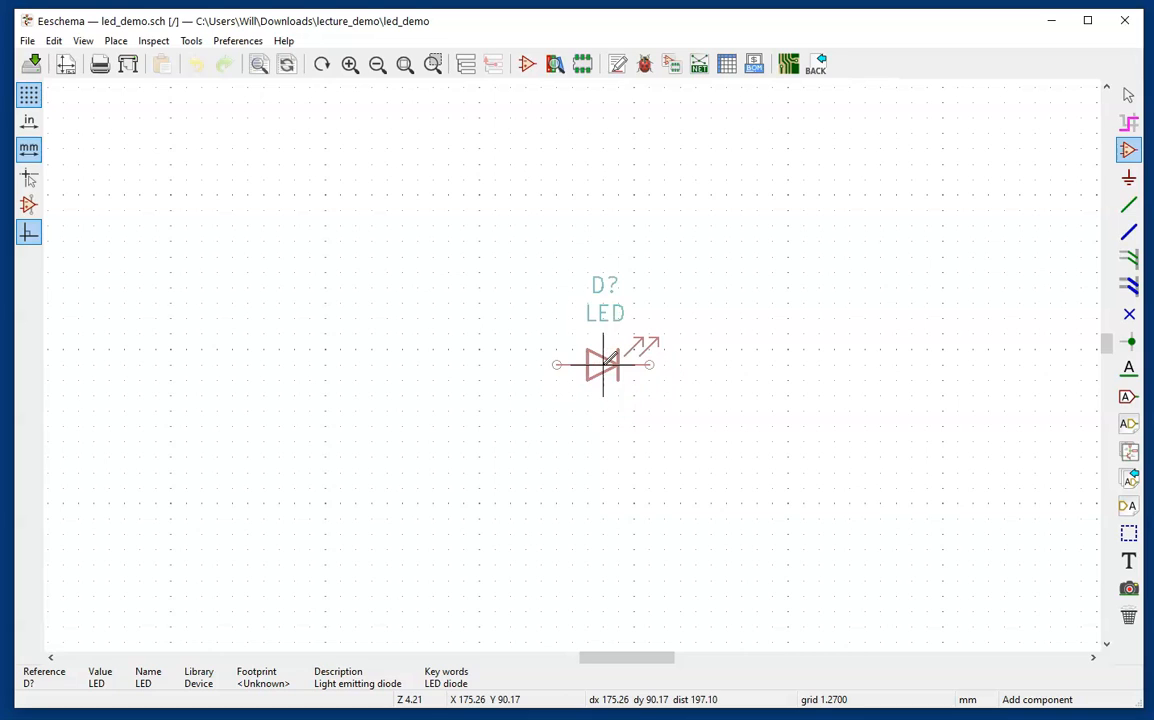
{"action": "key", "text": "r"}
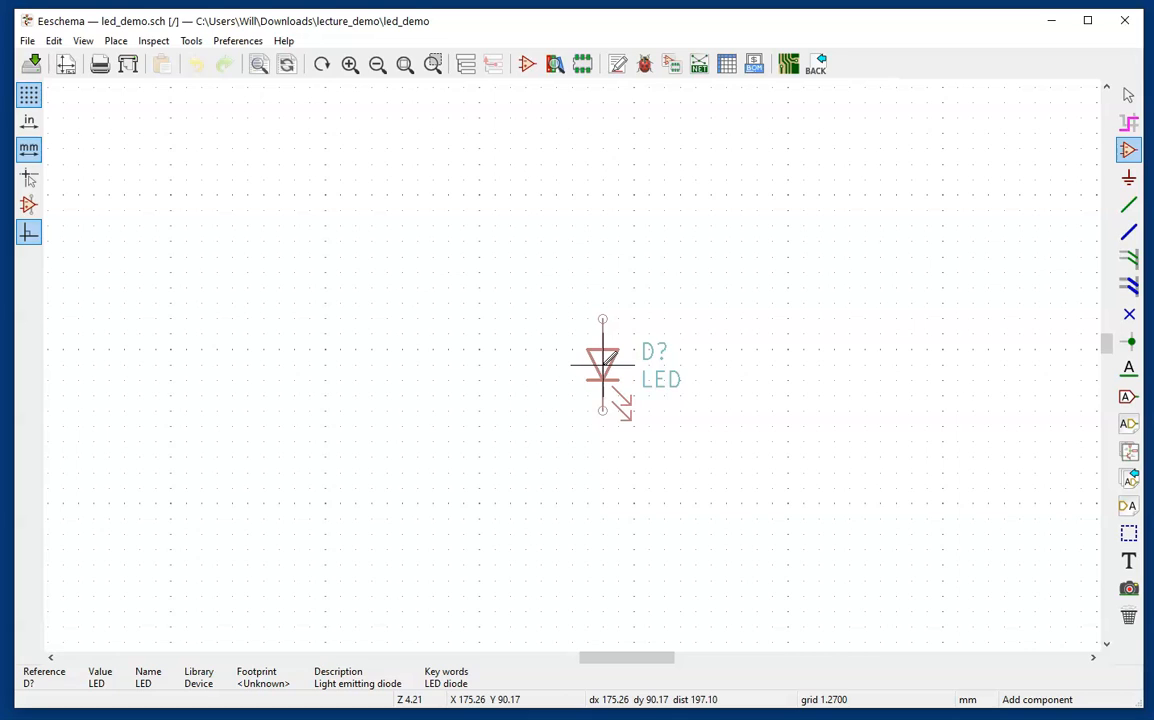
{"action": "left_click", "coordinate": [603, 364]}
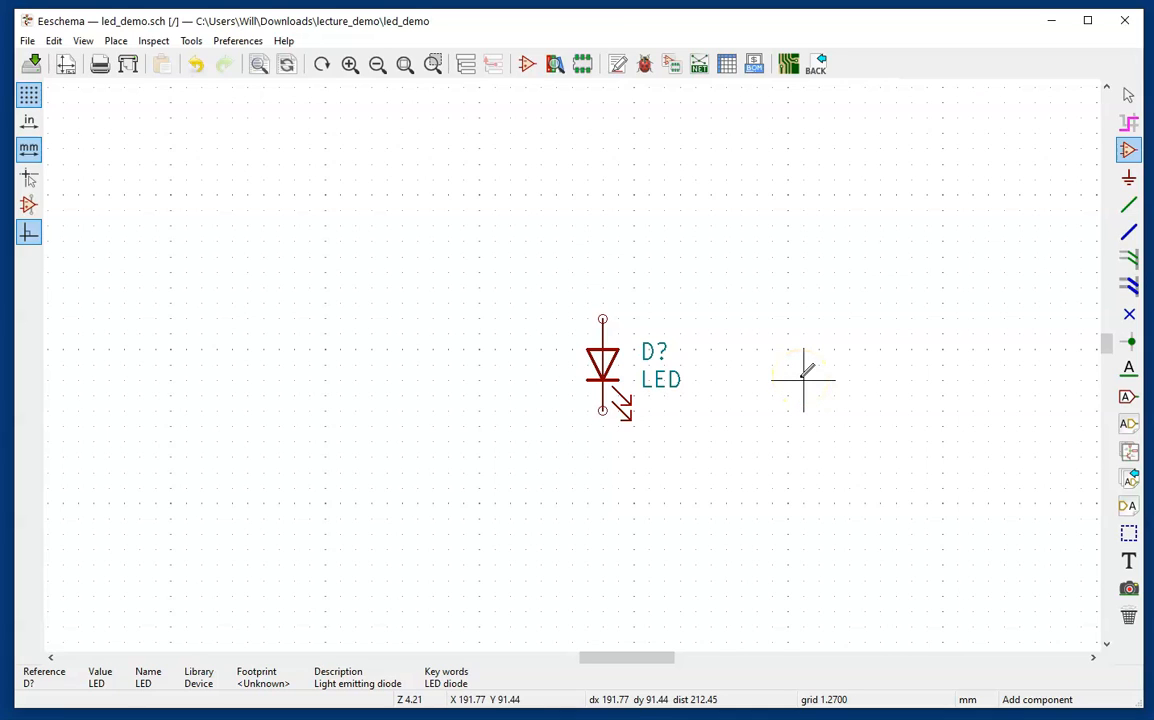
{"action": "key", "text": "Escape"}
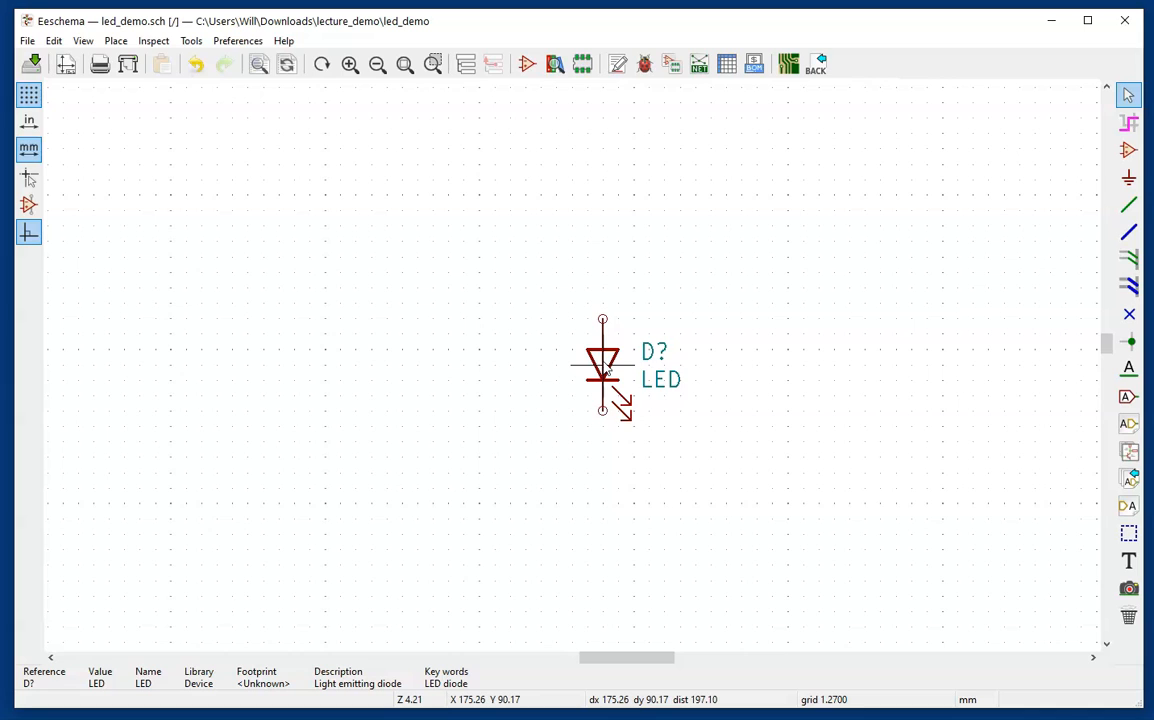
{"action": "left_click_drag", "start_coordinate": [604, 368], "coordinate": [586, 336]}
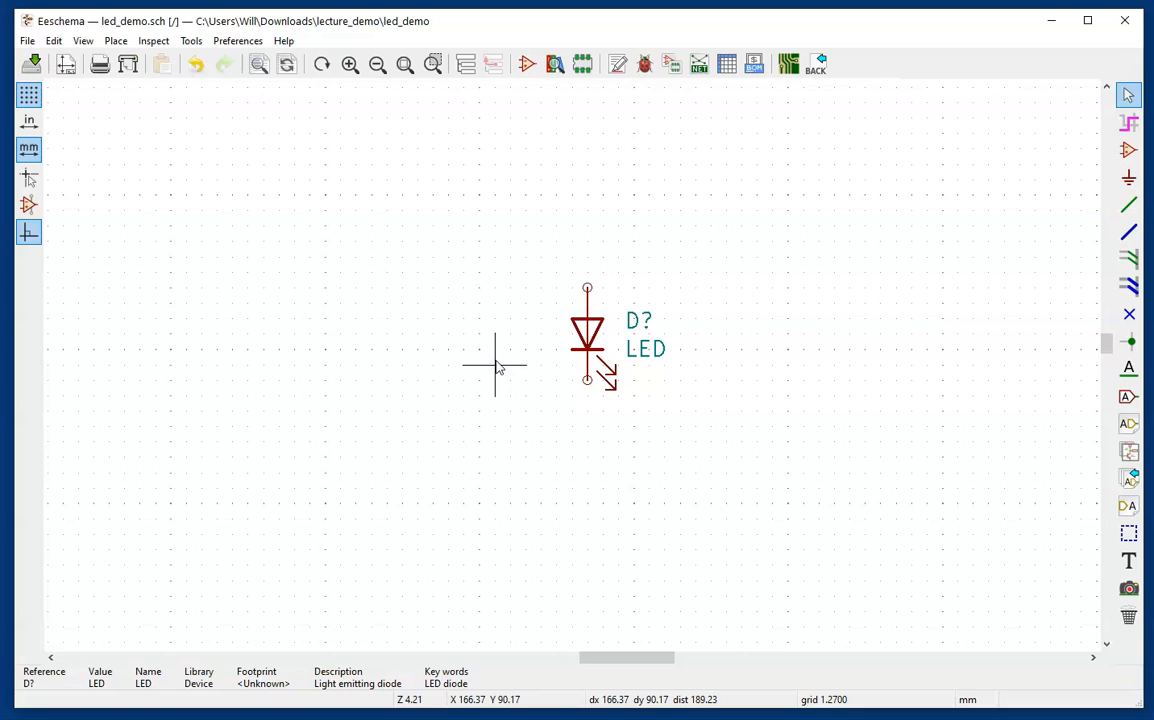
Find the R_US resistor in the Device library with the filter "r_us" and place it vertically, directly above the LED
{"action": "key", "text": "a"}
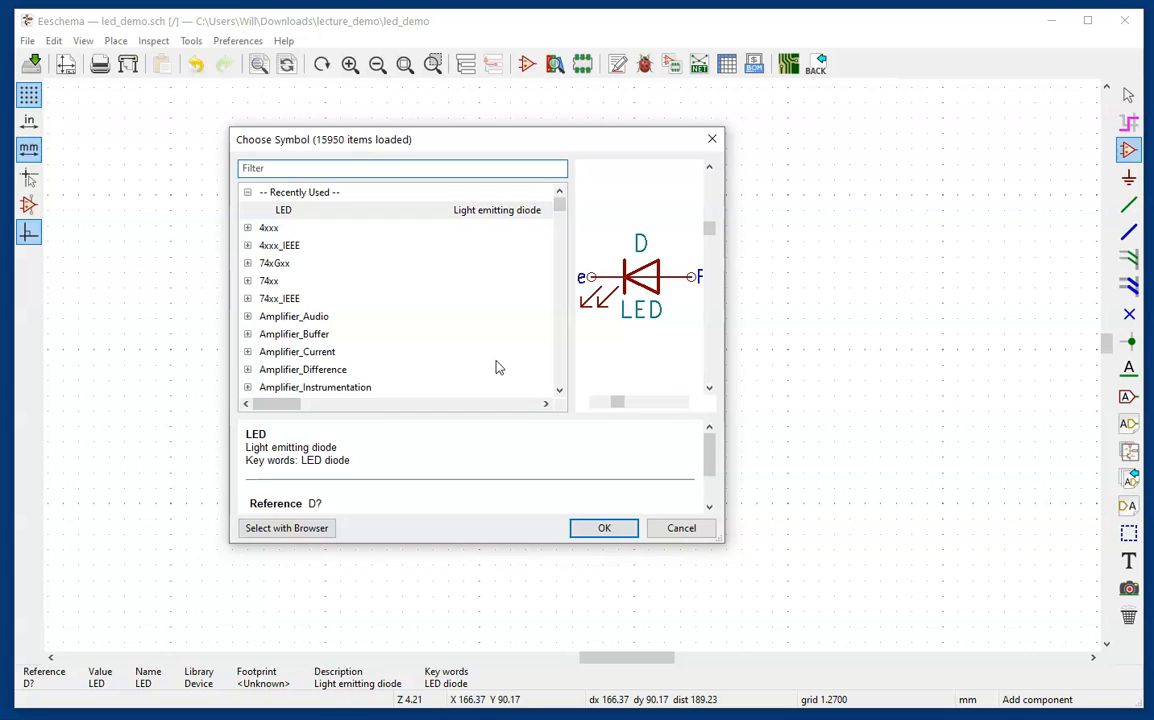
{"action": "left_click", "coordinate": [370, 170]}
{"action": "left_click", "coordinate": [346, 199]}
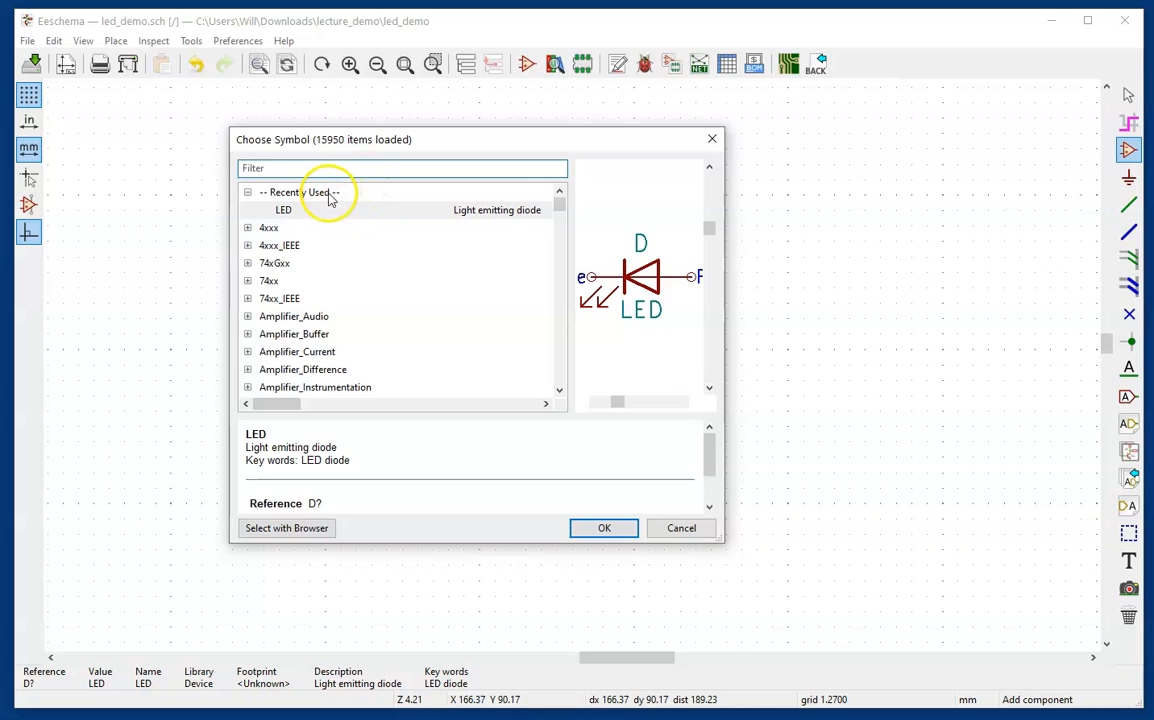
{"action": "left_click", "coordinate": [328, 168]}
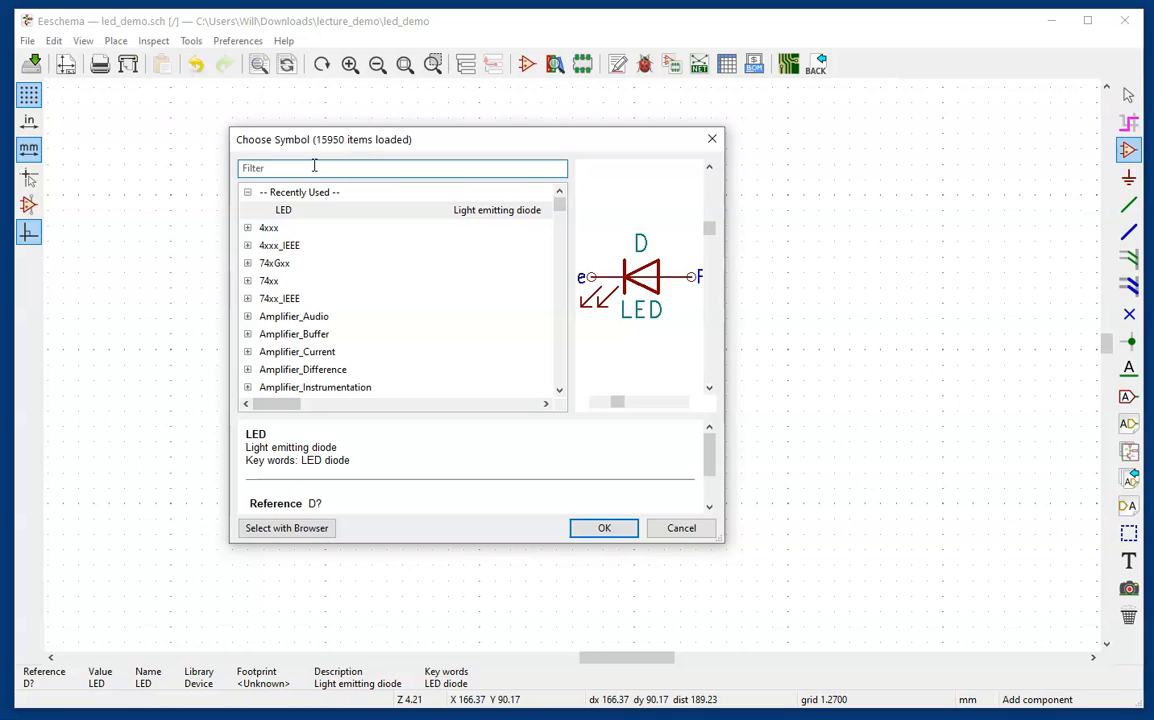
{"action": "type", "text": "r"}
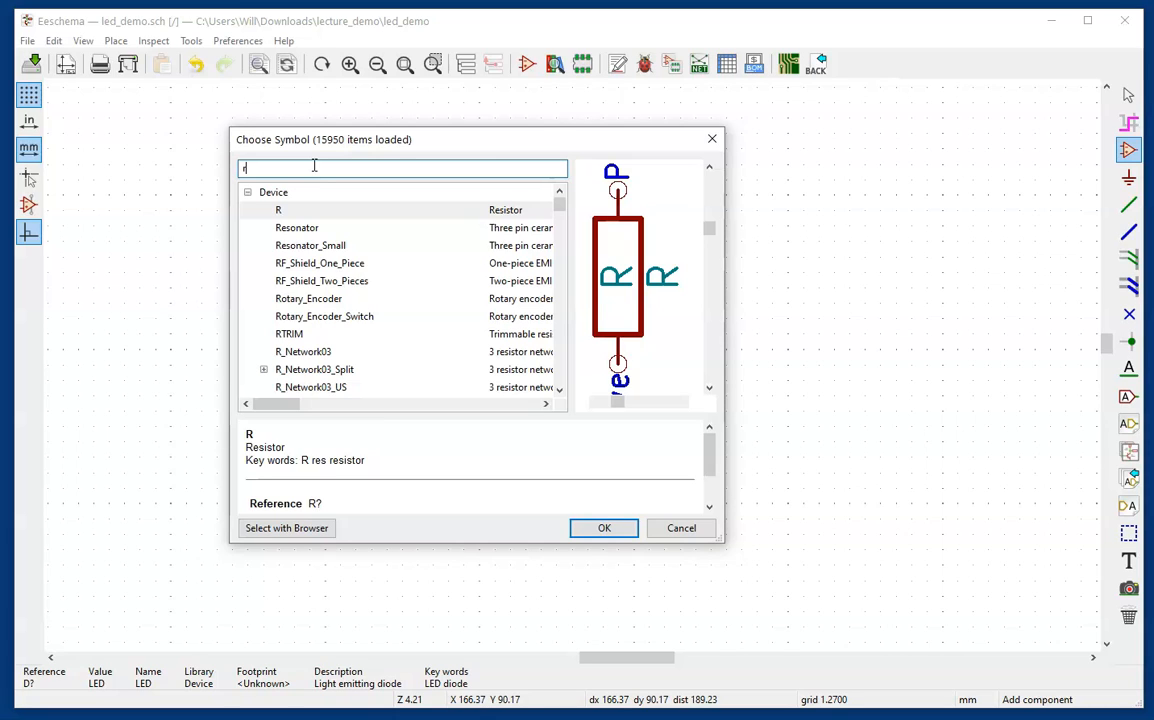
{"action": "type", "text": "_"}
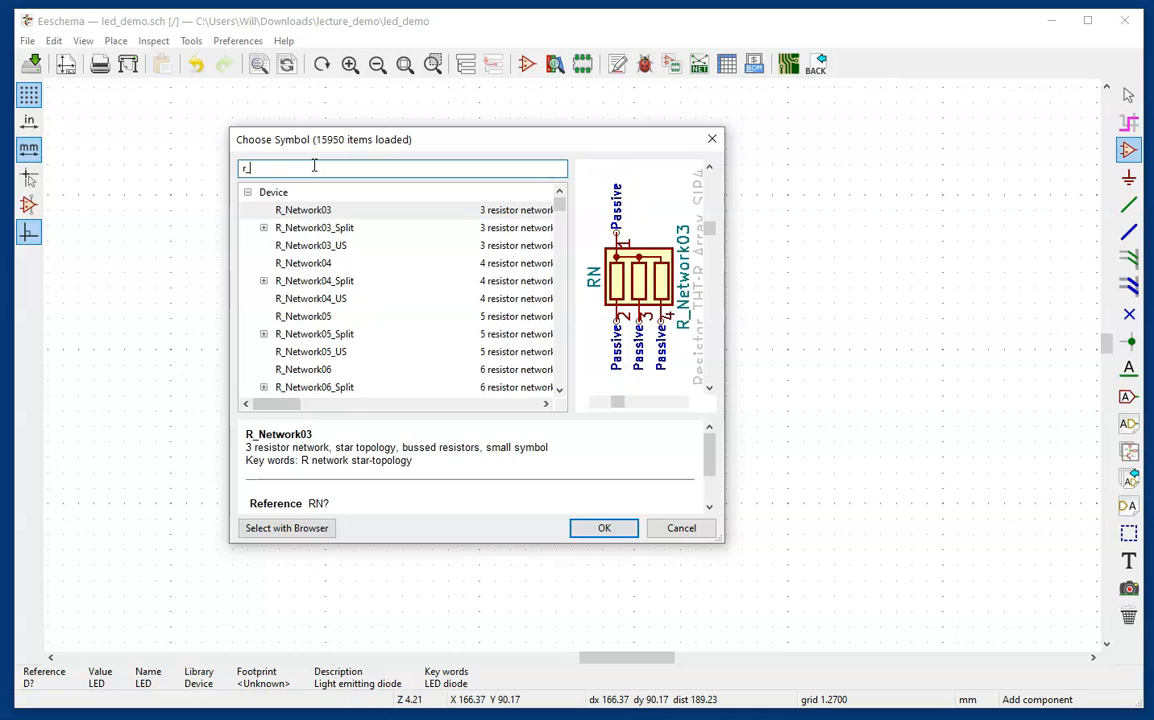
{"action": "type", "text": "us"}
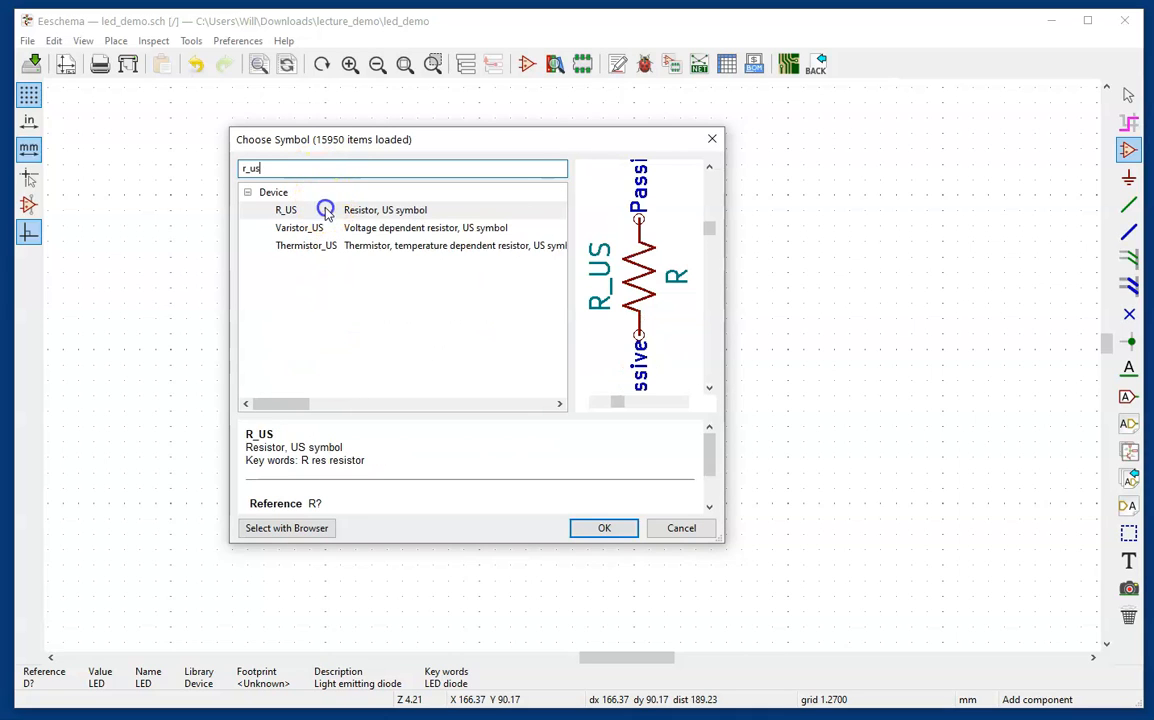
{"action": "left_click", "coordinate": [322, 210]}
{"action": "left_click", "coordinate": [604, 528]}
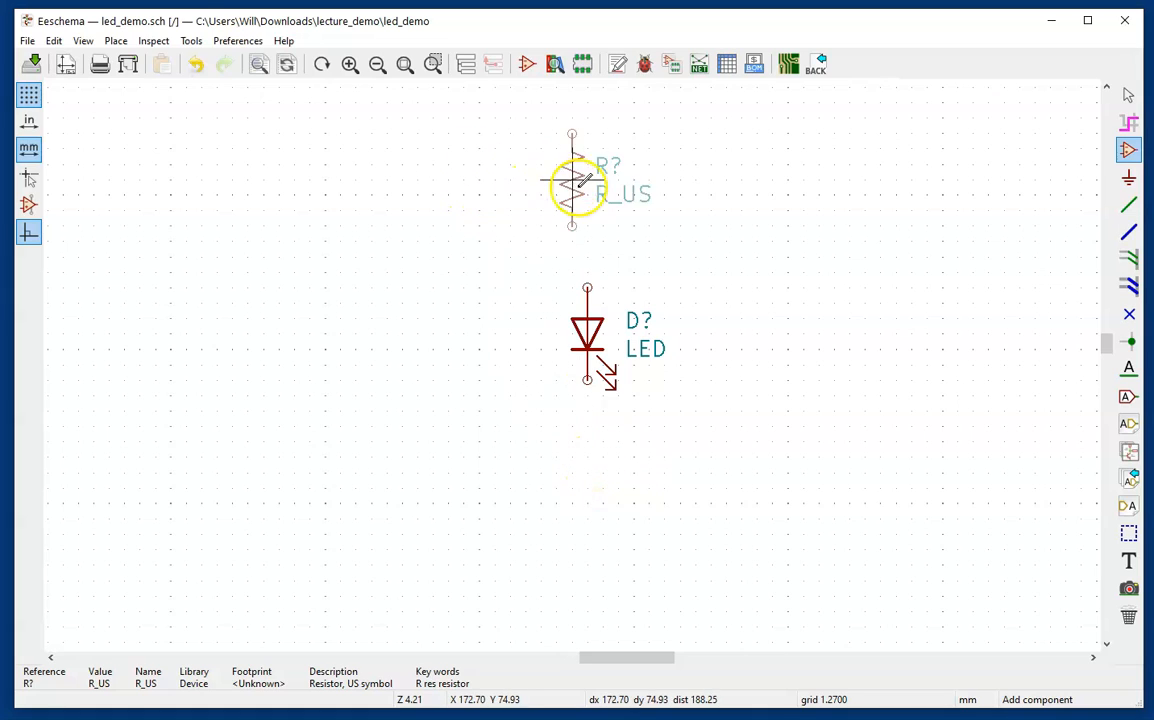
{"action": "left_click", "coordinate": [588, 195]}
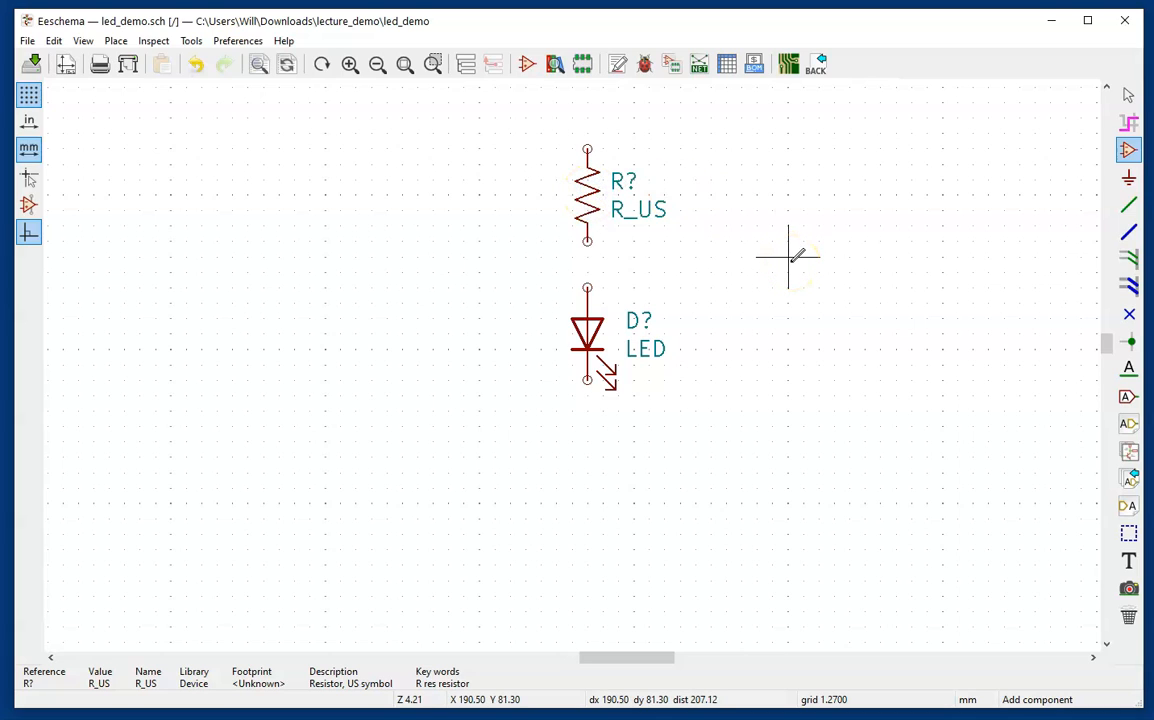
Place a second R_US resistor, rotated 180 degrees, to the left of the first resistor and LED, and delete it
{"action": "left_click", "coordinate": [776, 374]}
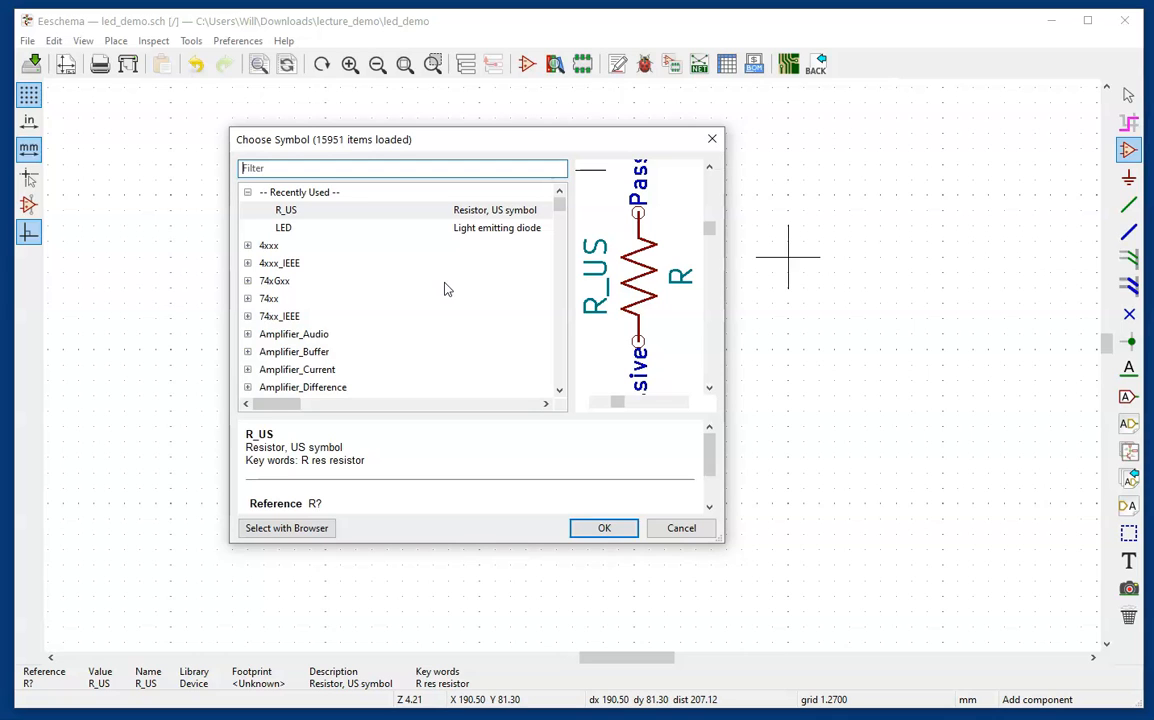
{"action": "left_click", "coordinate": [677, 529]}
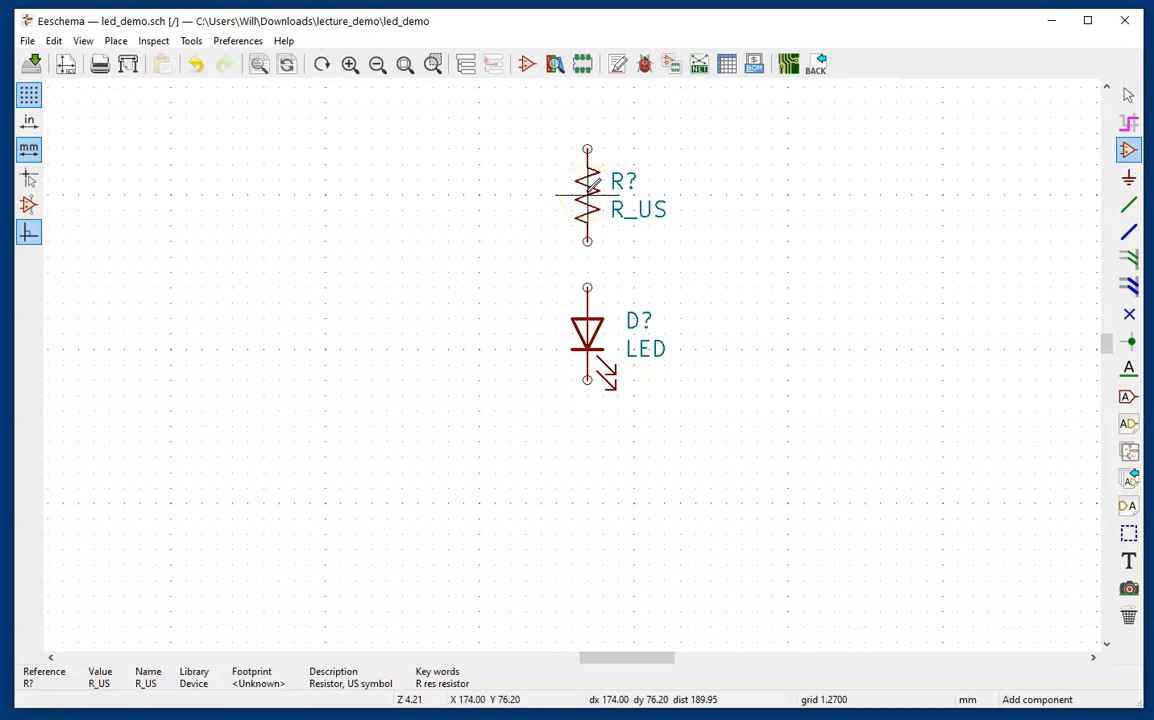
{"action": "left_click", "coordinate": [591, 184]}
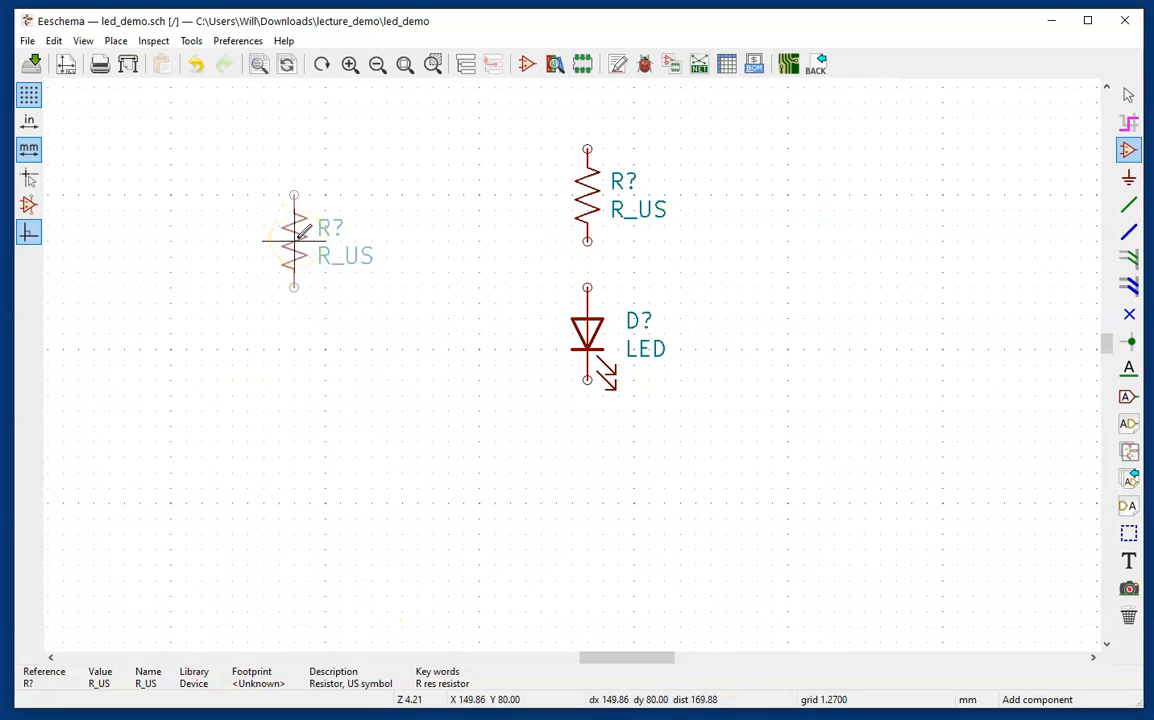
{"action": "key", "text": "r"}
{"action": "key", "text": "r"}
{"action": "left_click", "coordinate": [296, 238]}
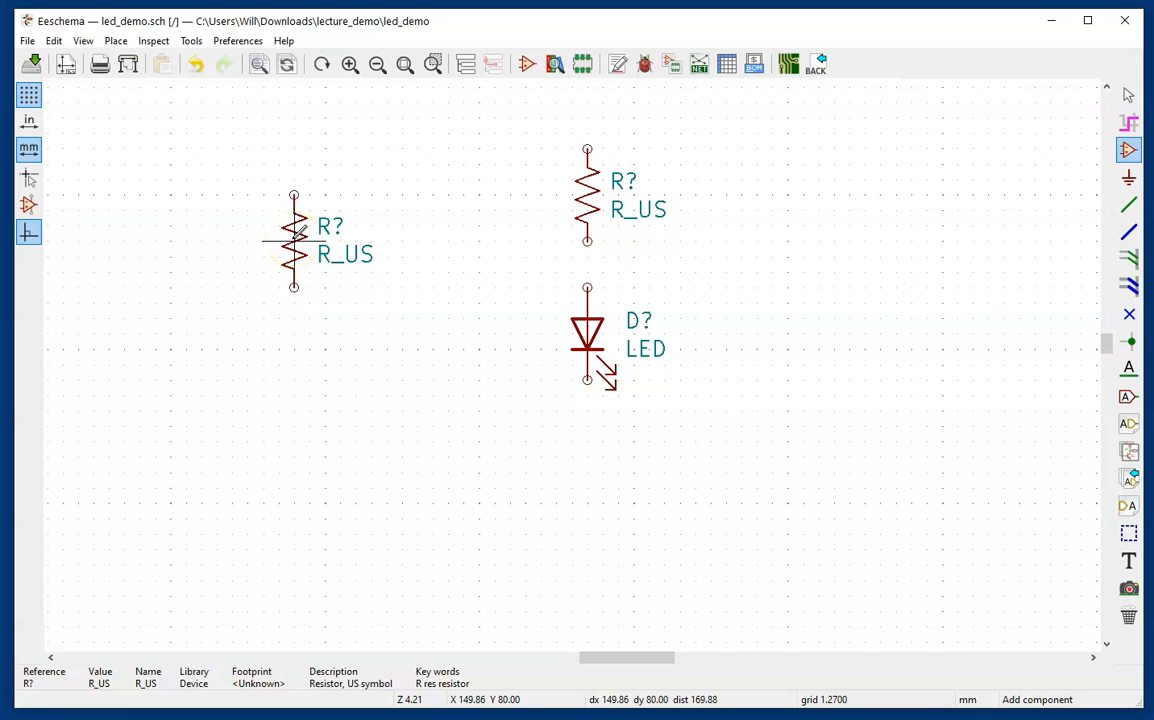
{"action": "key", "text": "Delete"}
{"action": "key", "text": "Escape"}
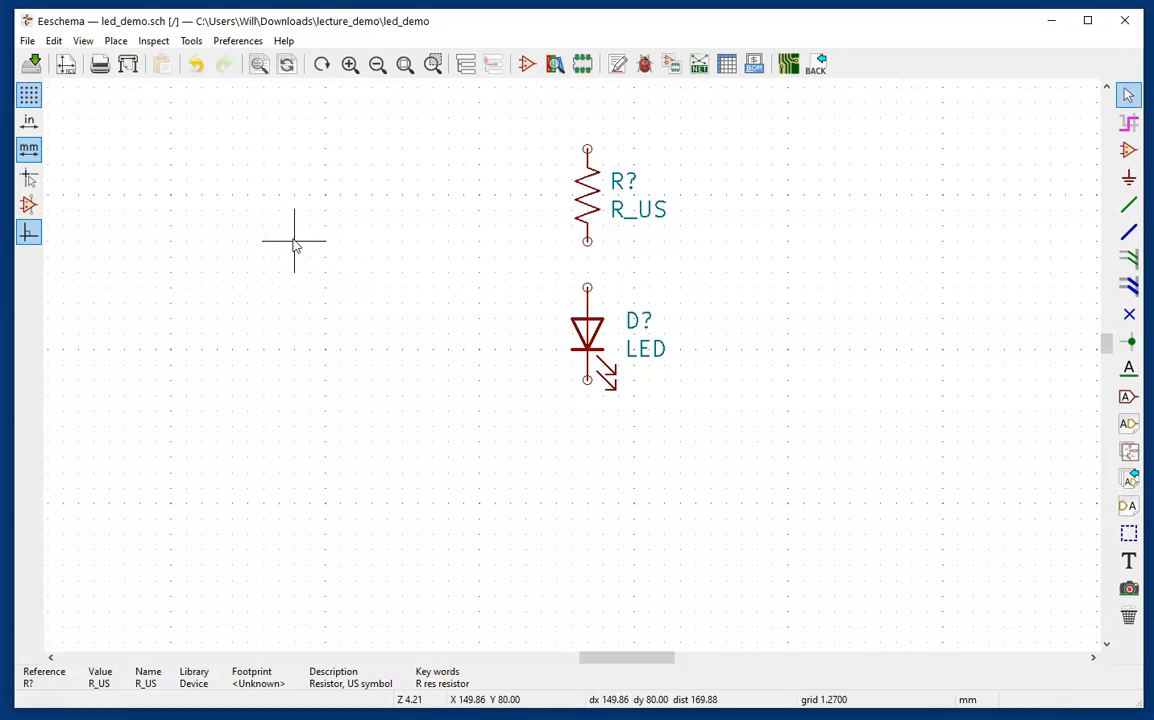
{"action": "left_click", "coordinate": [372, 282]}
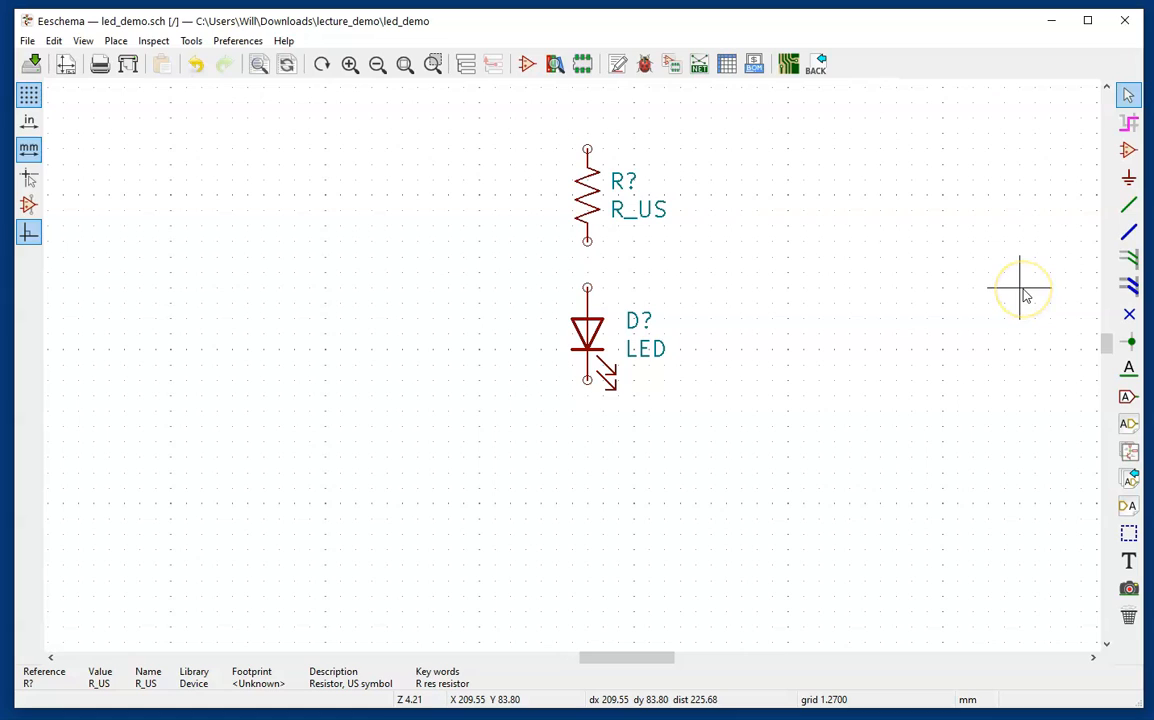
Start adding a power symbol in the empty area left of the LED and filter the power symbols by "gnd"
{"action": "left_click", "coordinate": [1128, 178]}
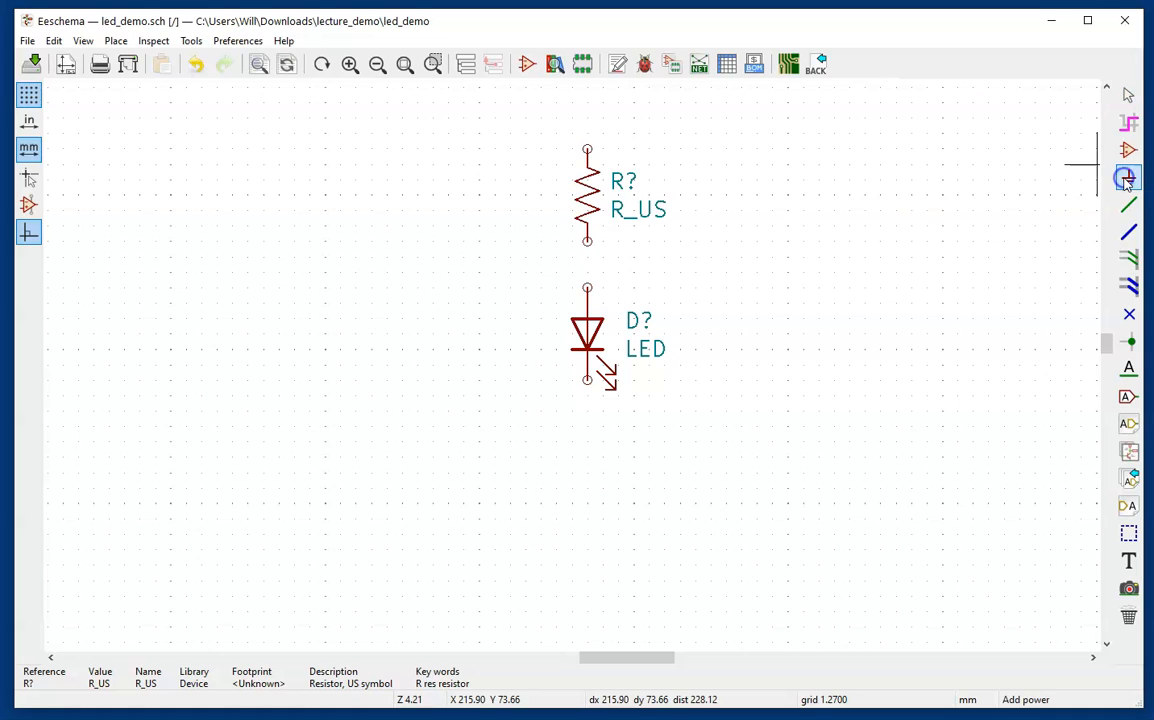
{"action": "left_click", "coordinate": [417, 346]}
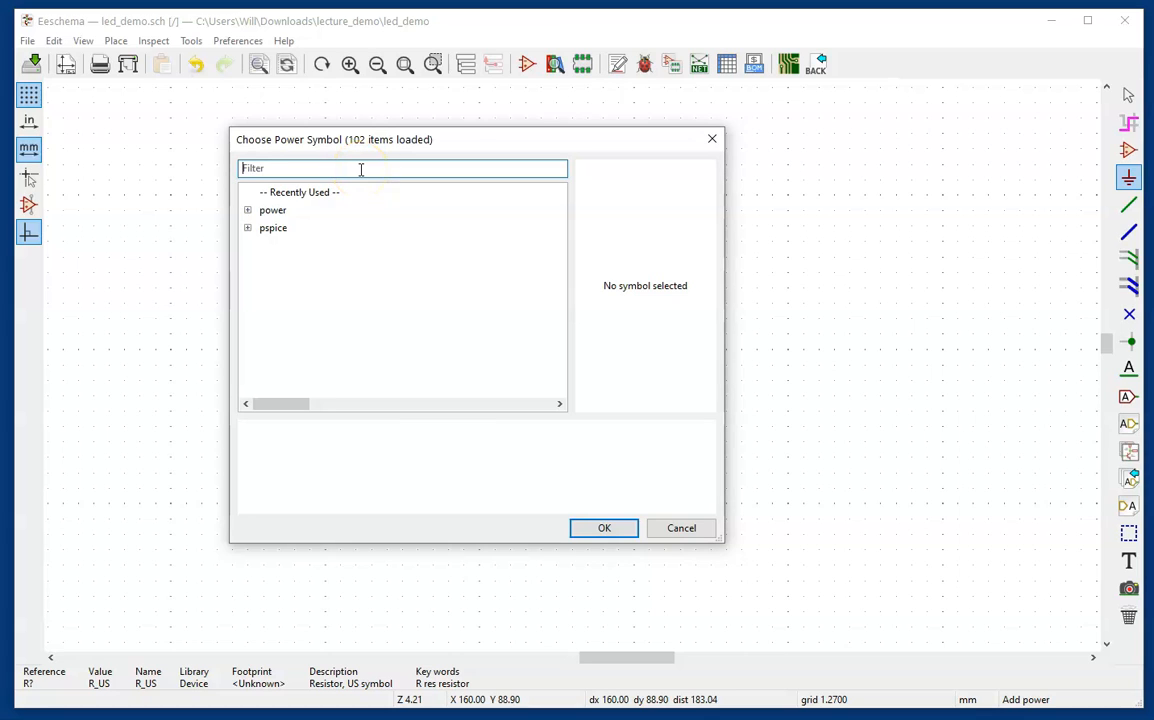
{"action": "type", "text": "gnd"}
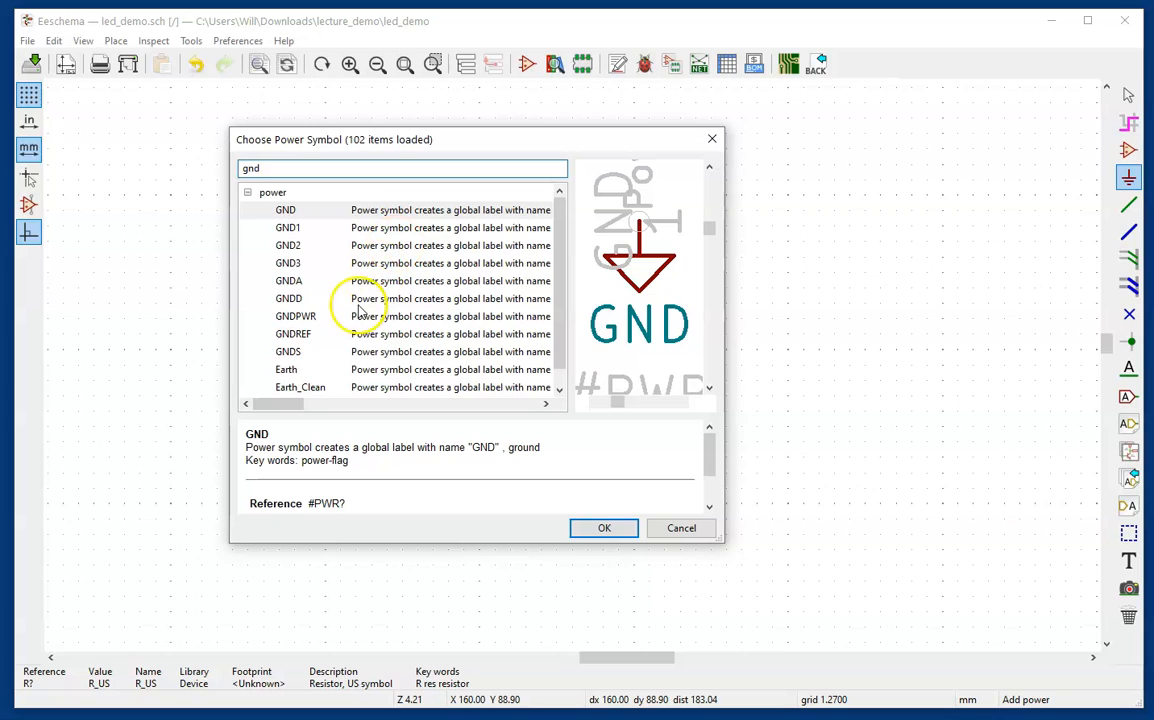
Compare the previews of the ground symbol variants, including GND3, GNDA, GNDREF, Earth, Earth_Clean, Earth_Protective and GNDPWR
{"action": "left_click", "coordinate": [348, 263]}
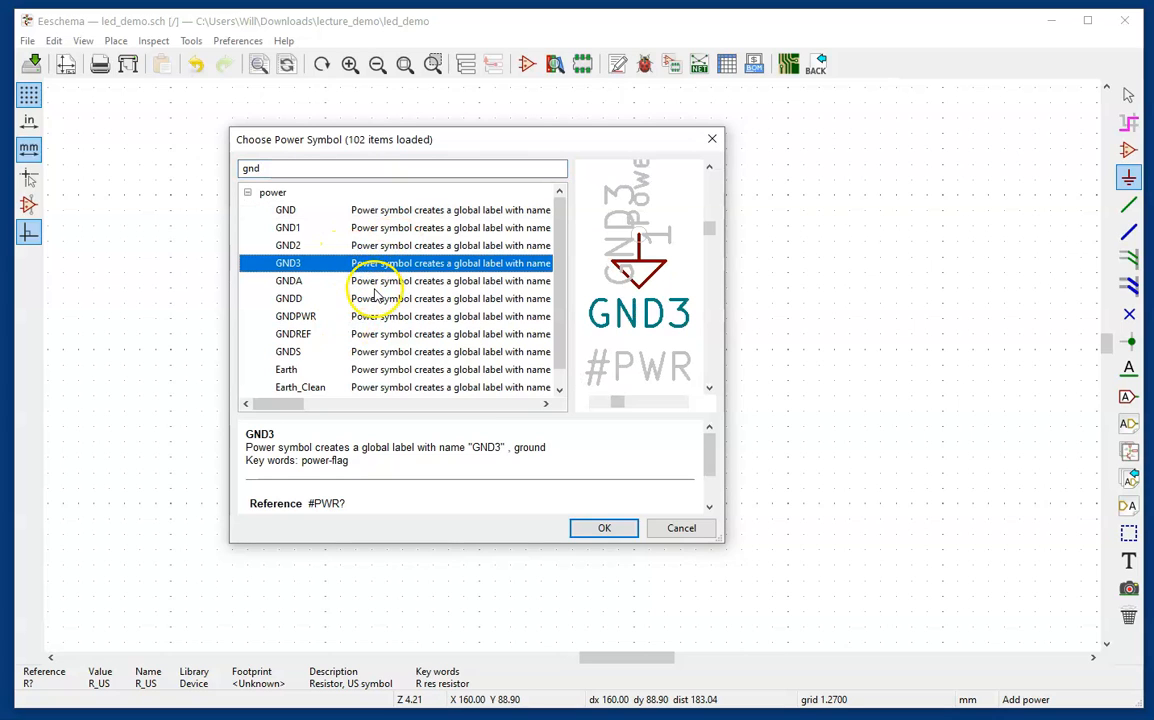
{"action": "left_click", "coordinate": [340, 281]}
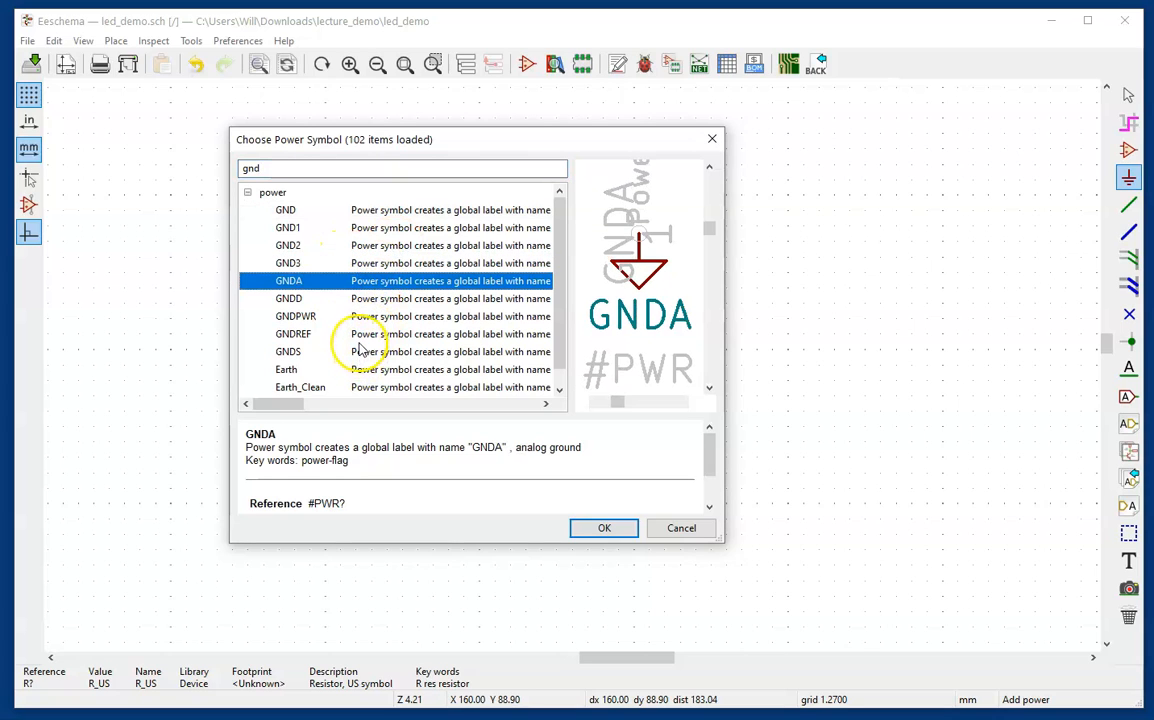
{"action": "left_click", "coordinate": [358, 338]}
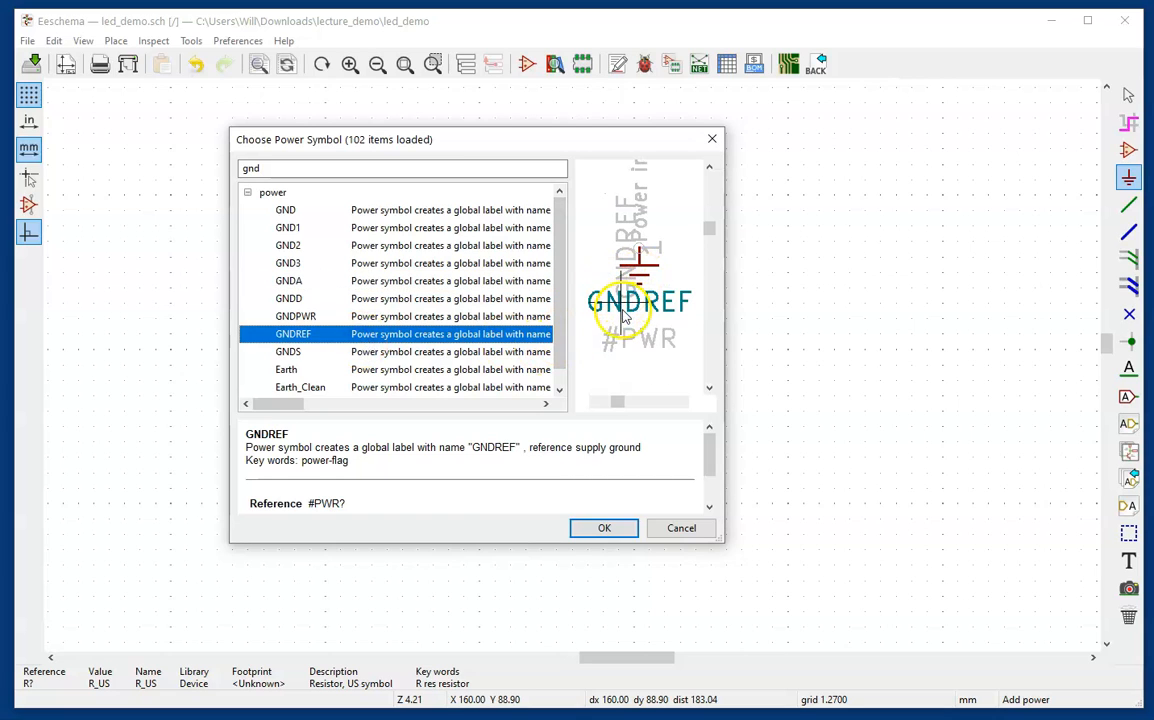
{"action": "left_click", "coordinate": [368, 374]}
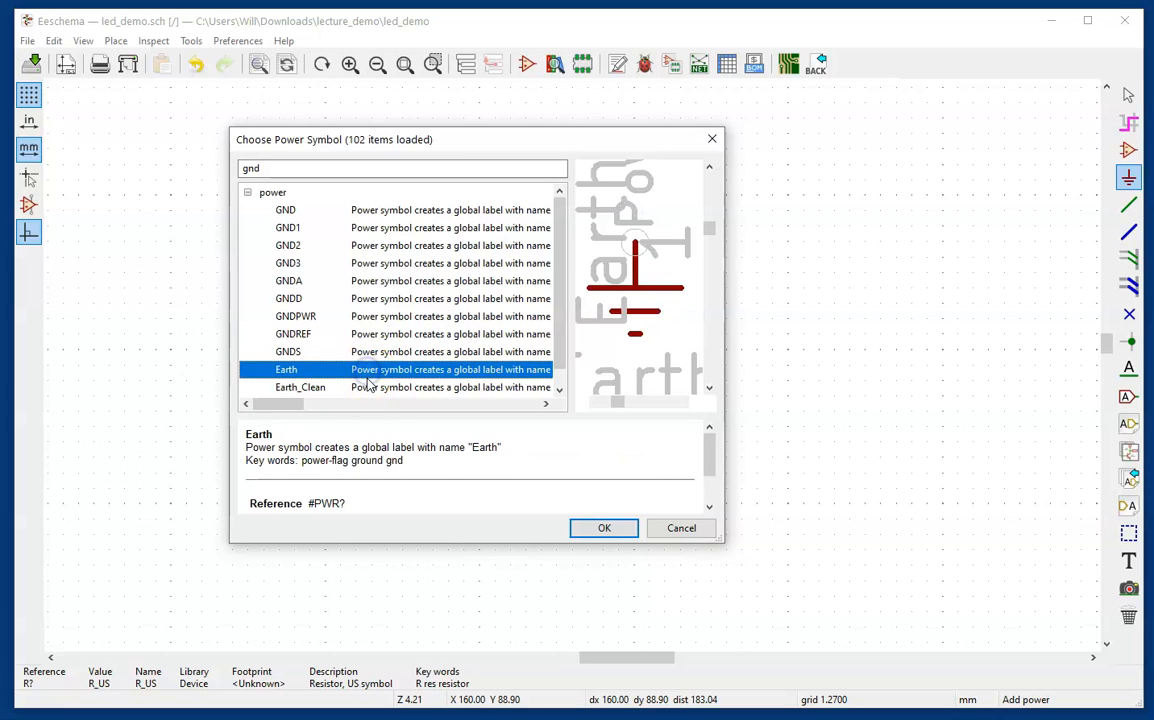
{"action": "left_click", "coordinate": [368, 387]}
{"action": "scroll", "coordinate": [372, 312], "scroll_direction": "down", "scroll_amount": 1}
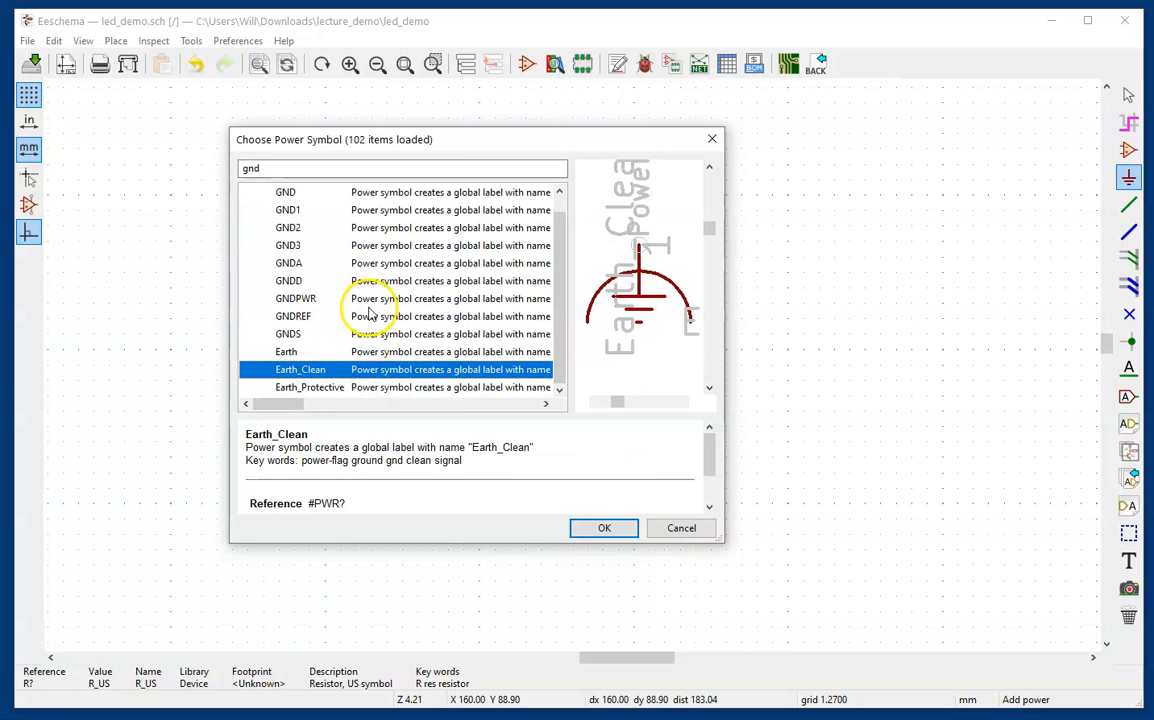
{"action": "left_click", "coordinate": [378, 389]}
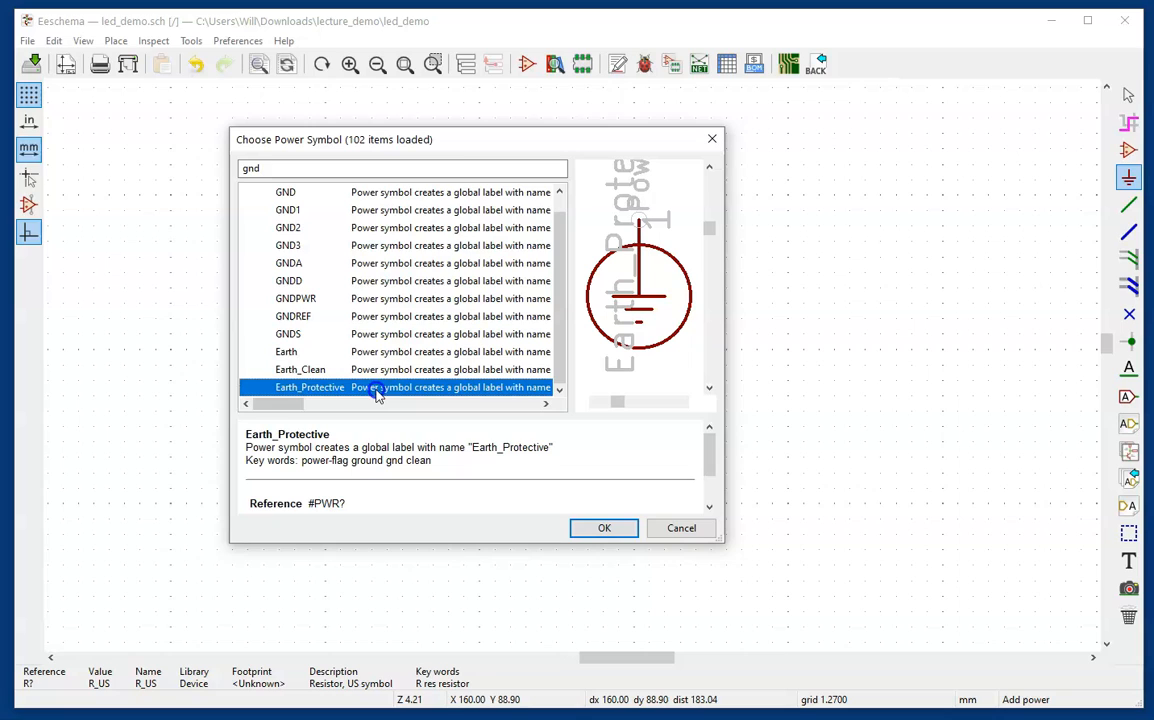
{"action": "left_click", "coordinate": [363, 298]}
{"action": "left_click", "coordinate": [368, 281]}
{"action": "left_click", "coordinate": [366, 300]}
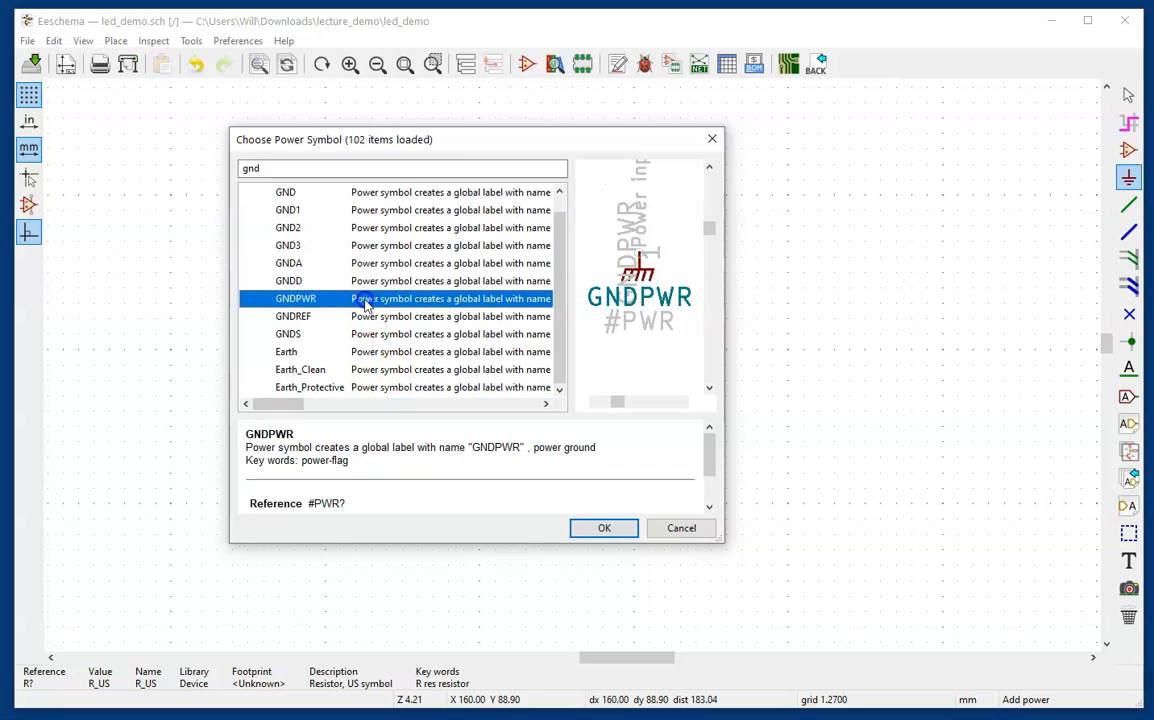
{"action": "scroll", "coordinate": [369, 313], "scroll_direction": "up", "scroll_amount": 1}
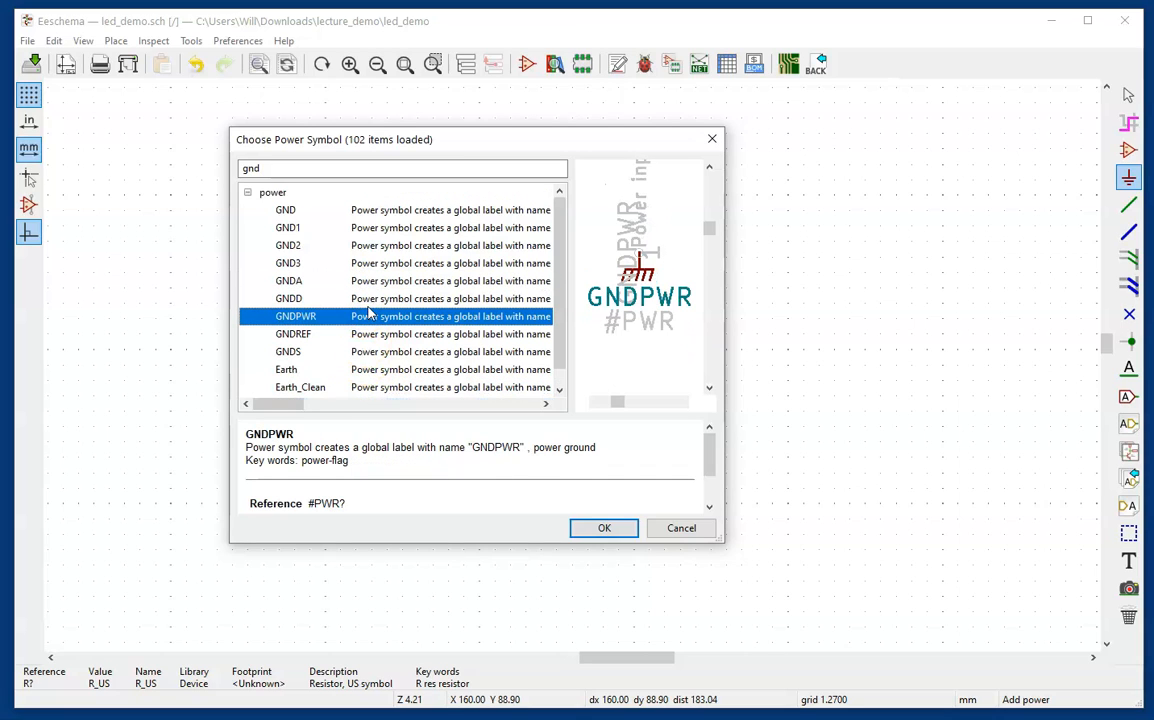
Choose the plain GND power symbol and place it directly below the LED, in line with its cathode
{"action": "left_click", "coordinate": [379, 212]}
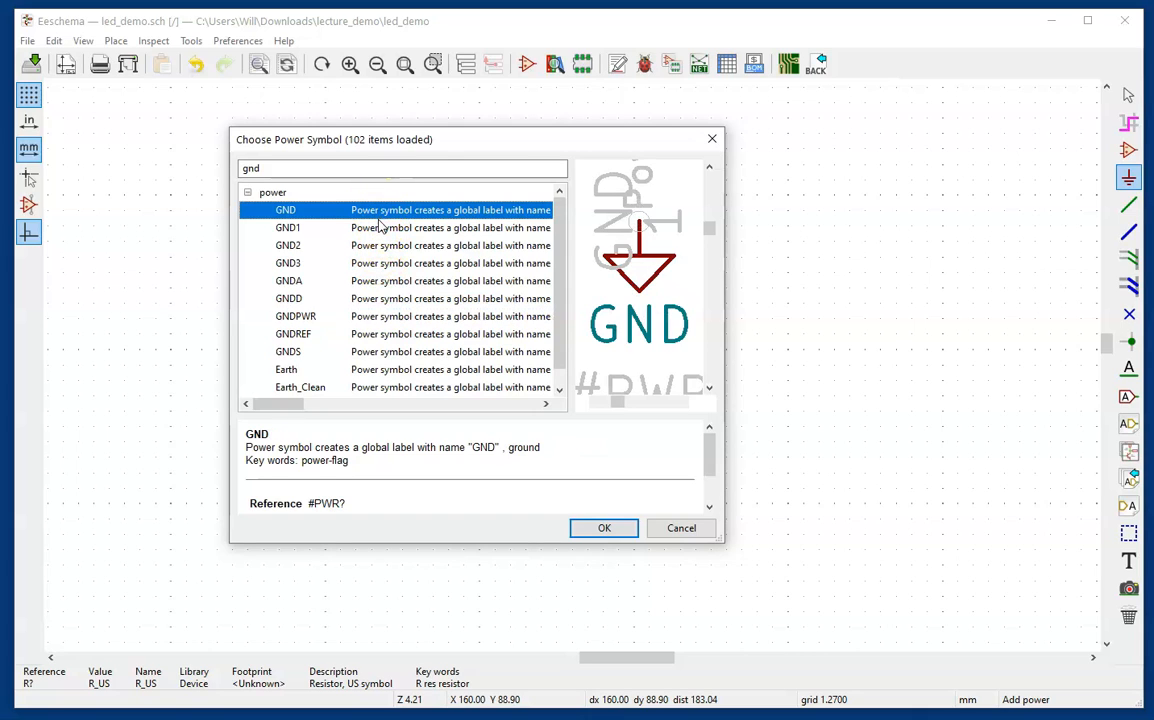
{"action": "left_click", "coordinate": [579, 530]}
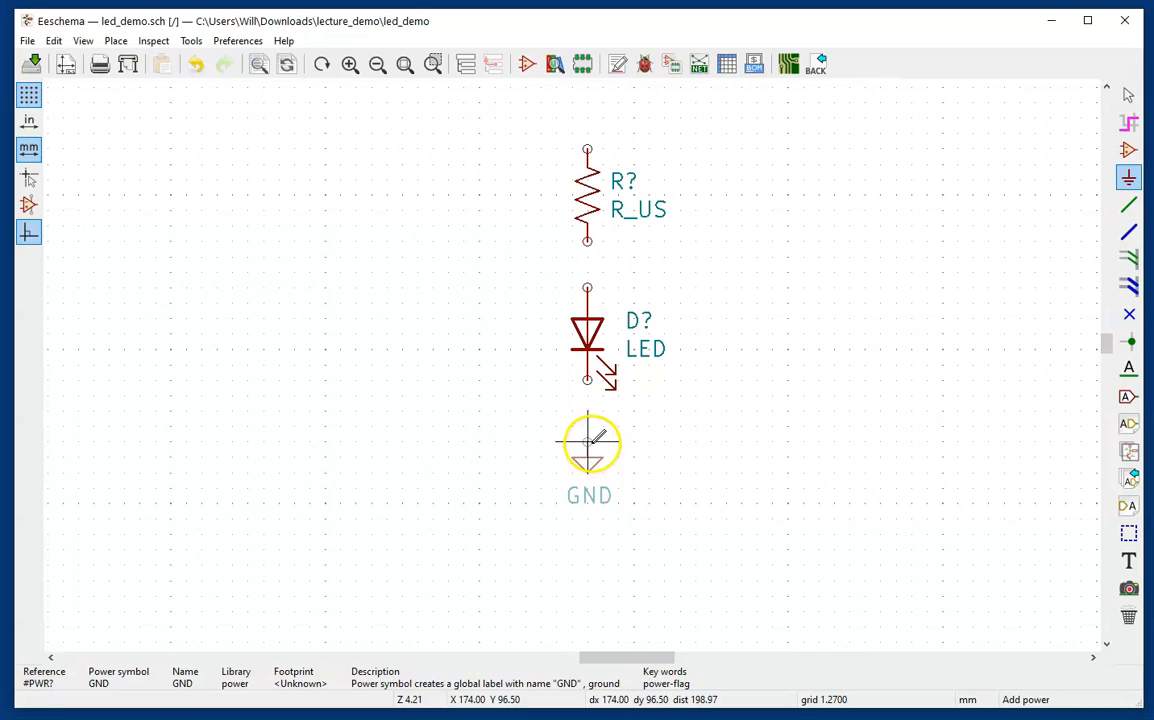
{"action": "left_click", "coordinate": [589, 431]}
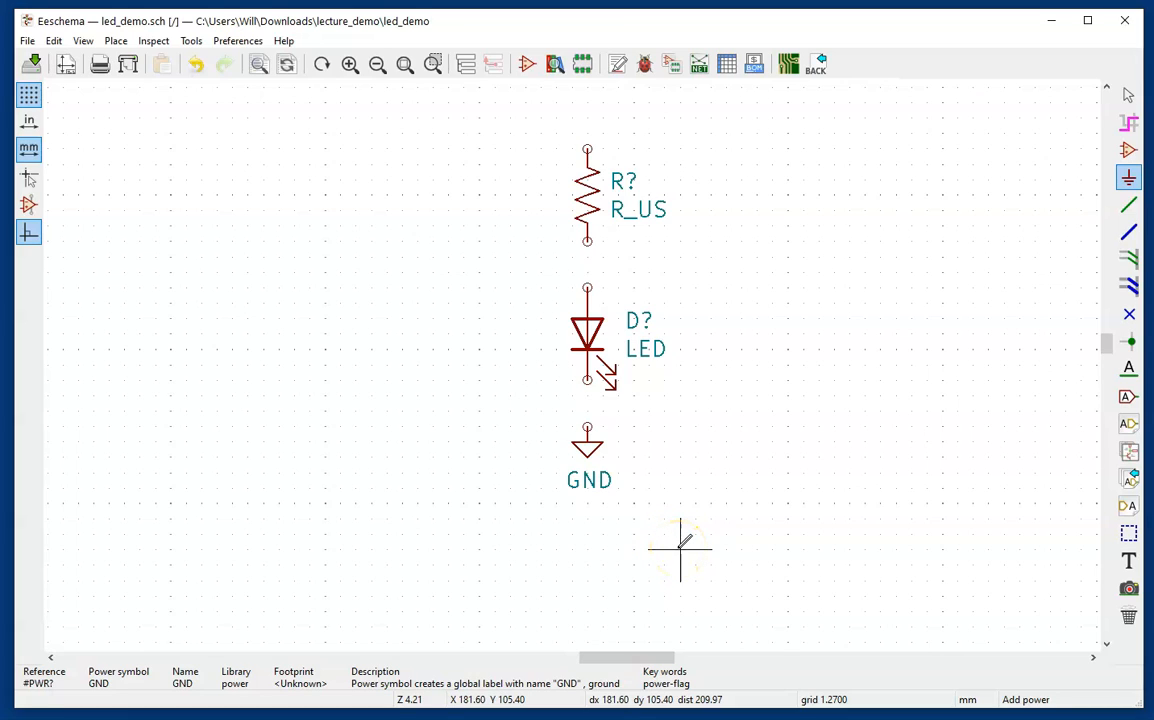
{"action": "key", "text": "Escape"}
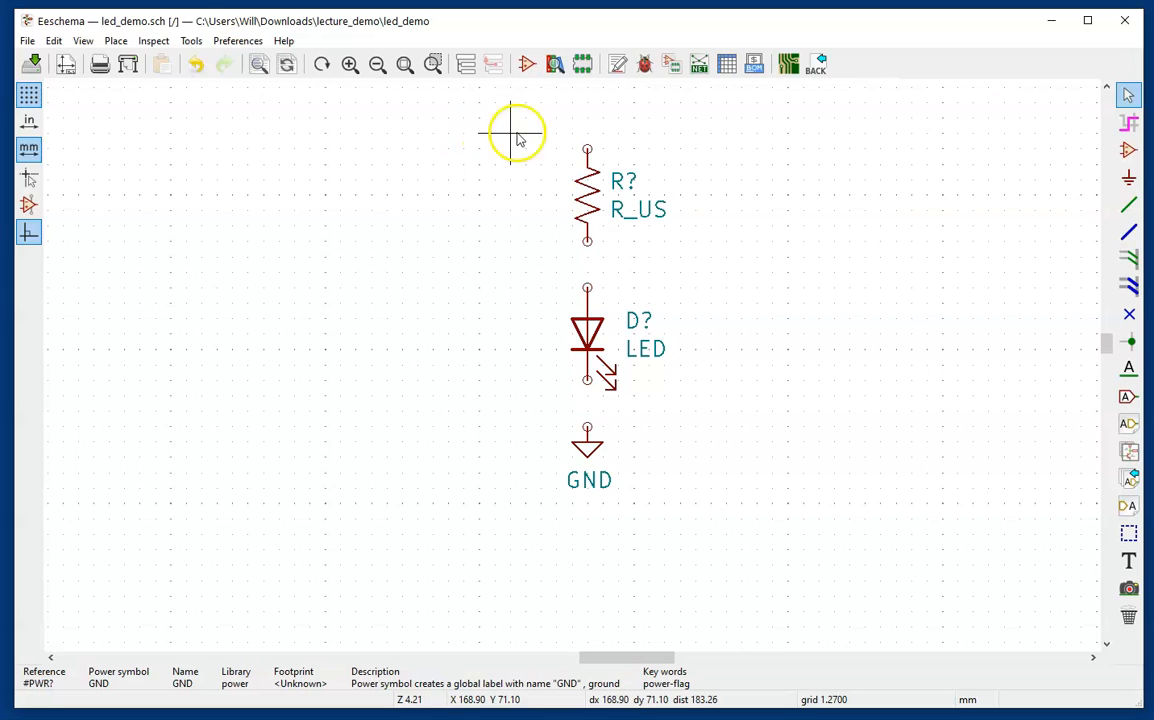
Add an input-shaped global label named PIN_2 and place it above and to the left of the resistor
{"action": "left_click", "coordinate": [1127, 398]}
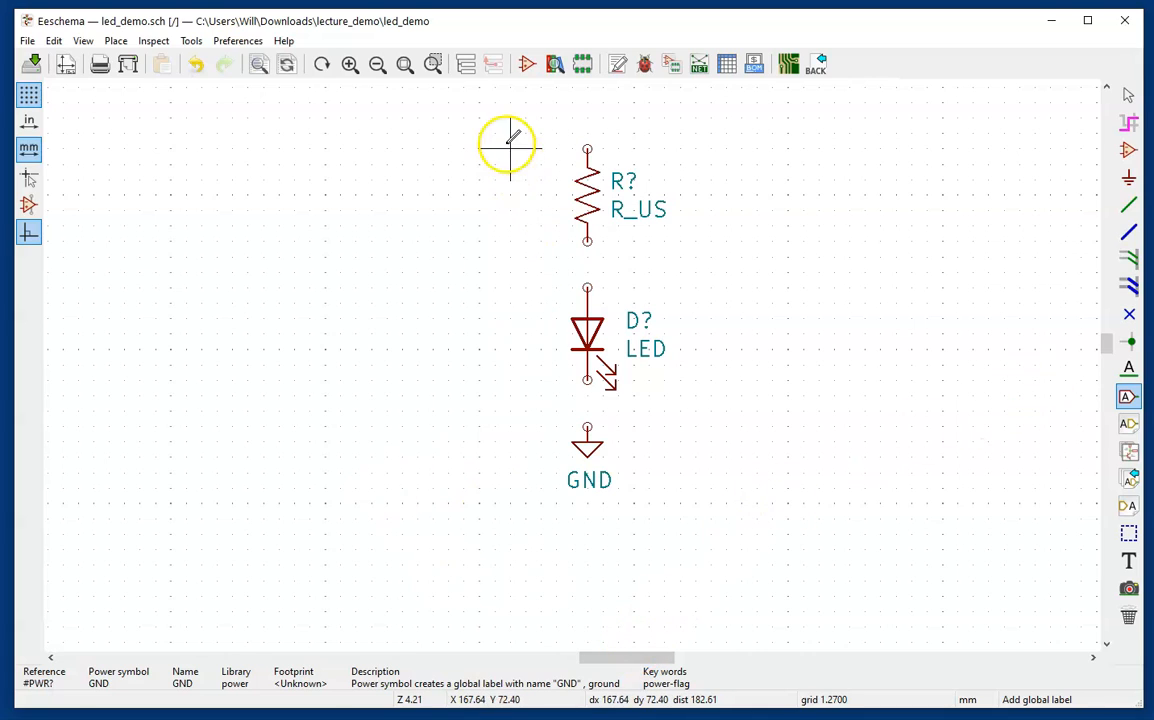
{"action": "left_click", "coordinate": [463, 117]}
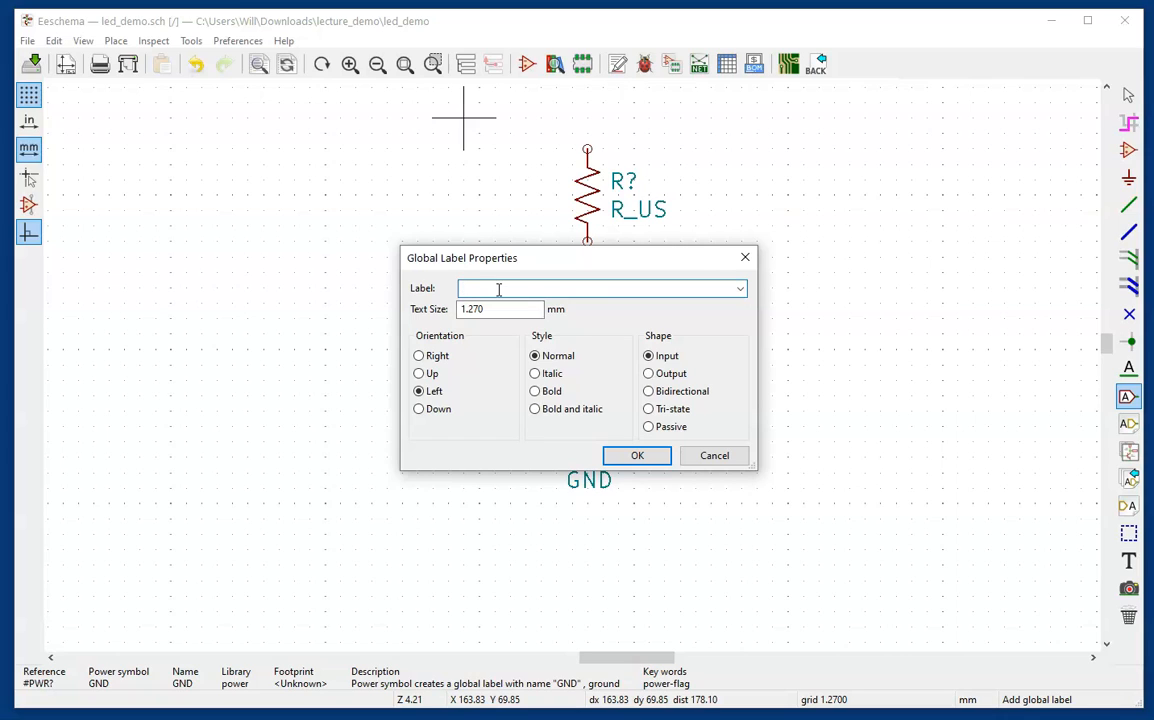
{"action": "type", "text": "p"}
{"action": "key", "text": "BackSpace"}
{"action": "type", "text": "PIN2"}
{"action": "type", "text": "_2"}
{"action": "left_click", "coordinate": [634, 456]}
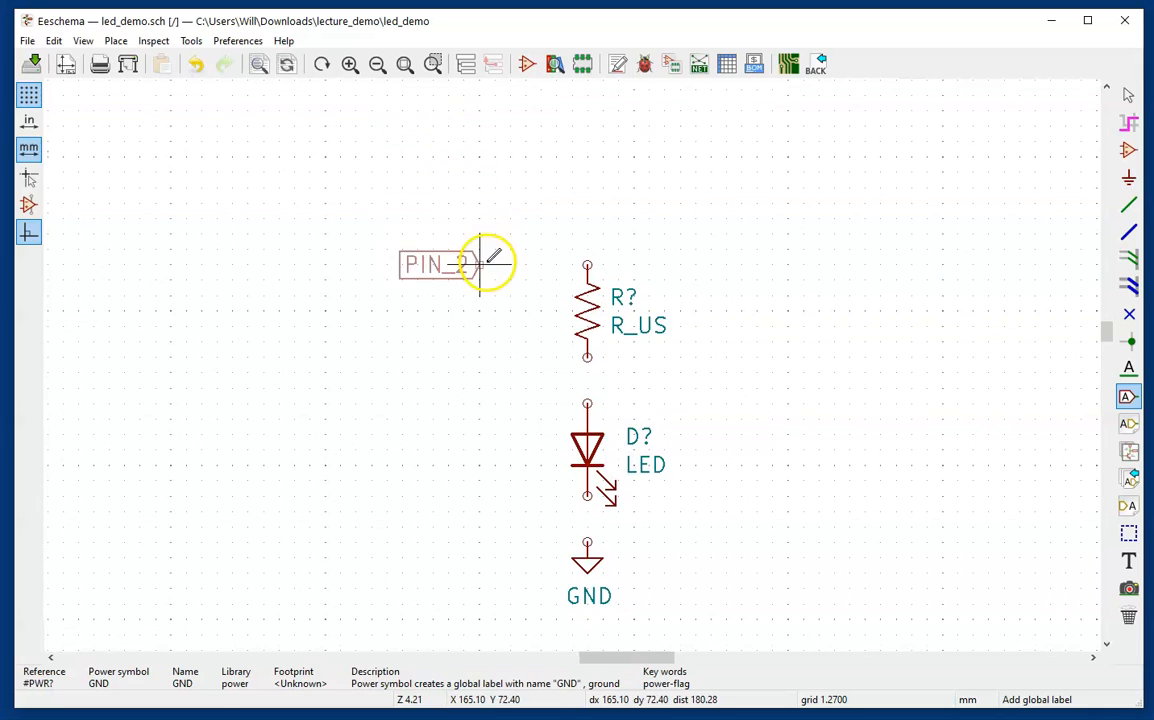
{"action": "left_click", "coordinate": [493, 233]}
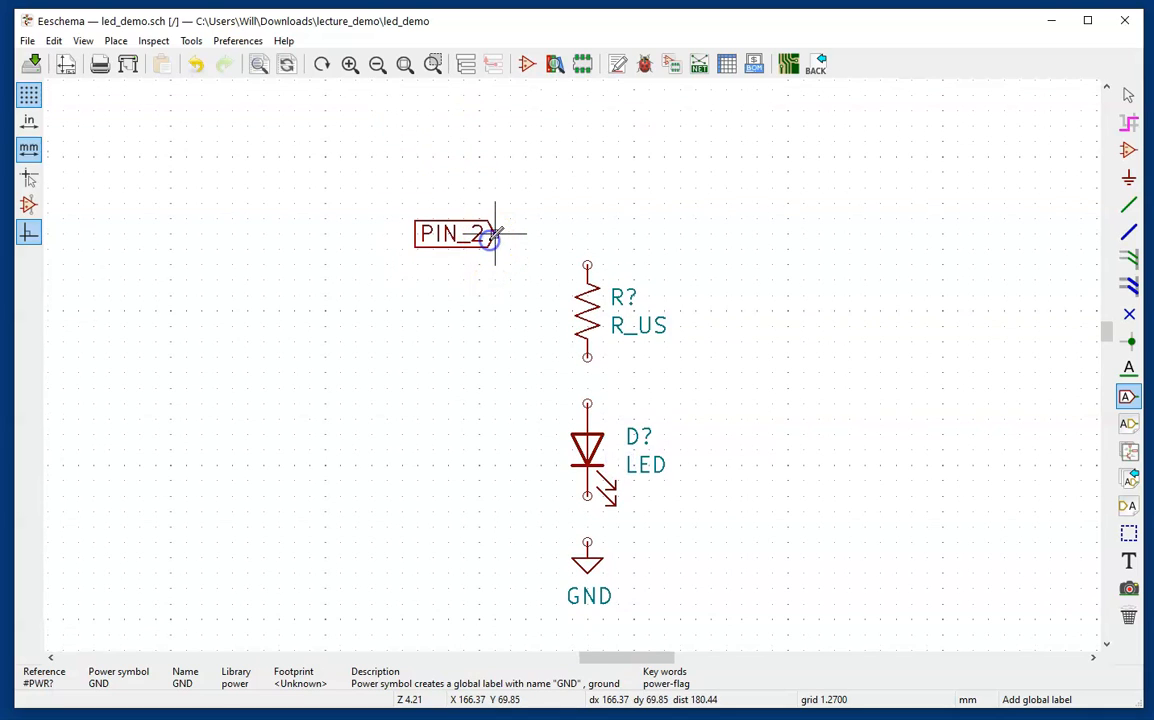
{"action": "key", "text": "Escape"}
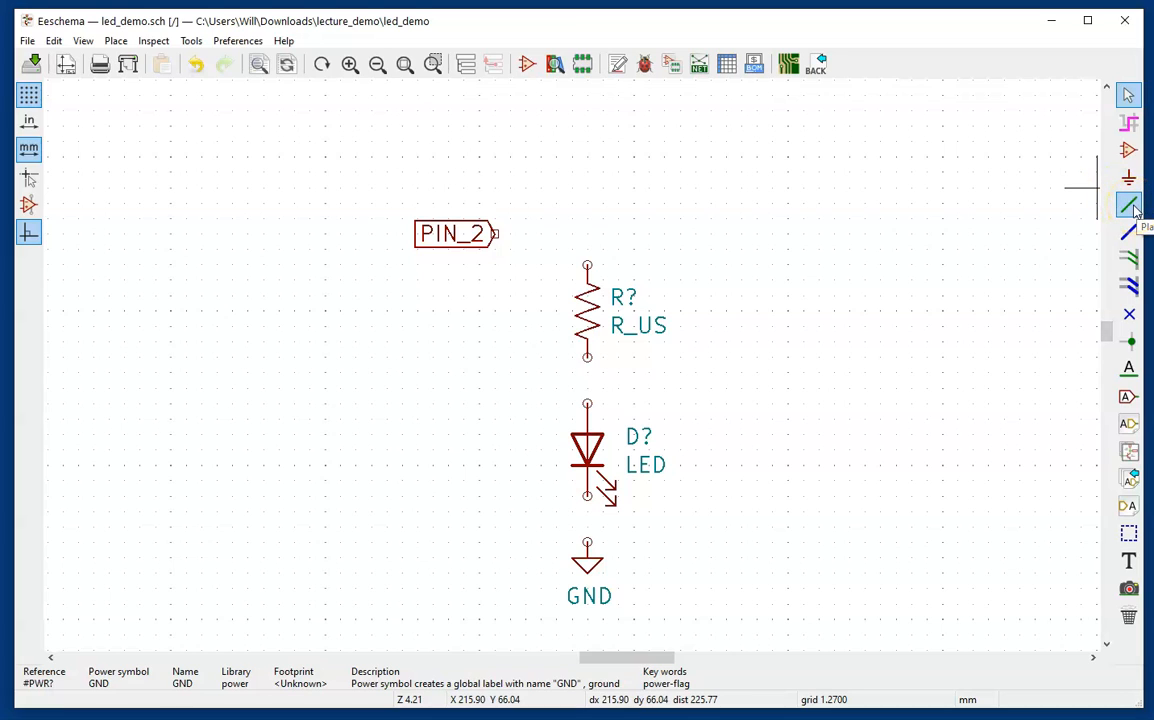
Wire the PIN_2 label to the resistor's top pin, the resistor to the LED, and the LED to GND
{"action": "left_click", "coordinate": [1130, 206]}
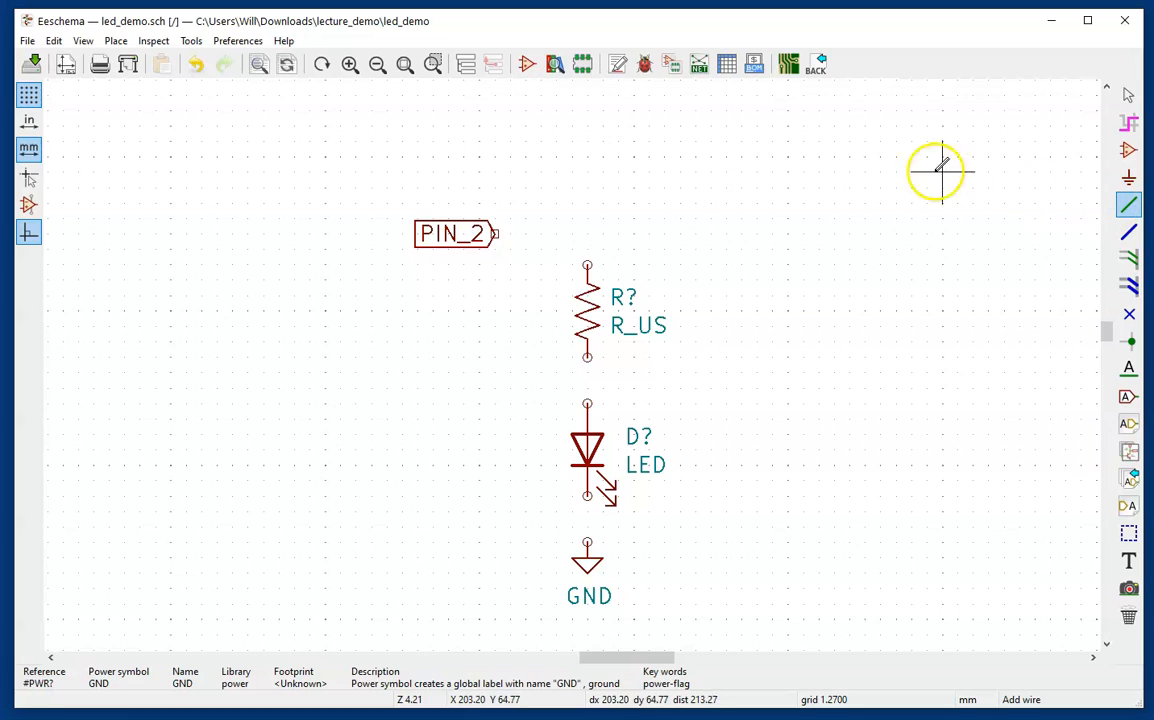
{"action": "left_click", "coordinate": [495, 233]}
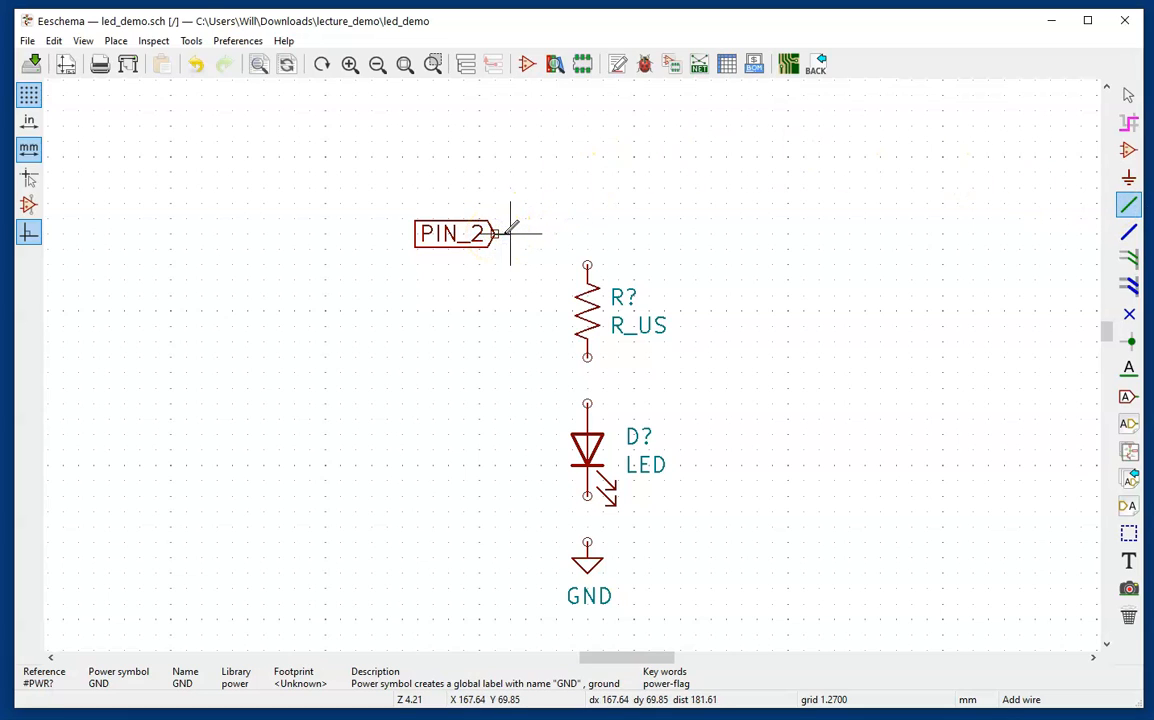
{"action": "left_click", "coordinate": [587, 263]}
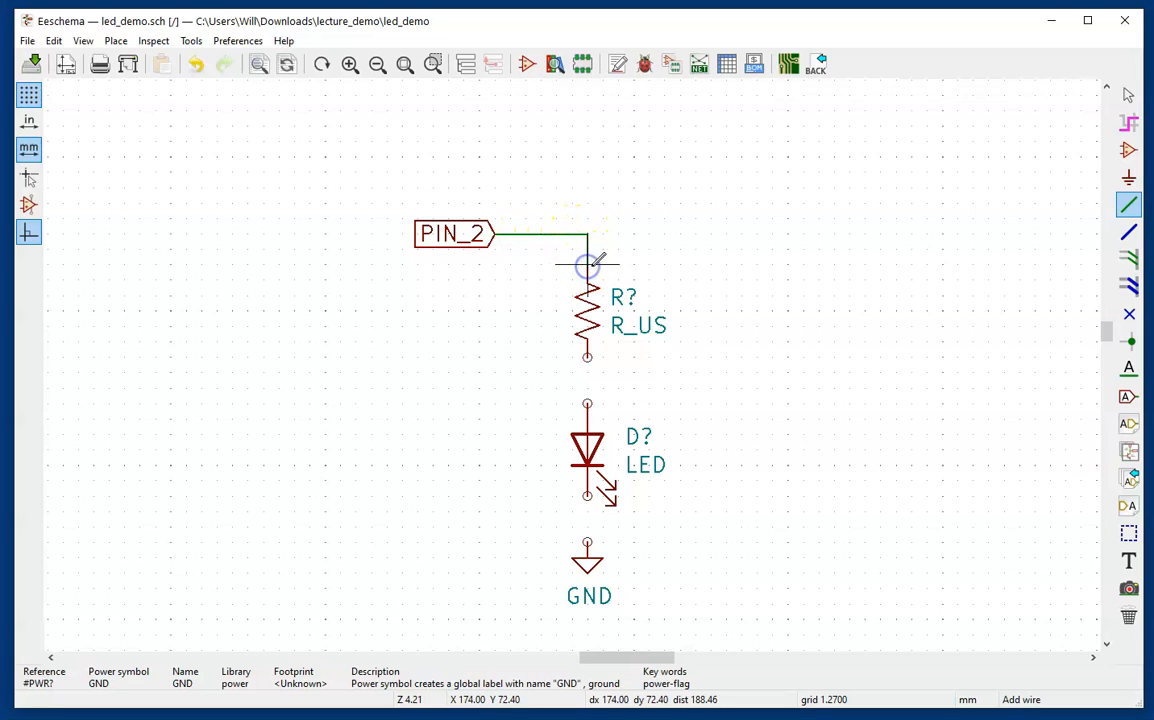
{"action": "left_click", "coordinate": [588, 358]}
{"action": "left_click", "coordinate": [587, 401]}
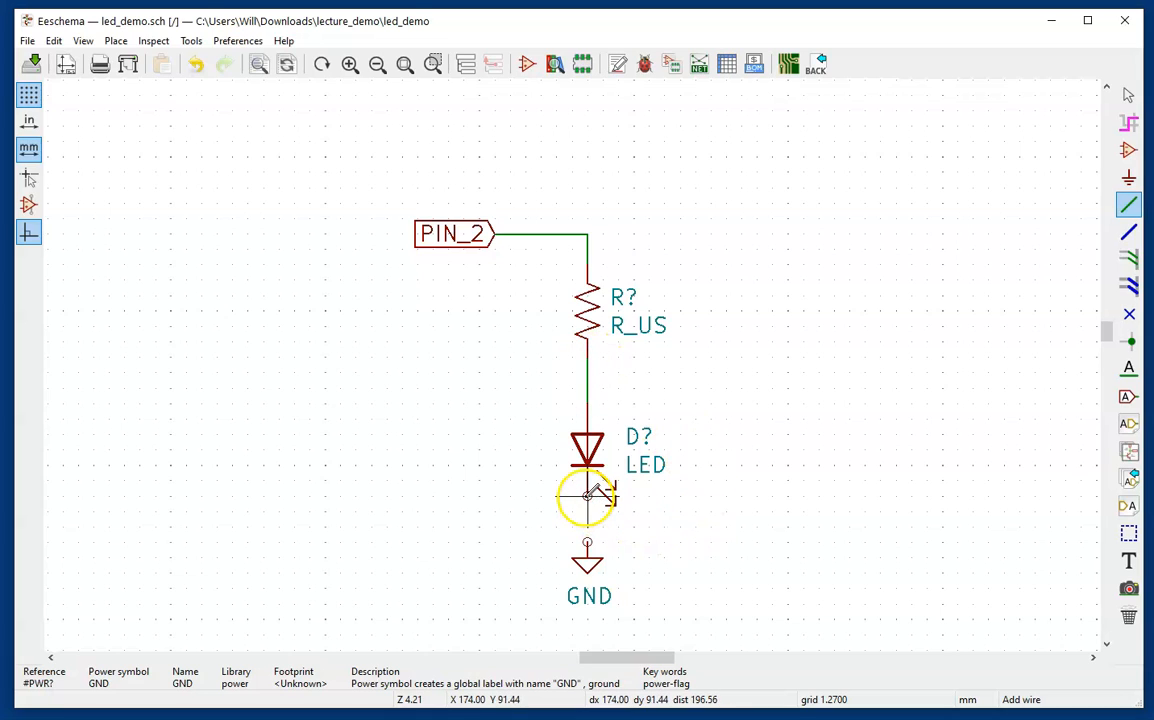
{"action": "left_click", "coordinate": [587, 542]}
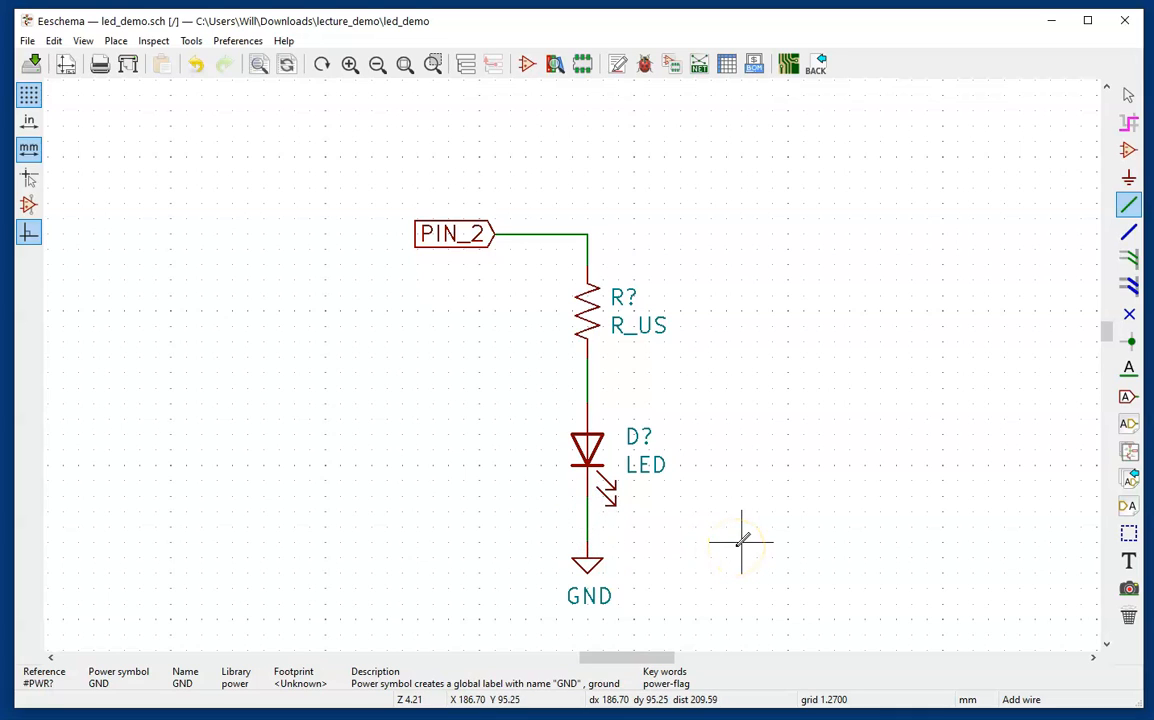
{"action": "key", "text": "Escape"}
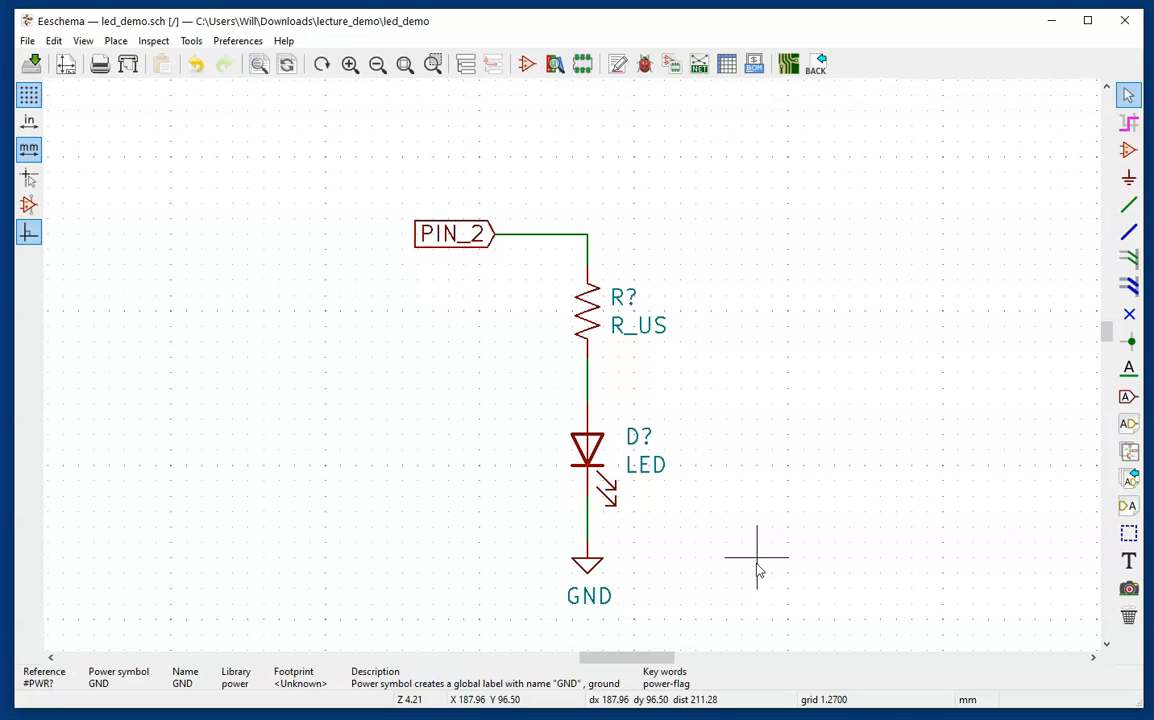
Find Arduino_UNO_R3 with the filter "ARDUINO" and place it in the upper-left area of the sheet
{"action": "key", "text": "Home"}
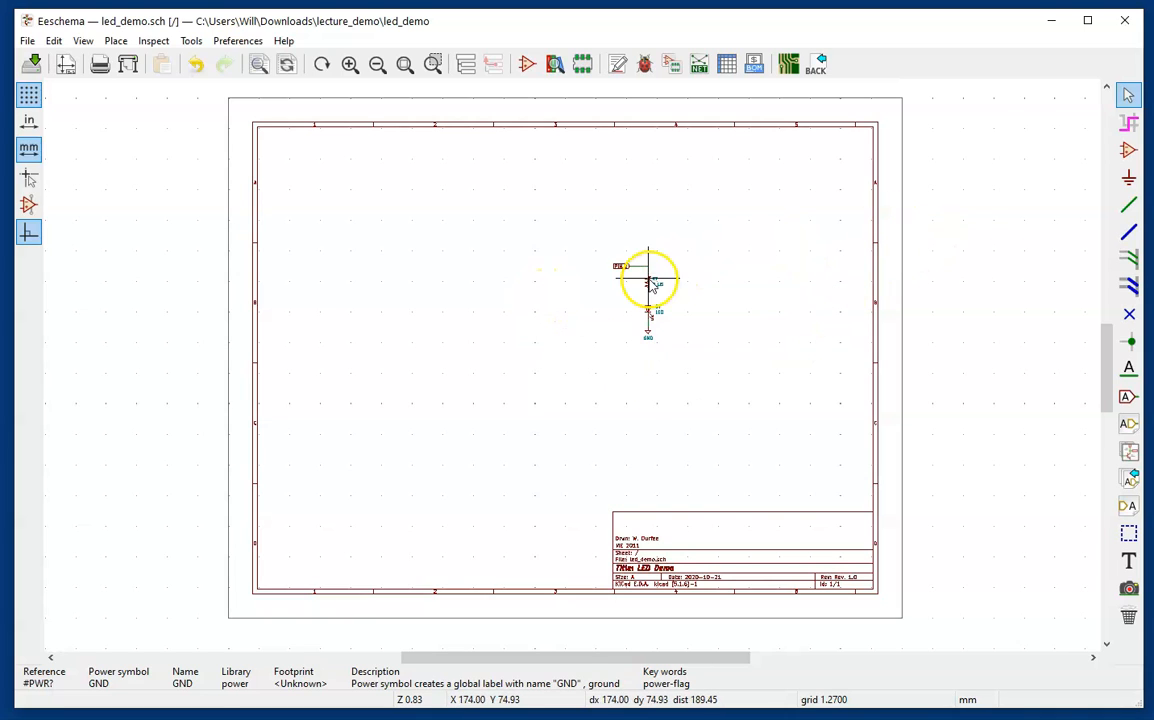
{"action": "key", "text": "a"}
{"action": "left_click", "coordinate": [388, 387]}
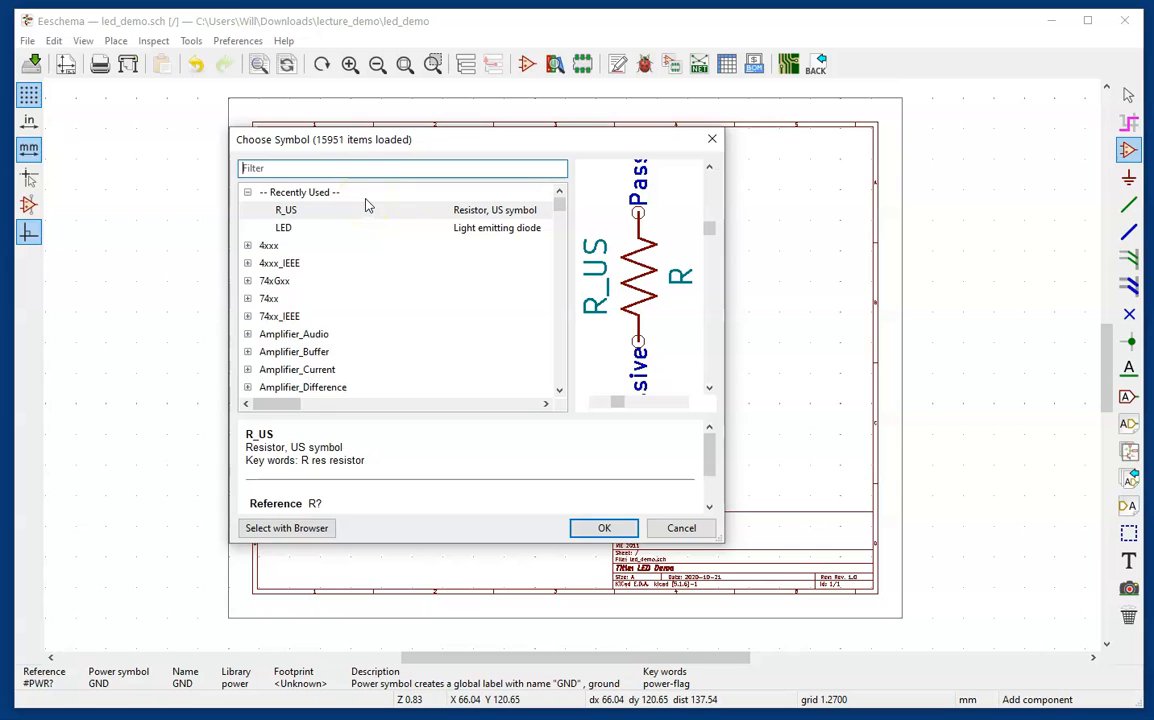
{"action": "type", "text": "AR"}
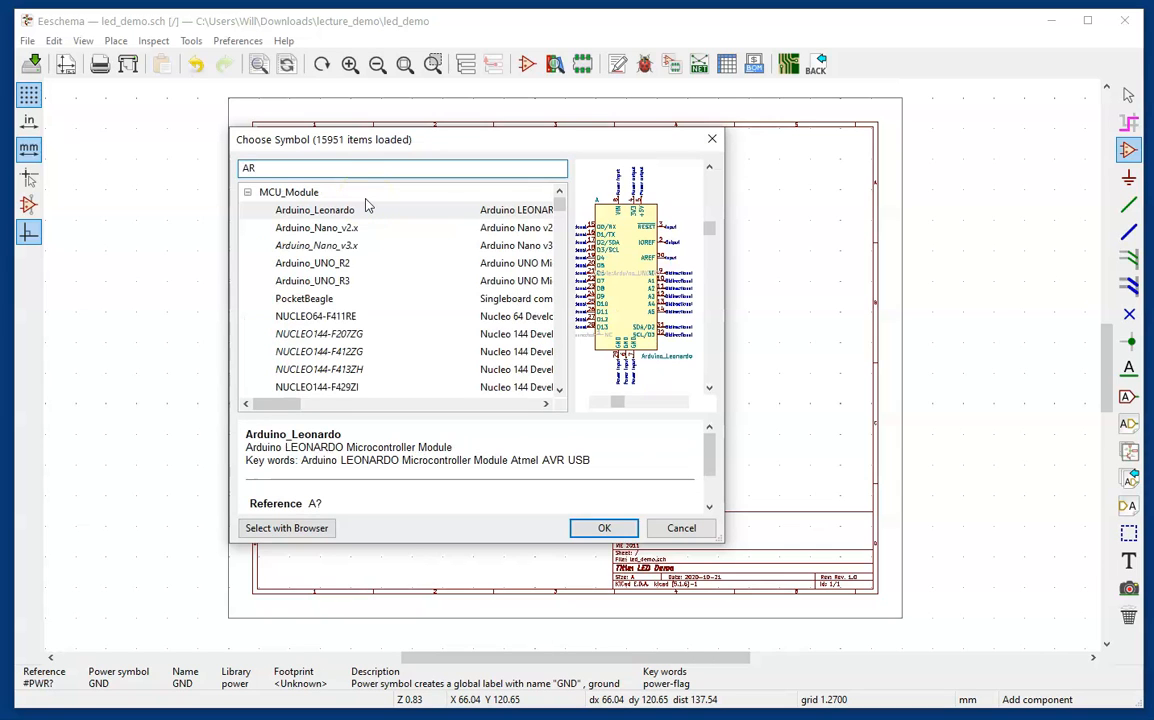
{"action": "type", "text": "DUIN"}
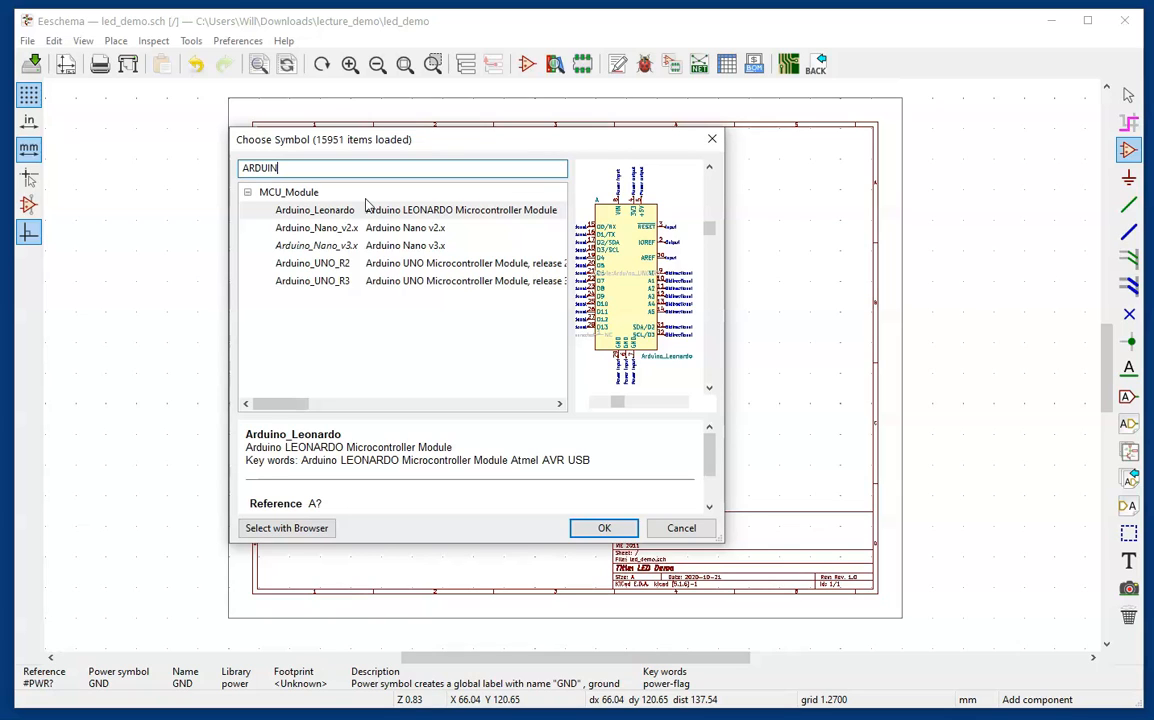
{"action": "type", "text": "O"}
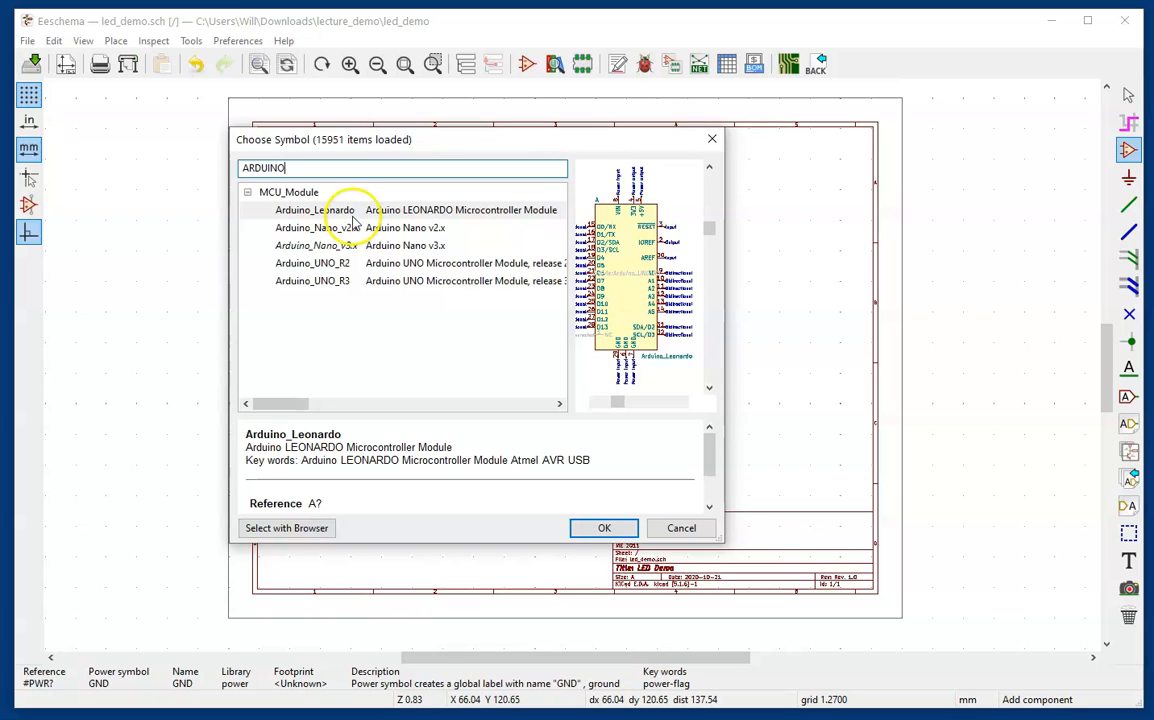
{"action": "left_click", "coordinate": [318, 283]}
{"action": "left_click", "coordinate": [600, 528]}
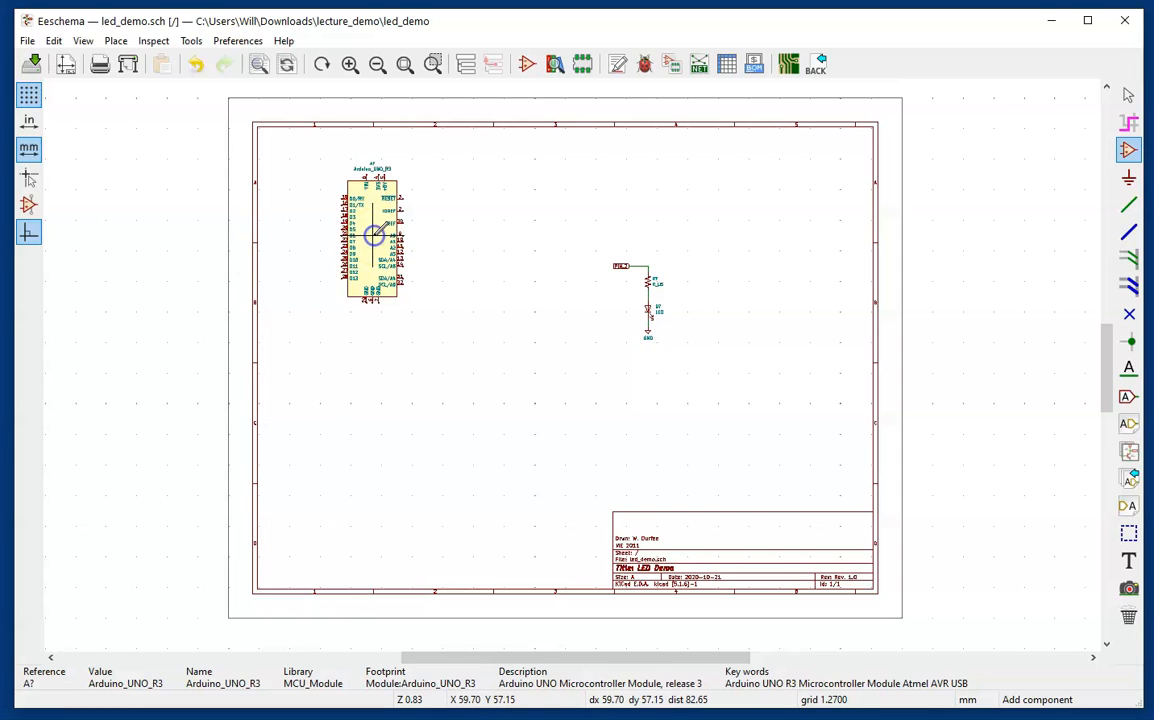
{"action": "left_click", "coordinate": [380, 229]}
{"action": "key", "text": "Escape"}
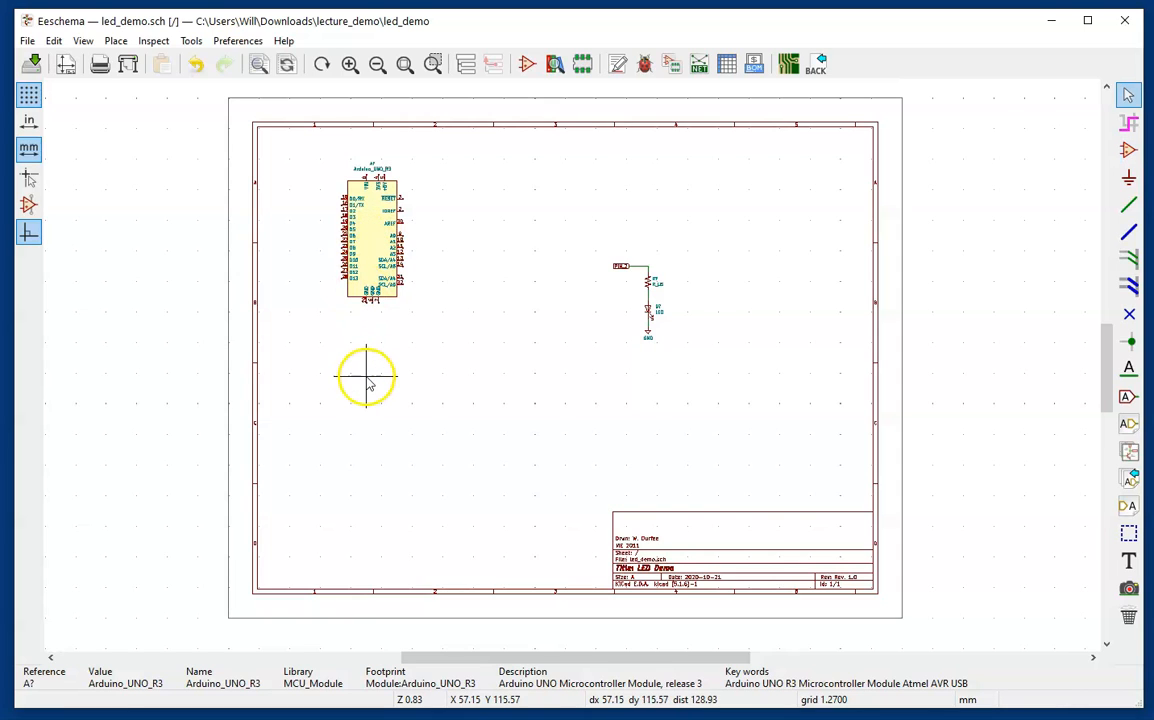
Examine the Arduino symbol's pins up close and its position on the sheet relative to the LED circuit
{"action": "scroll", "coordinate": [373, 240], "scroll_direction": "up", "scroll_amount": 1}
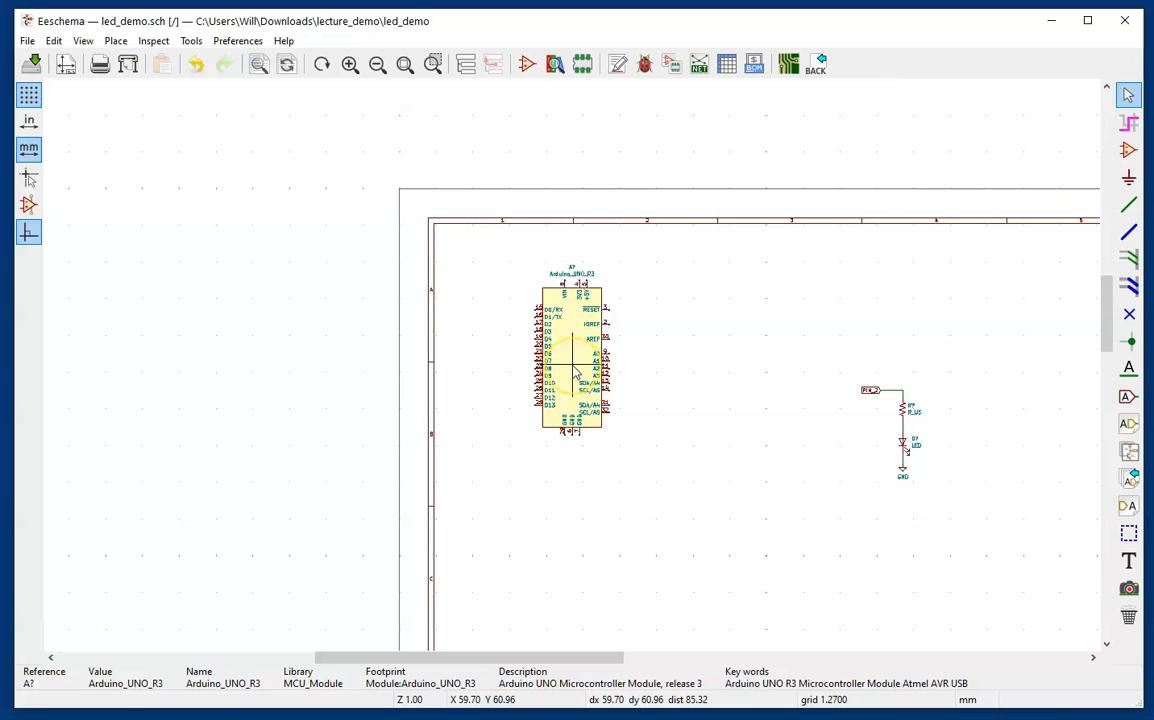
{"action": "scroll", "coordinate": [575, 371], "scroll_direction": "up", "scroll_amount": 5}
{"action": "scroll", "coordinate": [575, 371], "scroll_direction": "down", "scroll_amount": 3}
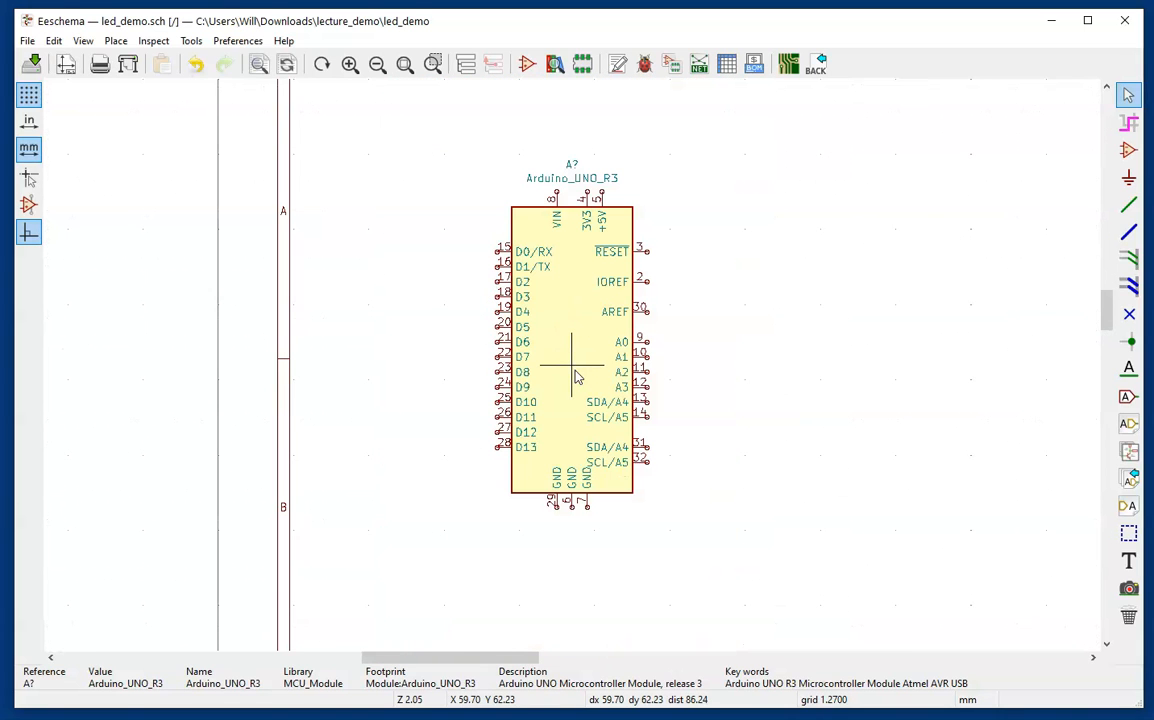
{"action": "scroll", "coordinate": [576, 375], "scroll_direction": "down", "scroll_amount": 8}
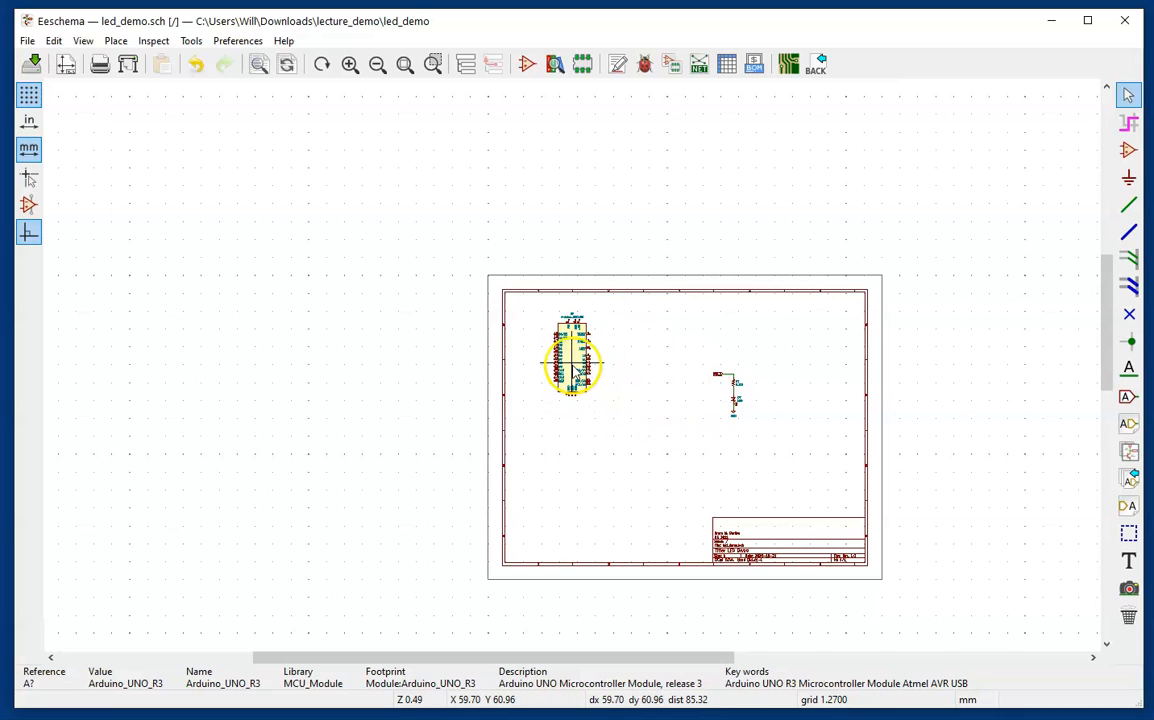
{"action": "scroll", "coordinate": [575, 372], "scroll_direction": "up", "scroll_amount": 1}
{"action": "scroll", "coordinate": [575, 372], "scroll_direction": "up", "scroll_amount": 3}
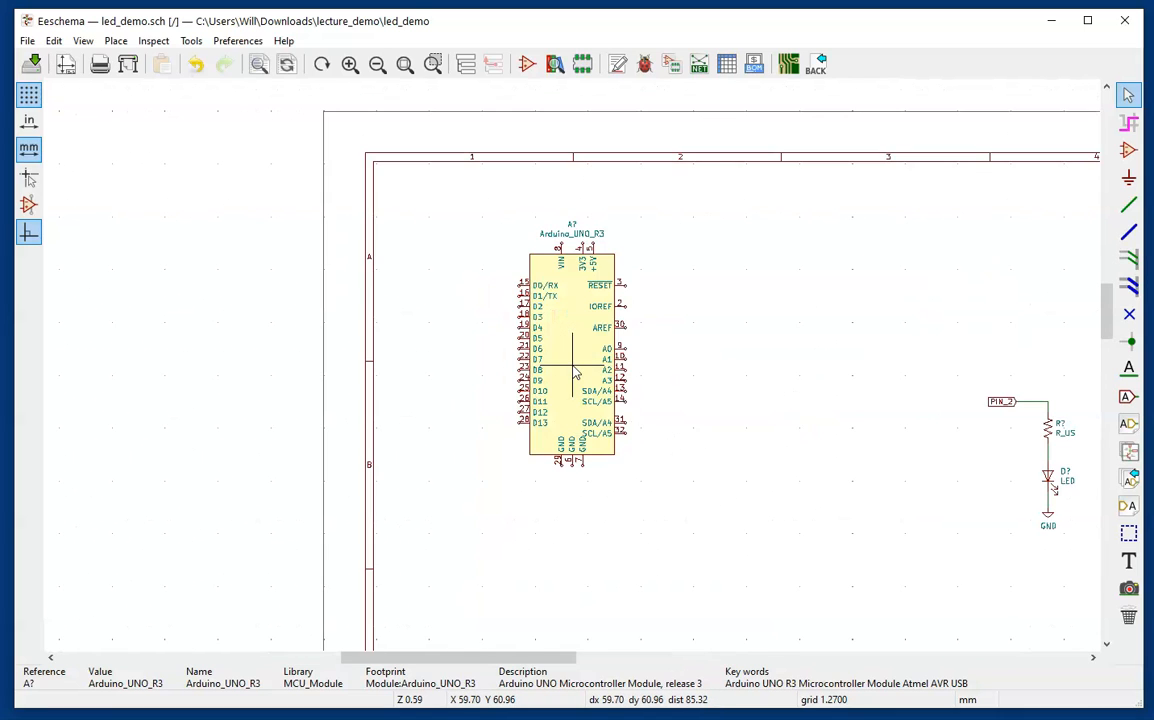
{"action": "scroll", "coordinate": [575, 372], "scroll_direction": "up", "scroll_amount": 1}
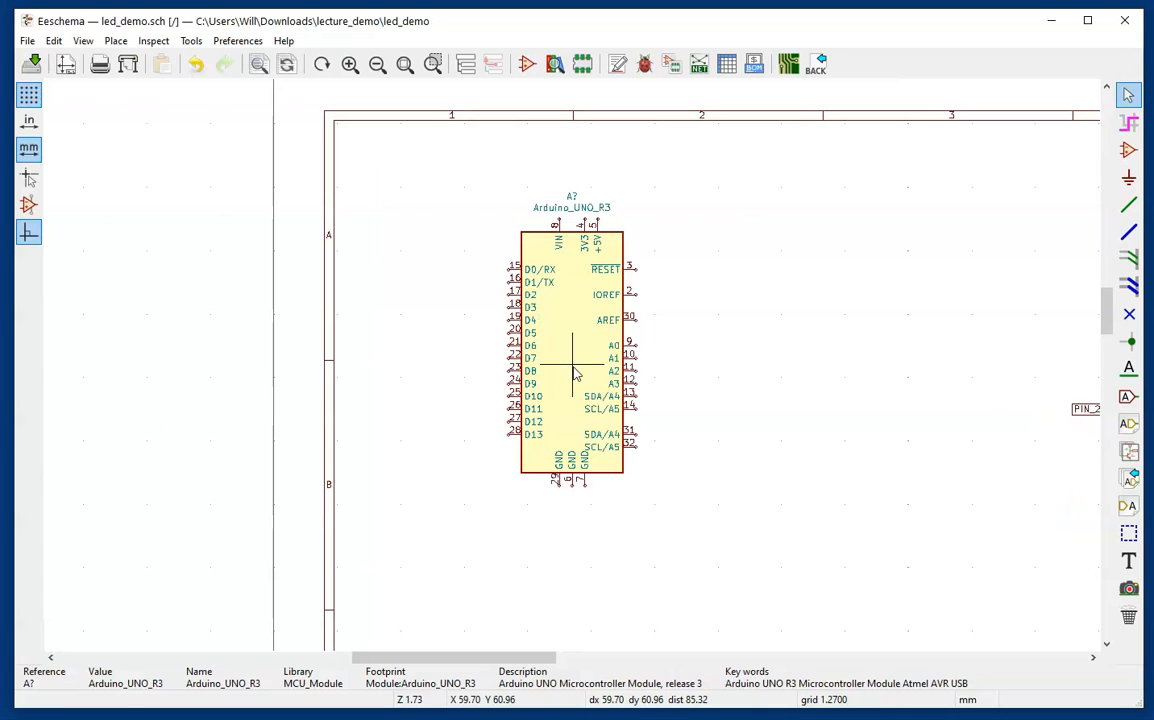
Copy the GND symbol from below the LED and place it just beneath the Arduino's GND pin 7
{"action": "scroll", "coordinate": [576, 372], "scroll_direction": "down", "scroll_amount": 4}
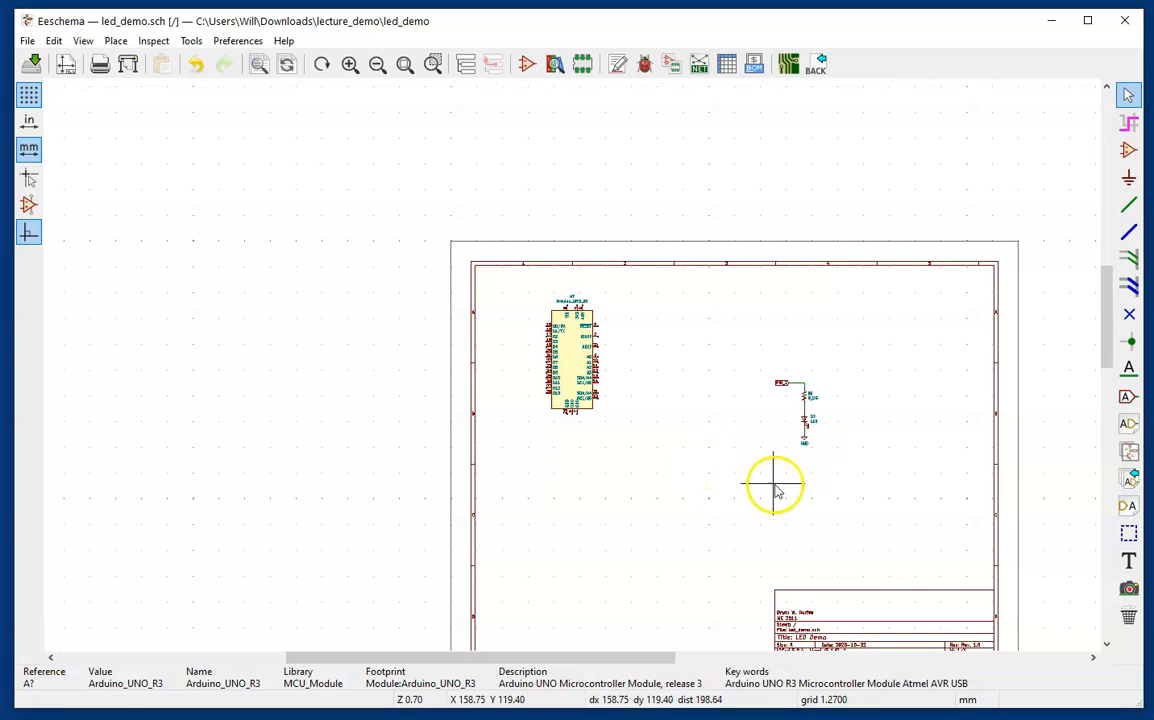
{"action": "scroll", "coordinate": [806, 443], "scroll_direction": "up", "scroll_amount": 4}
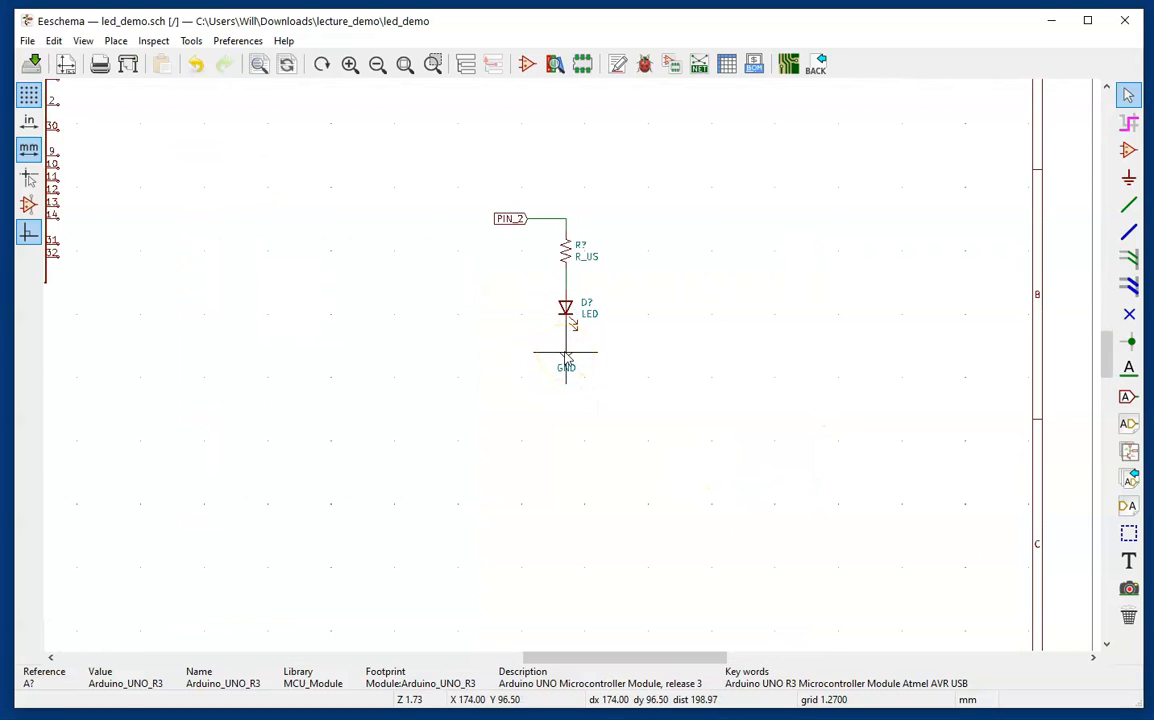
{"action": "left_click", "coordinate": [566, 357]}
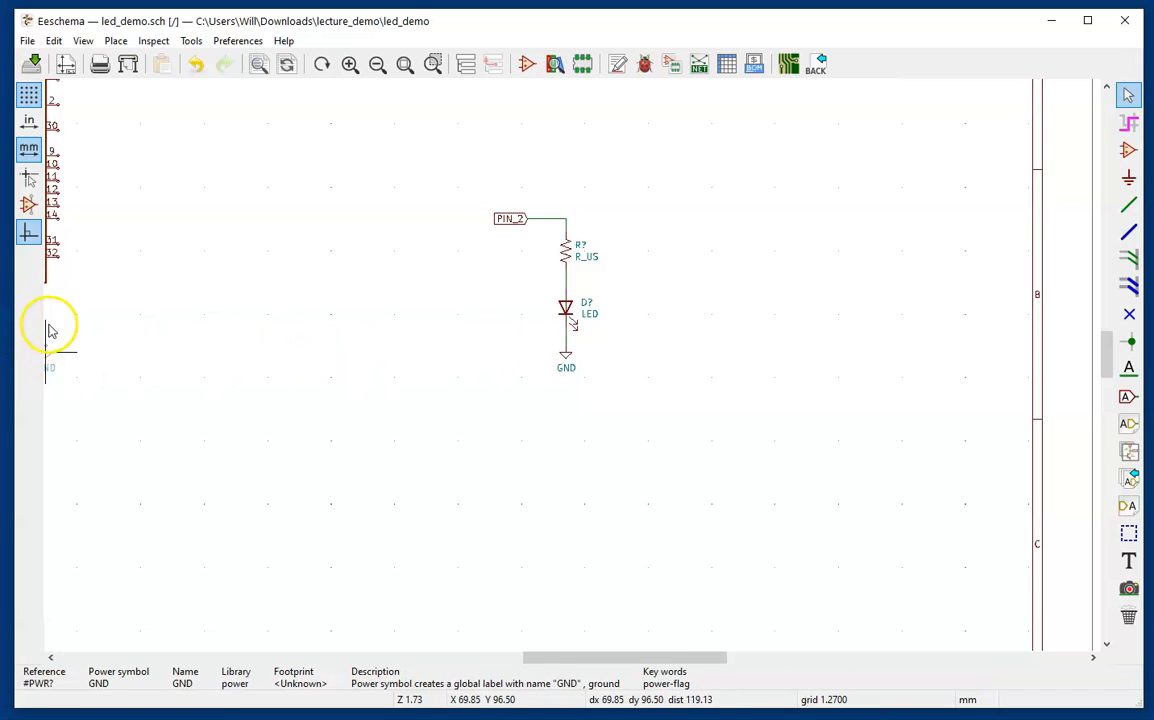
{"action": "left_click", "coordinate": [97, 326]}
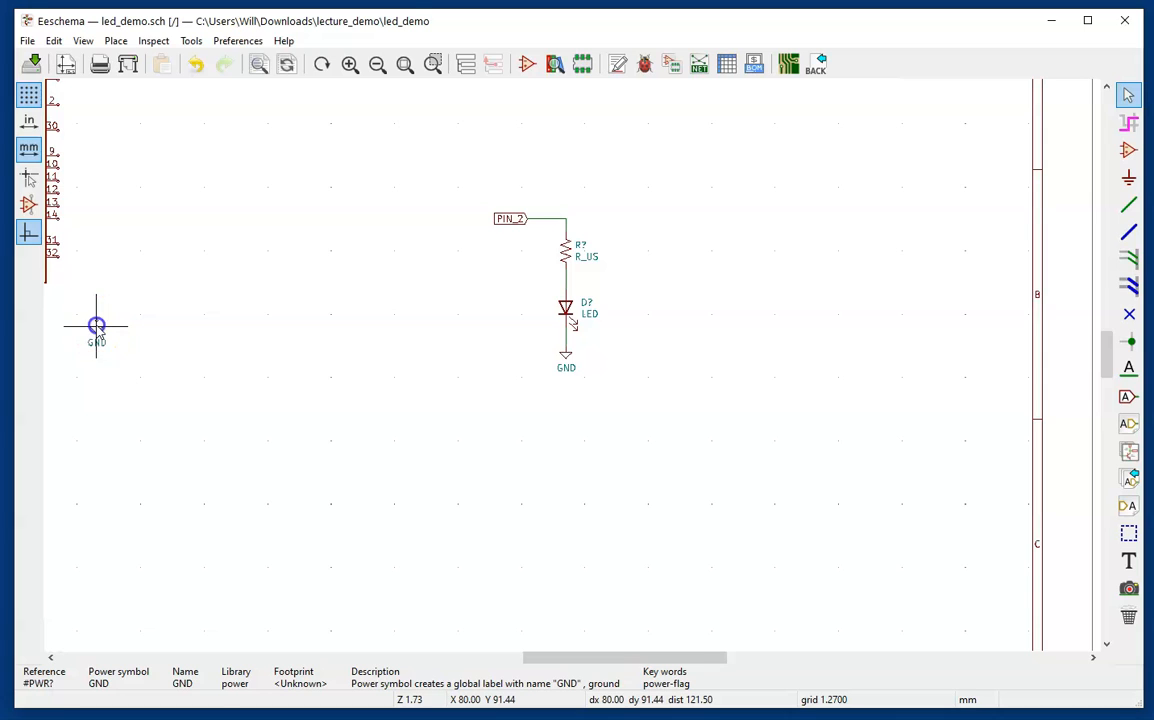
{"action": "key", "text": "F4"}
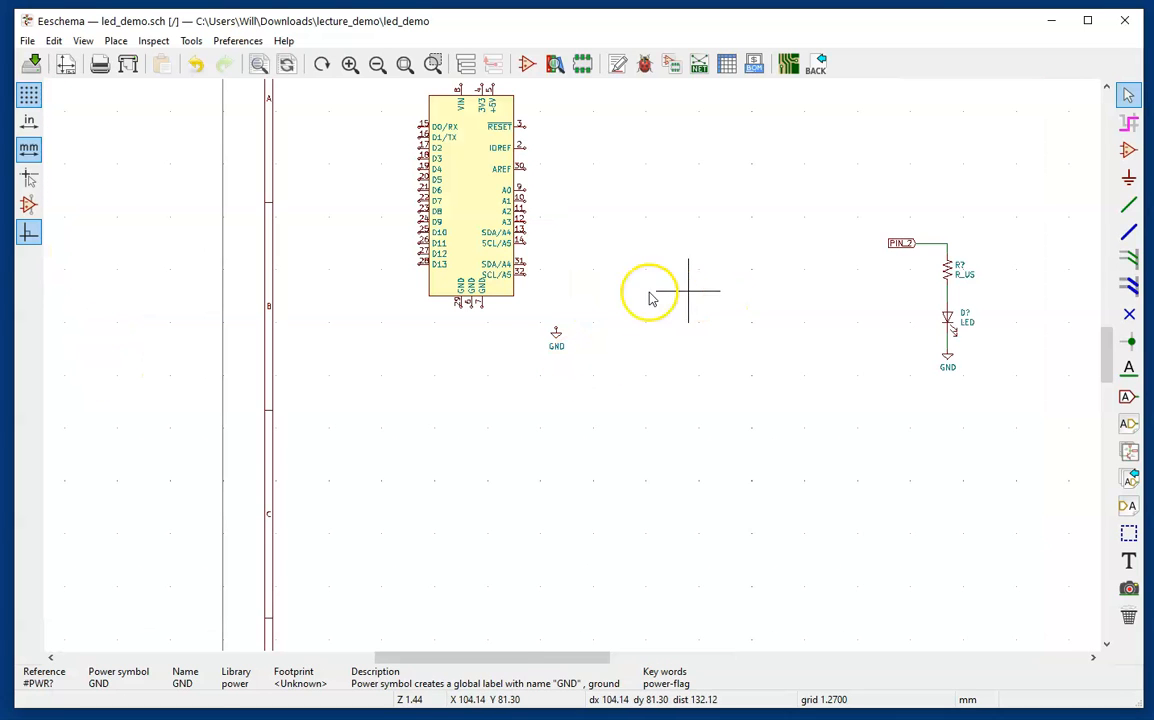
{"action": "key", "text": "F4"}
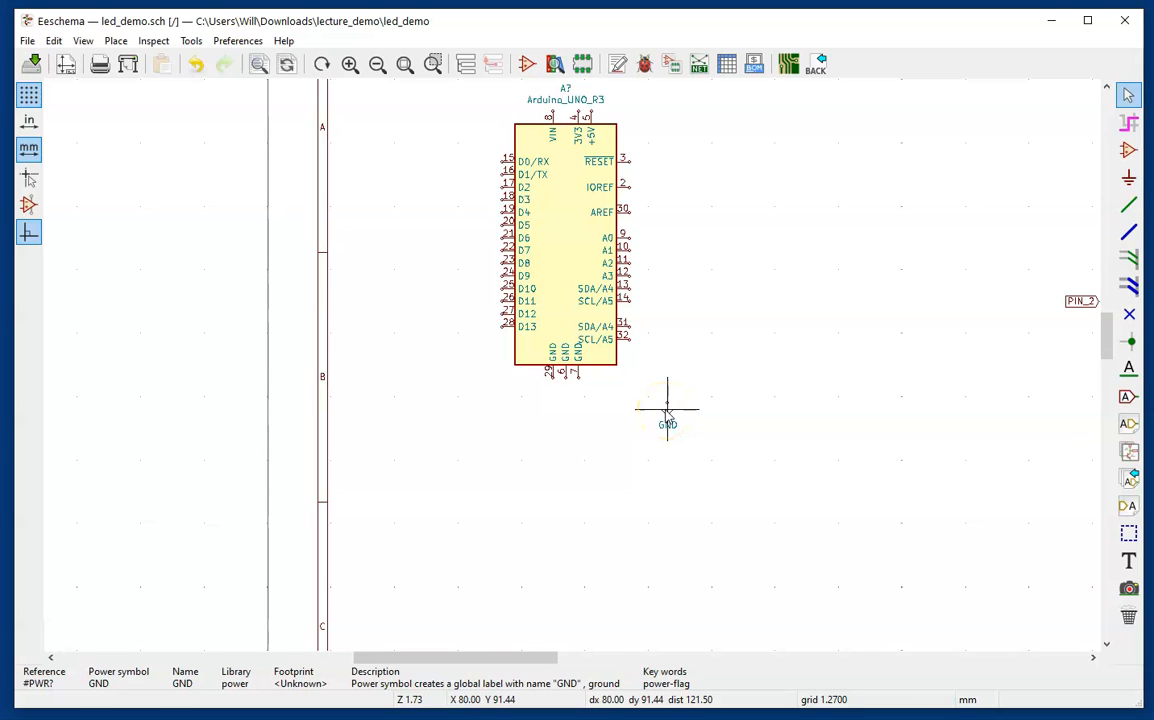
{"action": "key", "text": "m"}
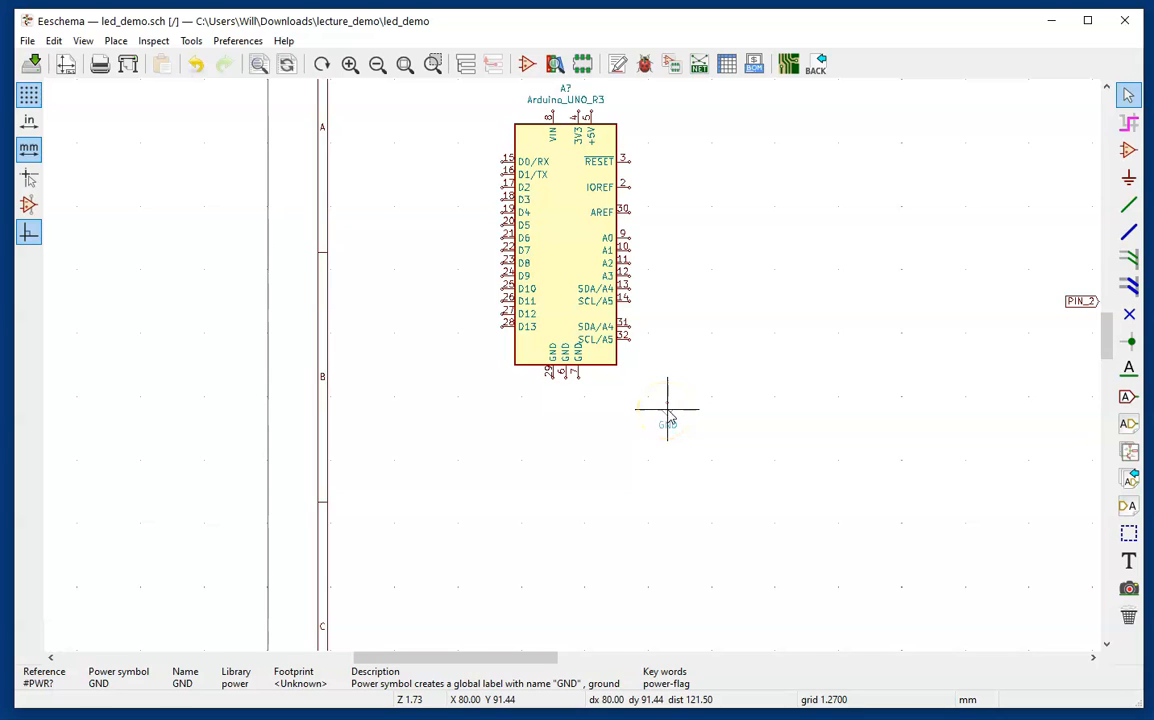
{"action": "left_click", "coordinate": [580, 410]}
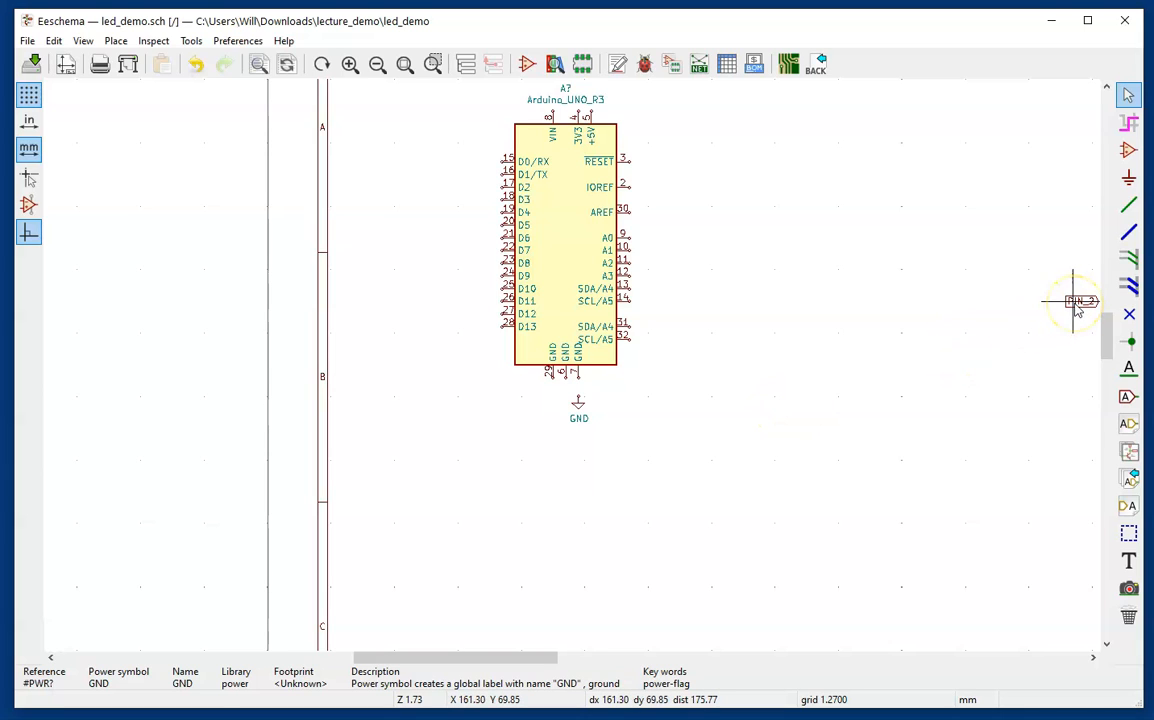
Copy the resistor's PIN_2 label to the left of the Arduino's D2 pin and wire it to D2
{"action": "key", "text": "c"}
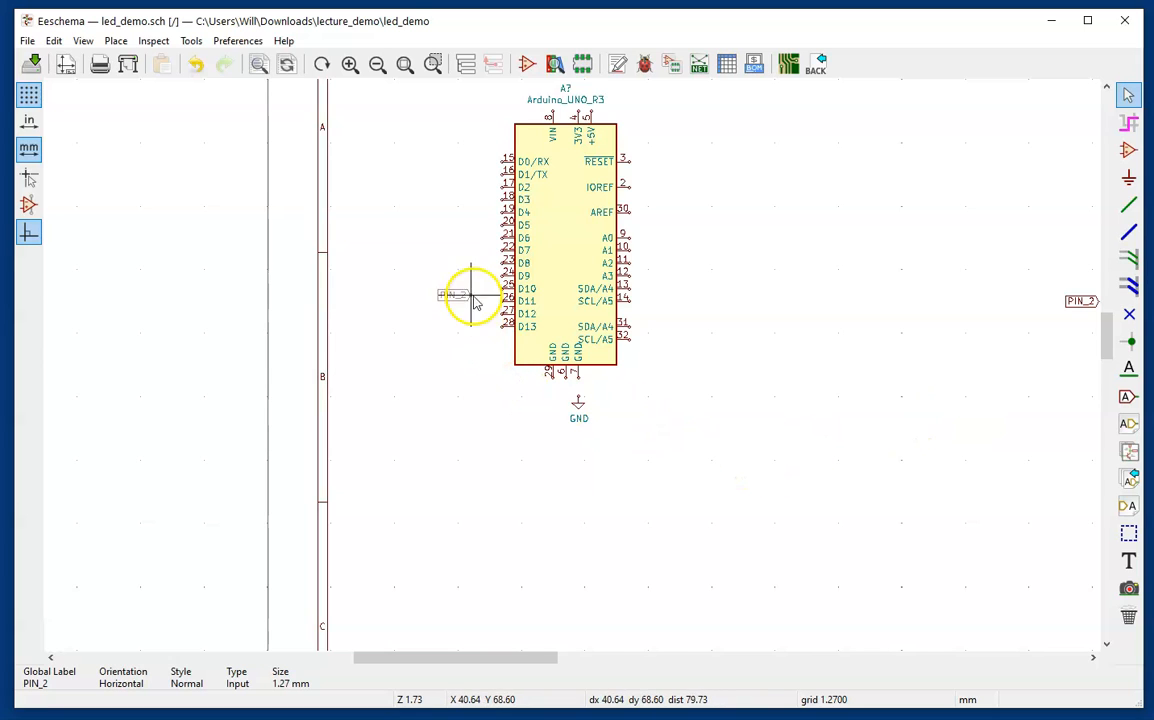
{"action": "left_click", "coordinate": [457, 189]}
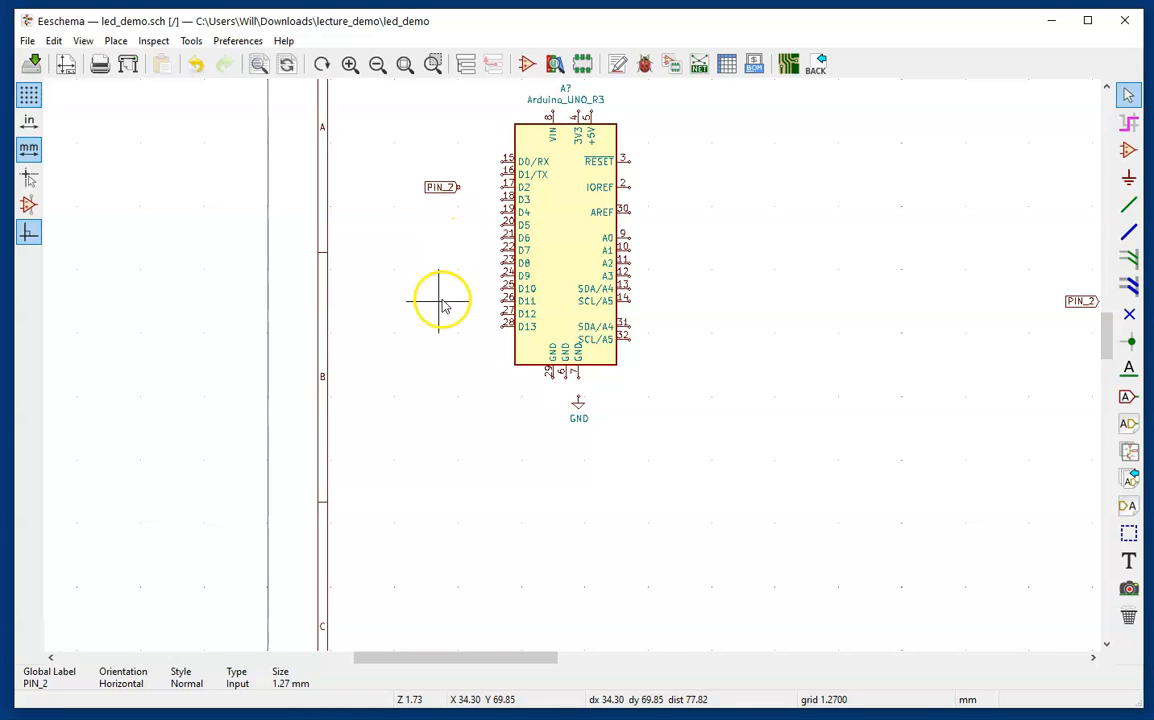
{"action": "scroll", "coordinate": [528, 237], "scroll_direction": "down", "scroll_amount": 1}
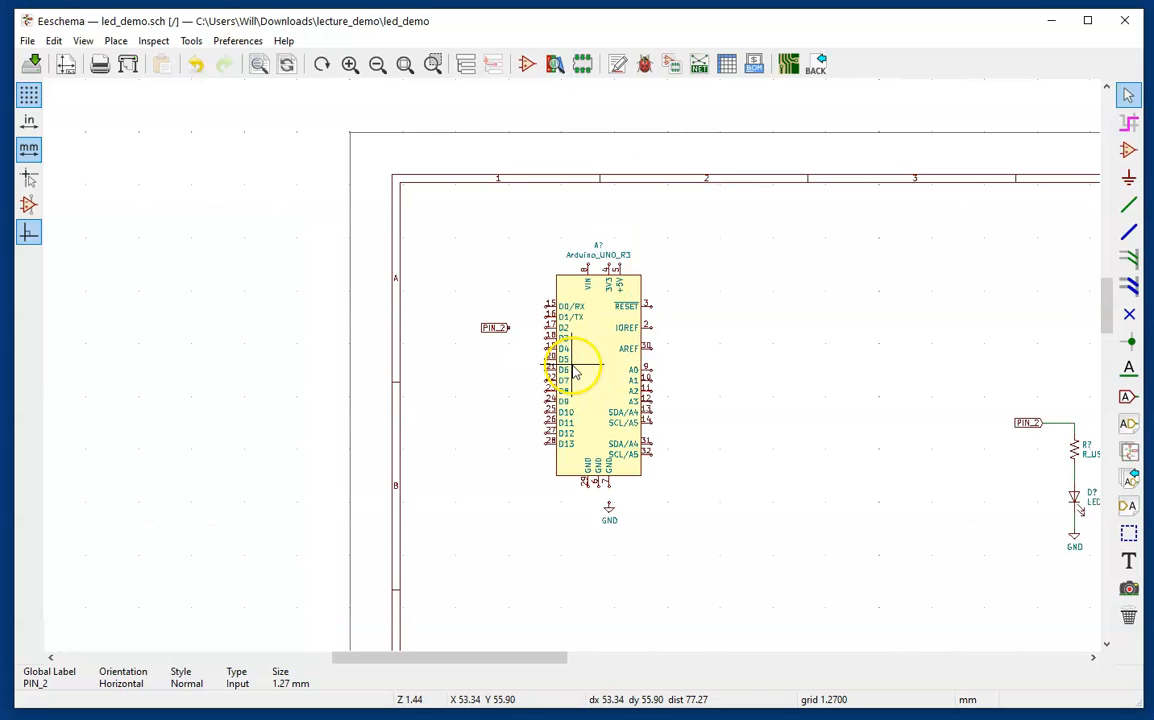
{"action": "scroll", "coordinate": [575, 372], "scroll_direction": "up", "scroll_amount": 1}
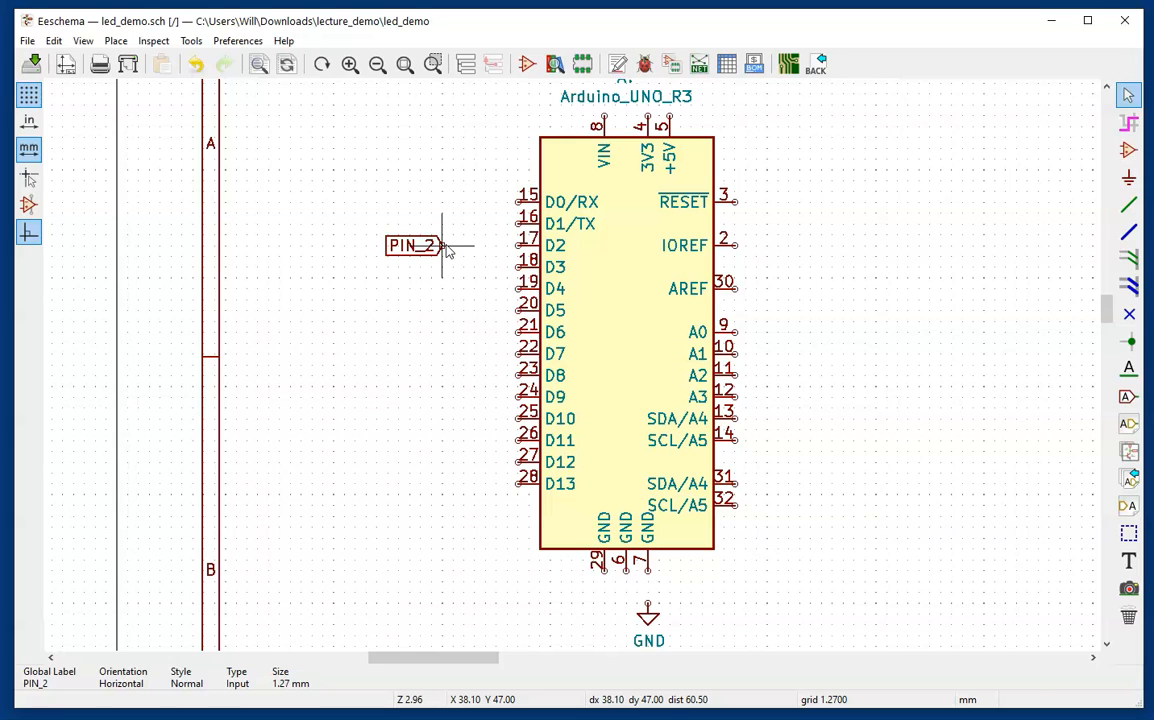
{"action": "key", "text": "w"}
{"action": "left_click", "coordinate": [442, 245]}
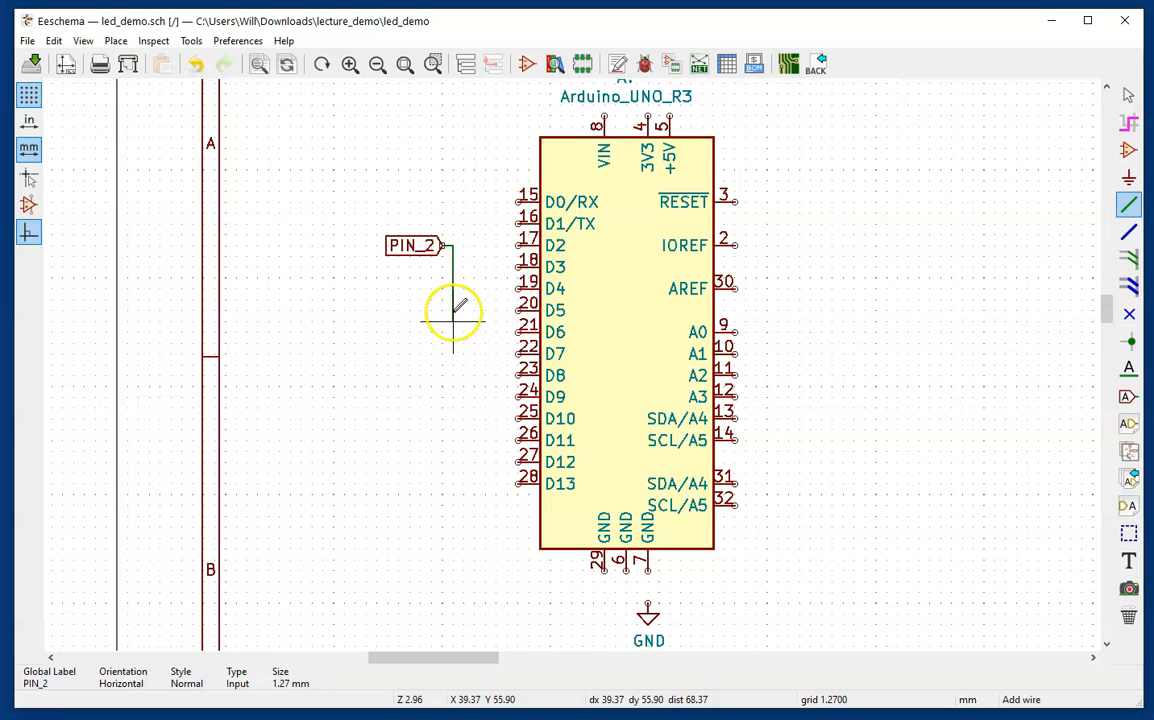
{"action": "left_click", "coordinate": [515, 245]}
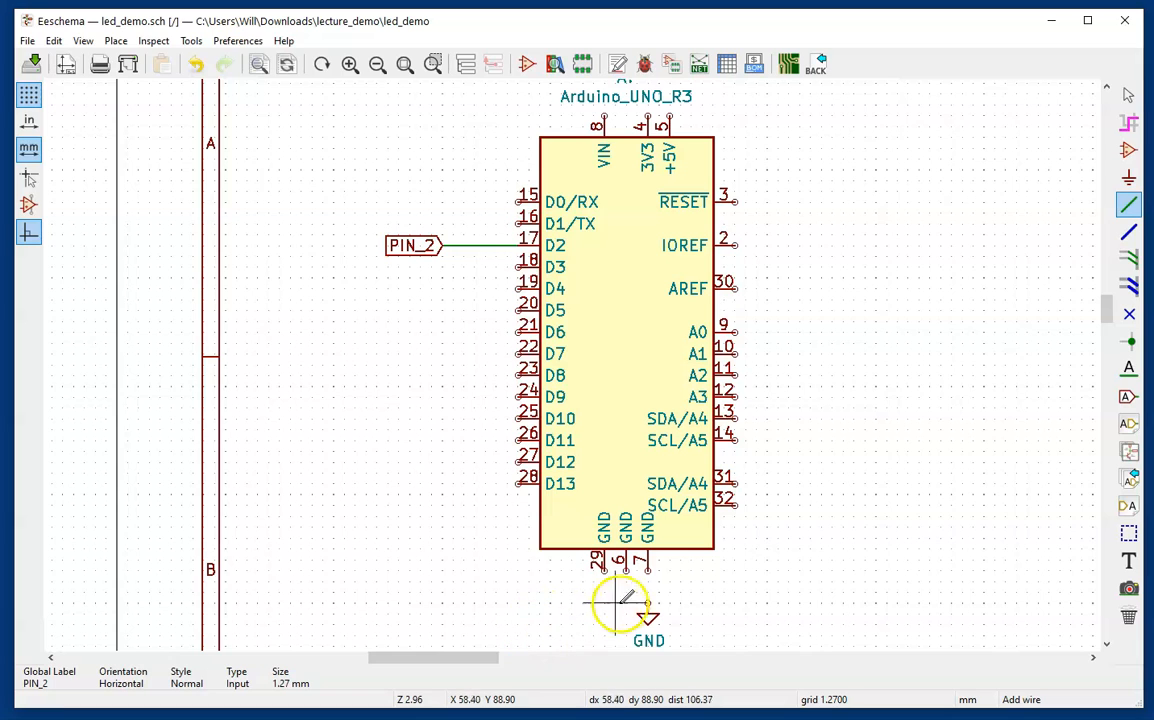
Wire the copied GND symbol to the Arduino's GND pin 7 and finish wiring
{"action": "left_click", "coordinate": [649, 600]}
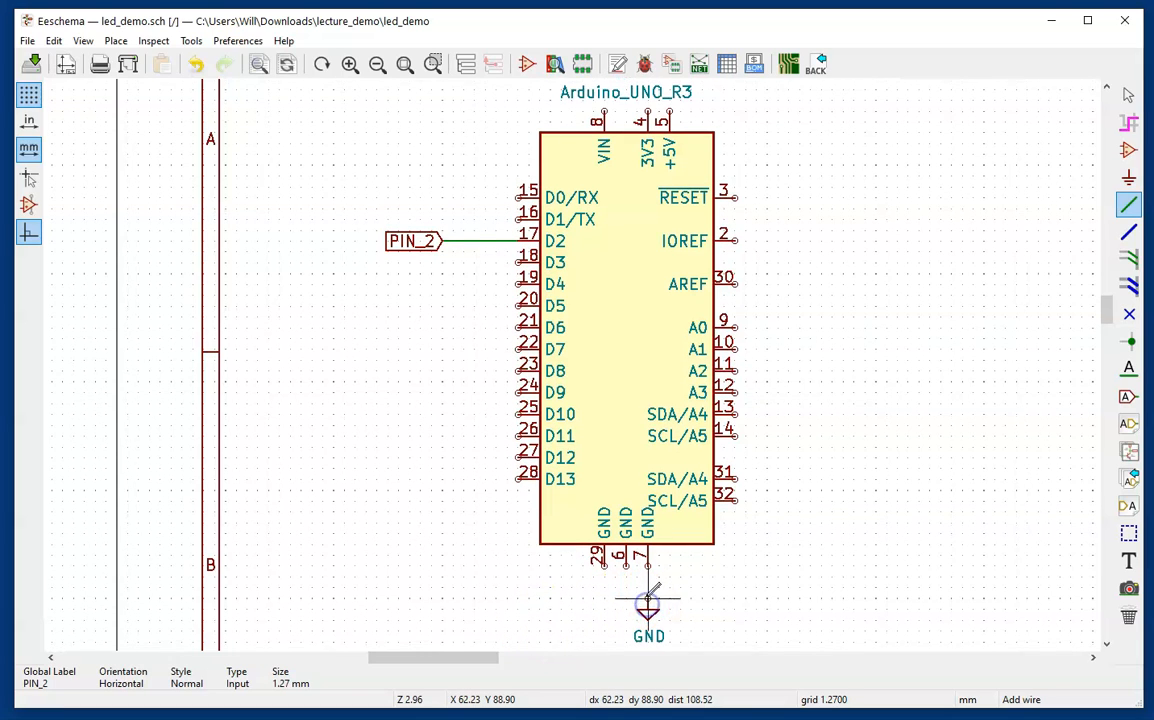
{"action": "left_click", "coordinate": [649, 563]}
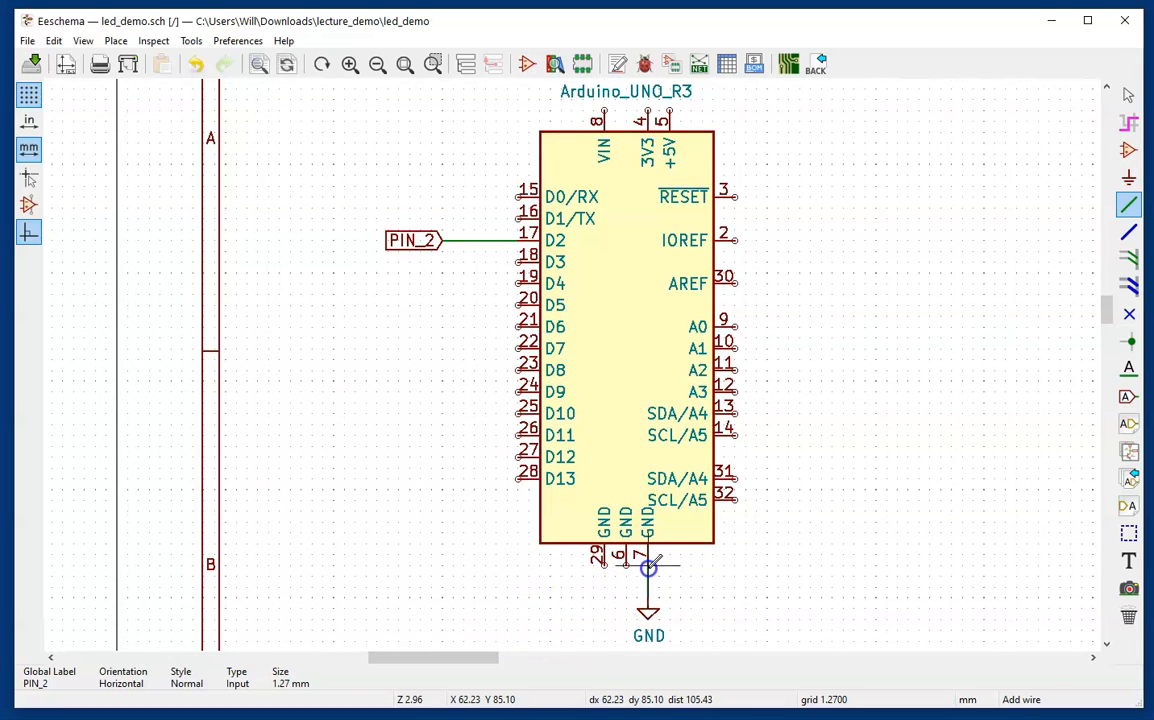
{"action": "key", "text": "Escape"}
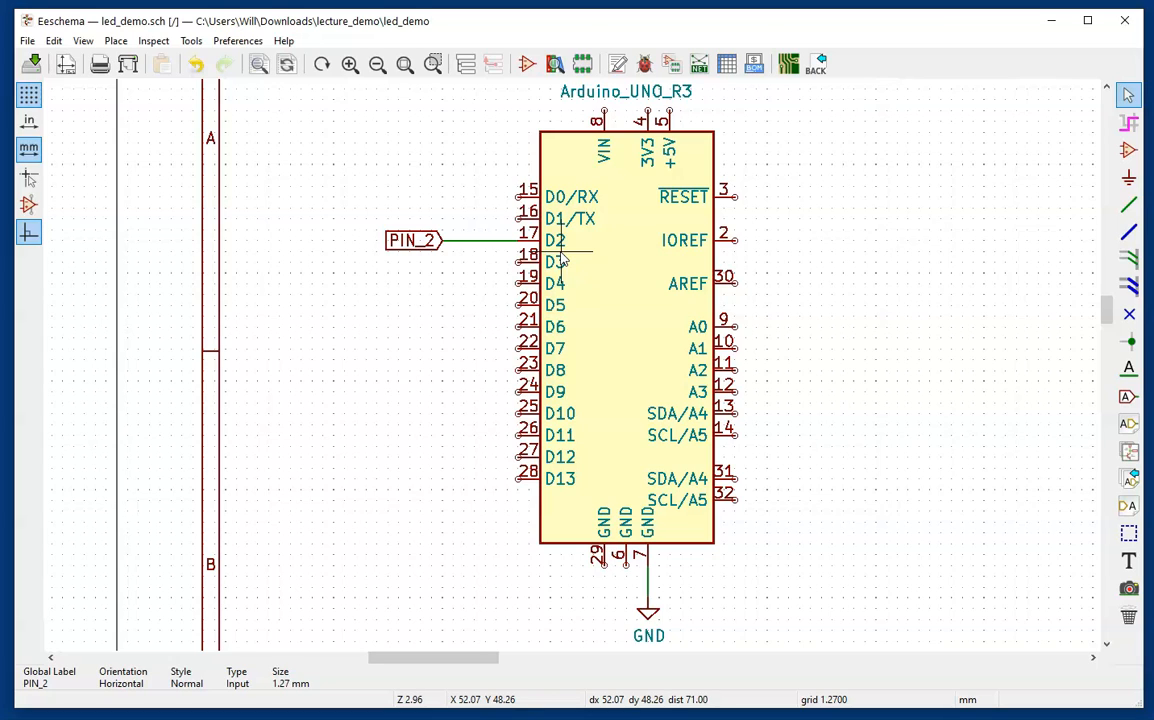
Move the whole LED circuit as a block down and to the right, above the title block
{"action": "key", "text": "Home"}
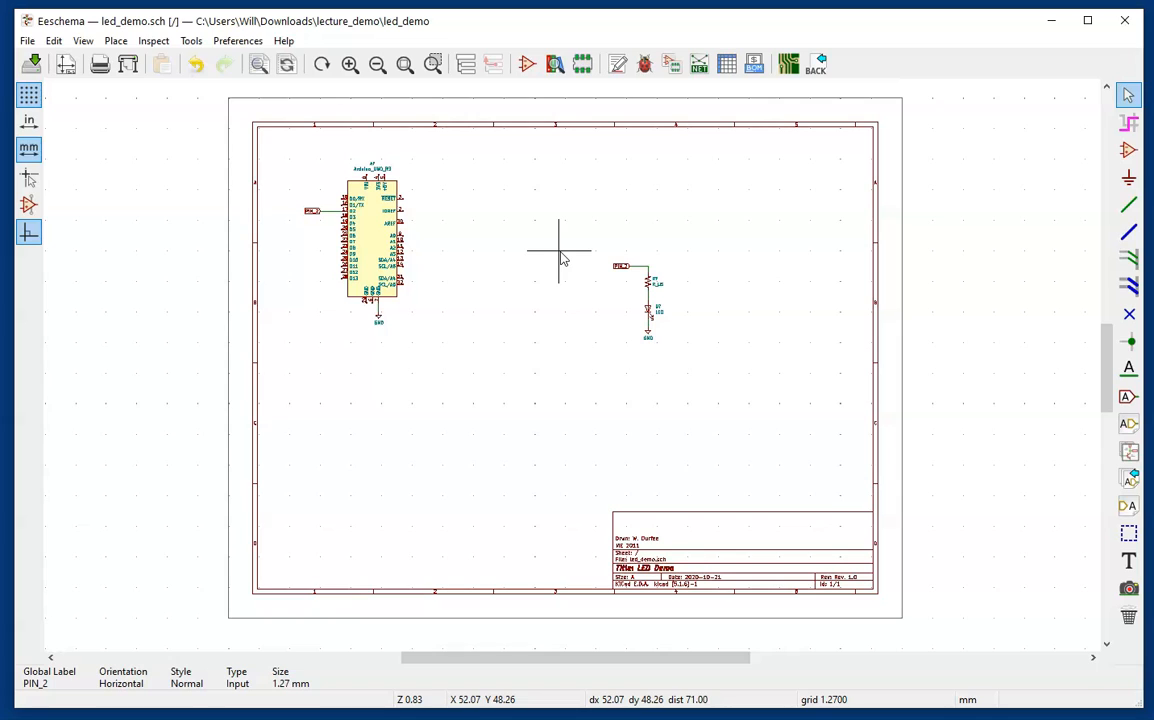
{"action": "left_click", "coordinate": [559, 239]}
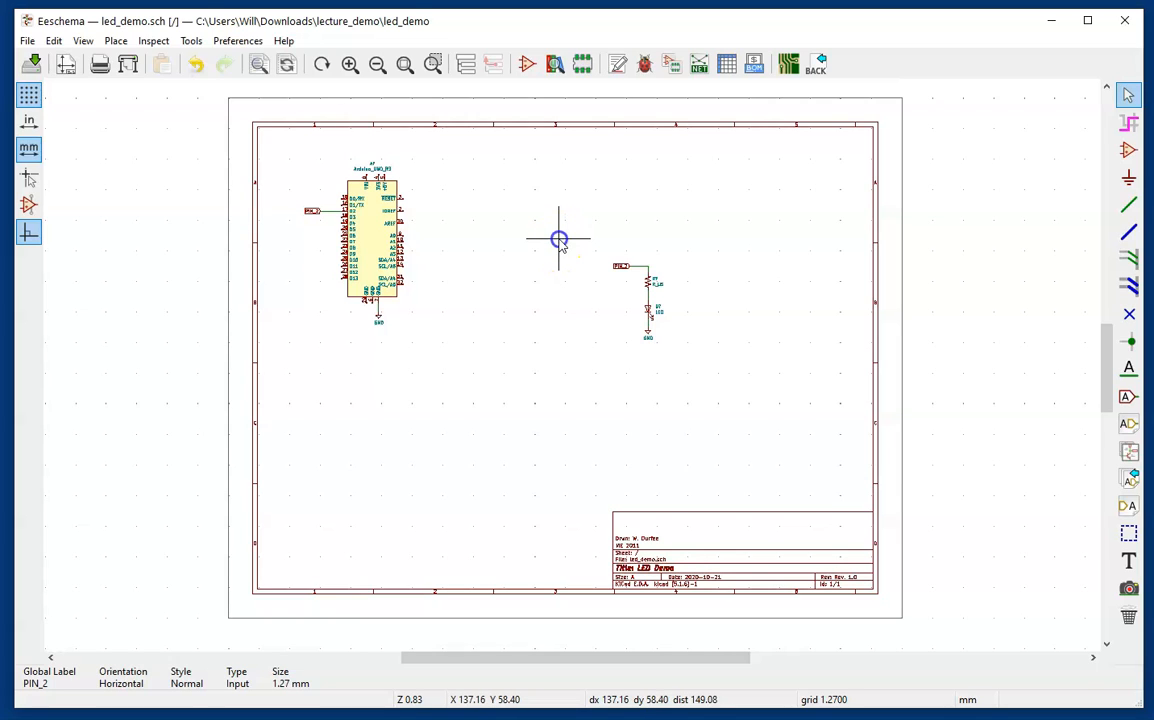
{"action": "left_click_drag", "start_coordinate": [559, 239], "coordinate": [721, 368]}
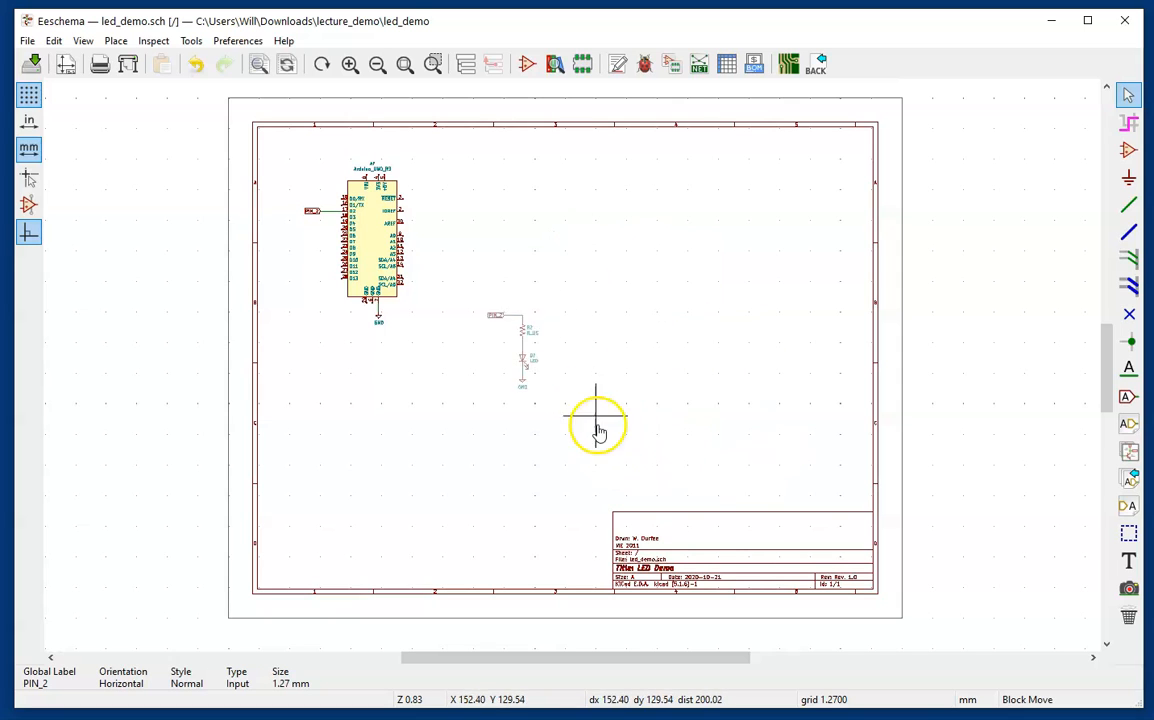
{"action": "left_click", "coordinate": [769, 447]}
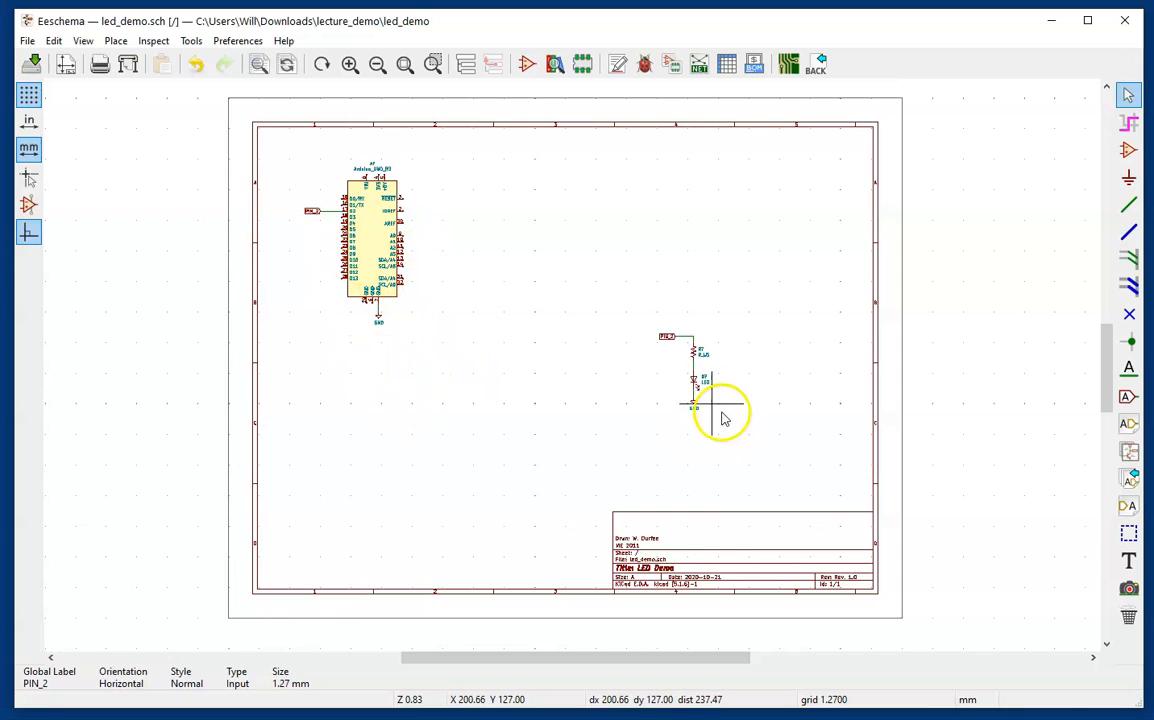
Drag the LED circuit's PIN_2 label one grid step toward the resistor, keeping its wire attached
{"action": "scroll", "coordinate": [703, 392], "scroll_direction": "down", "scroll_amount": 1}
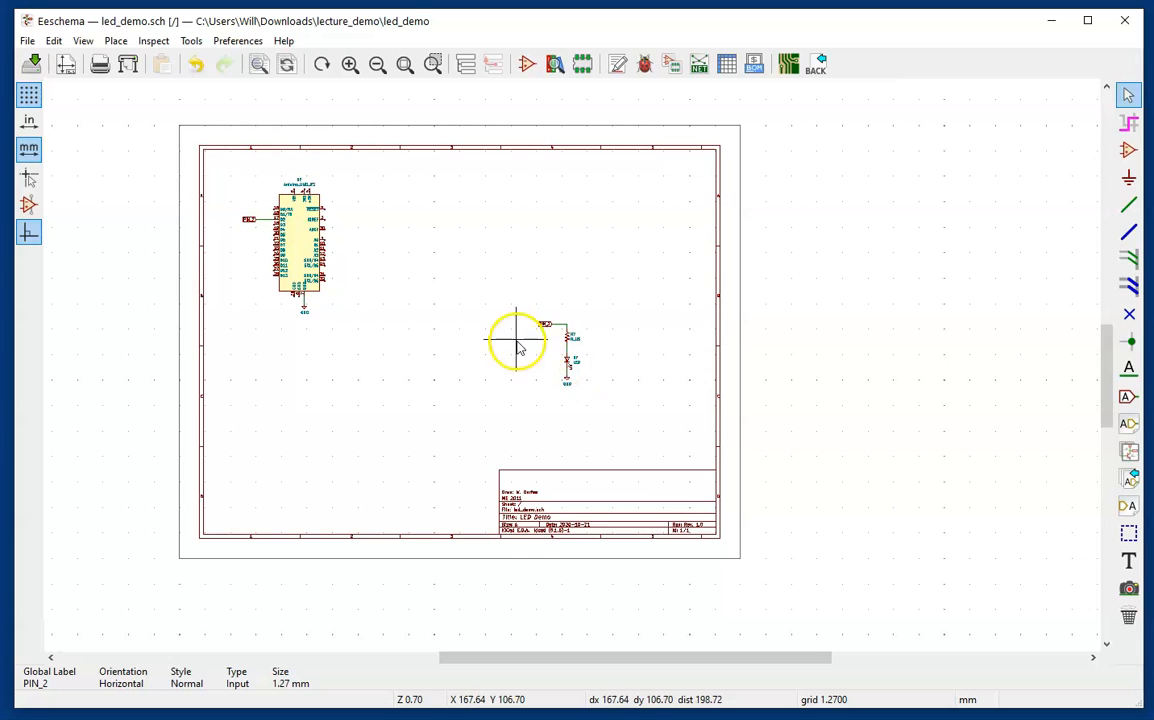
{"action": "scroll", "coordinate": [518, 343], "scroll_direction": "up", "scroll_amount": 1}
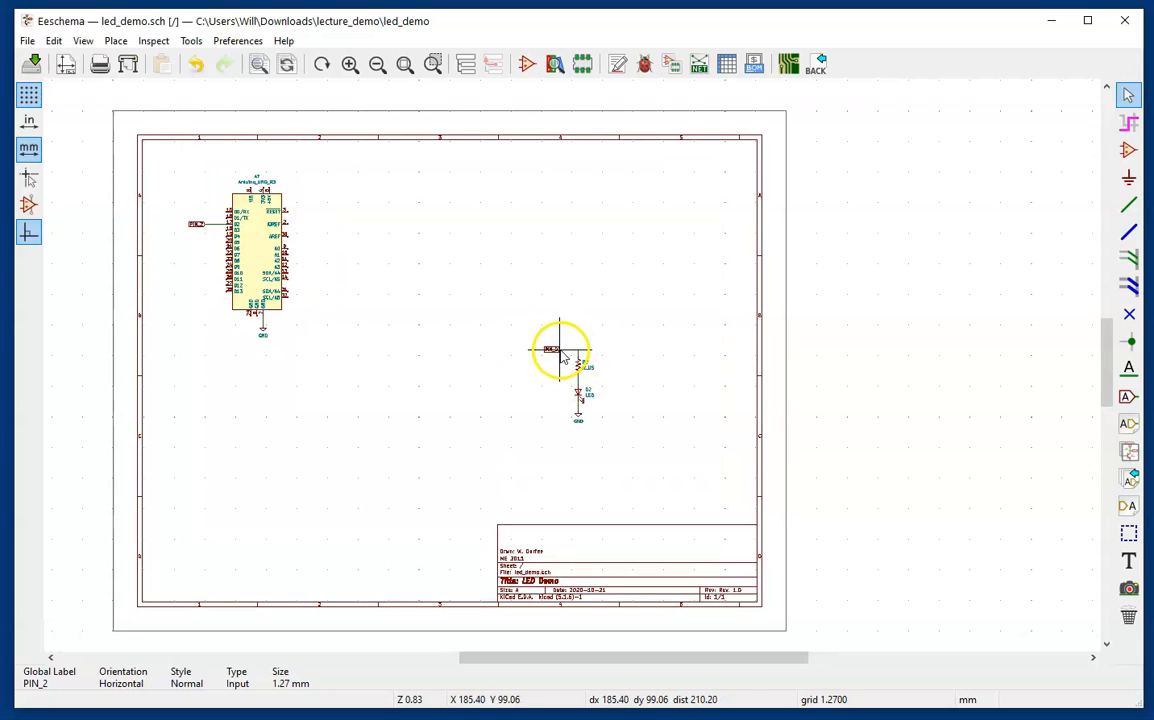
{"action": "scroll", "coordinate": [574, 370], "scroll_direction": "down", "scroll_amount": 2}
{"action": "scroll", "coordinate": [574, 370], "scroll_direction": "up", "scroll_amount": 10}
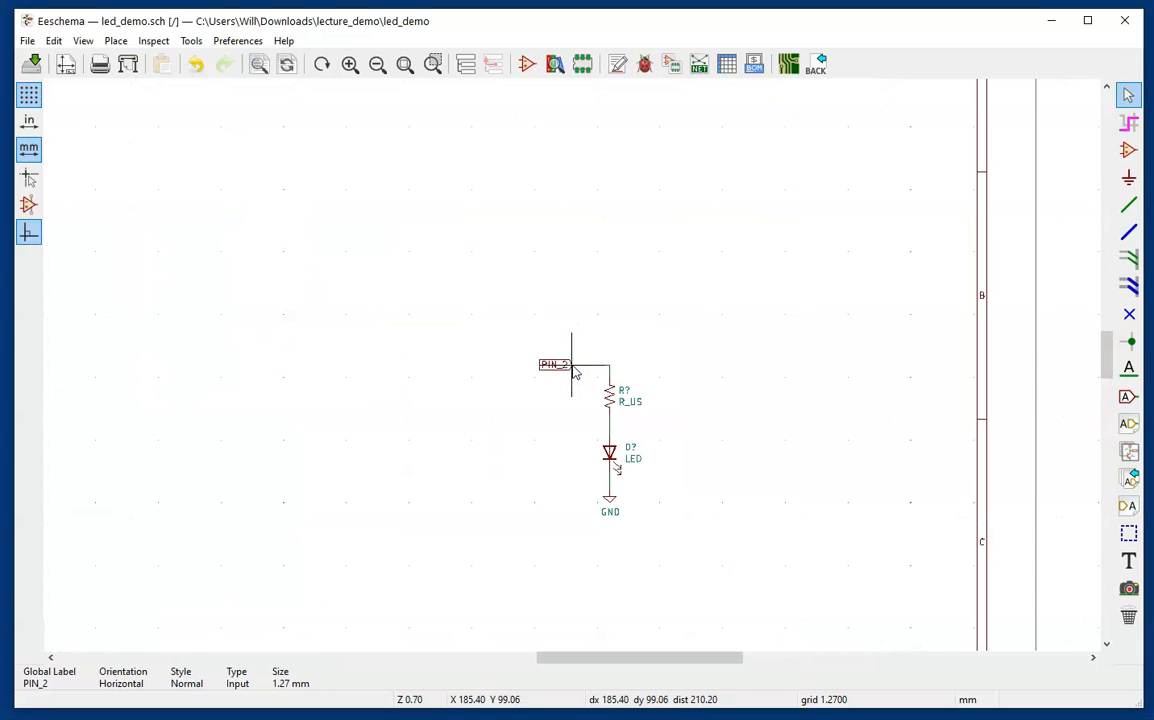
{"action": "scroll", "coordinate": [574, 370], "scroll_direction": "down", "scroll_amount": 2}
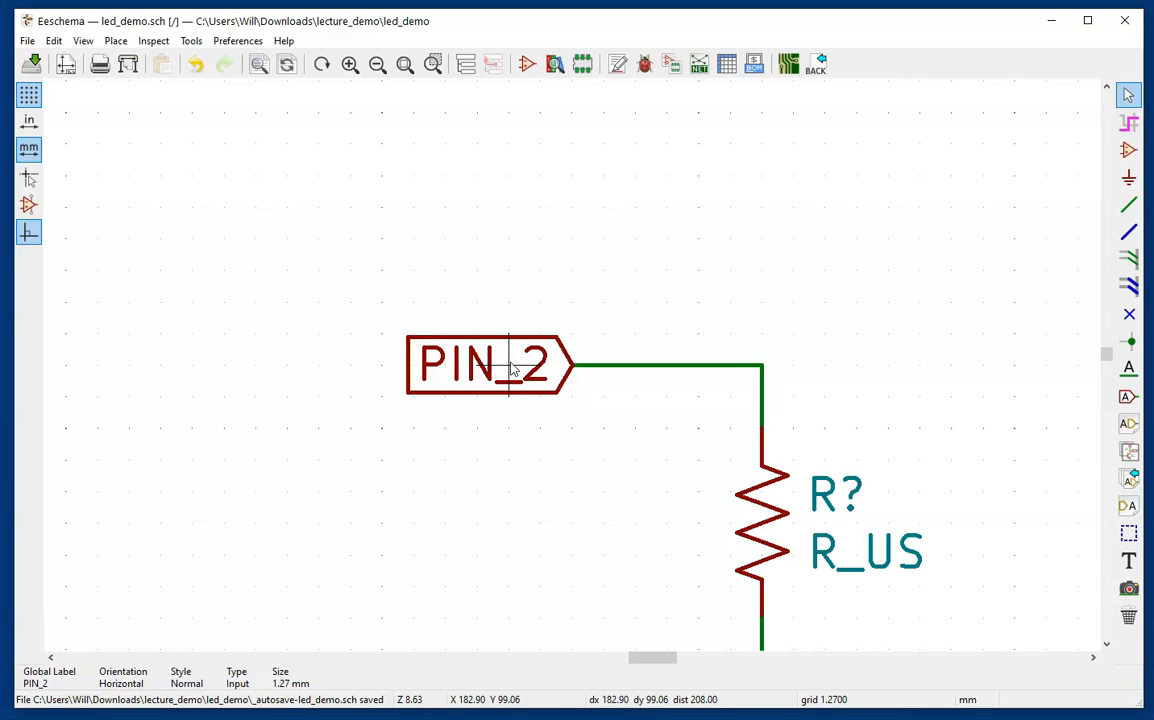
{"action": "left_click", "coordinate": [574, 369]}
{"action": "mouse_move", "coordinate": [574, 369]}
{"action": "left_mouse_down"}
{"action": "mouse_move", "coordinate": [510, 411]}
{"action": "mouse_move", "coordinate": [525, 335]}
{"action": "mouse_move", "coordinate": [537, 430]}
{"action": "mouse_move", "coordinate": [474, 363]}
{"action": "mouse_move", "coordinate": [515, 363]}
{"action": "mouse_move", "coordinate": [448, 392]}
{"action": "mouse_move", "coordinate": [479, 395]}
{"action": "mouse_move", "coordinate": [492, 376]}
{"action": "mouse_move", "coordinate": [556, 366]}
{"action": "mouse_move", "coordinate": [568, 374]}
{"action": "left_mouse_up"}
{"action": "left_click_drag", "start_coordinate": [515, 374], "coordinate": [543, 369]}
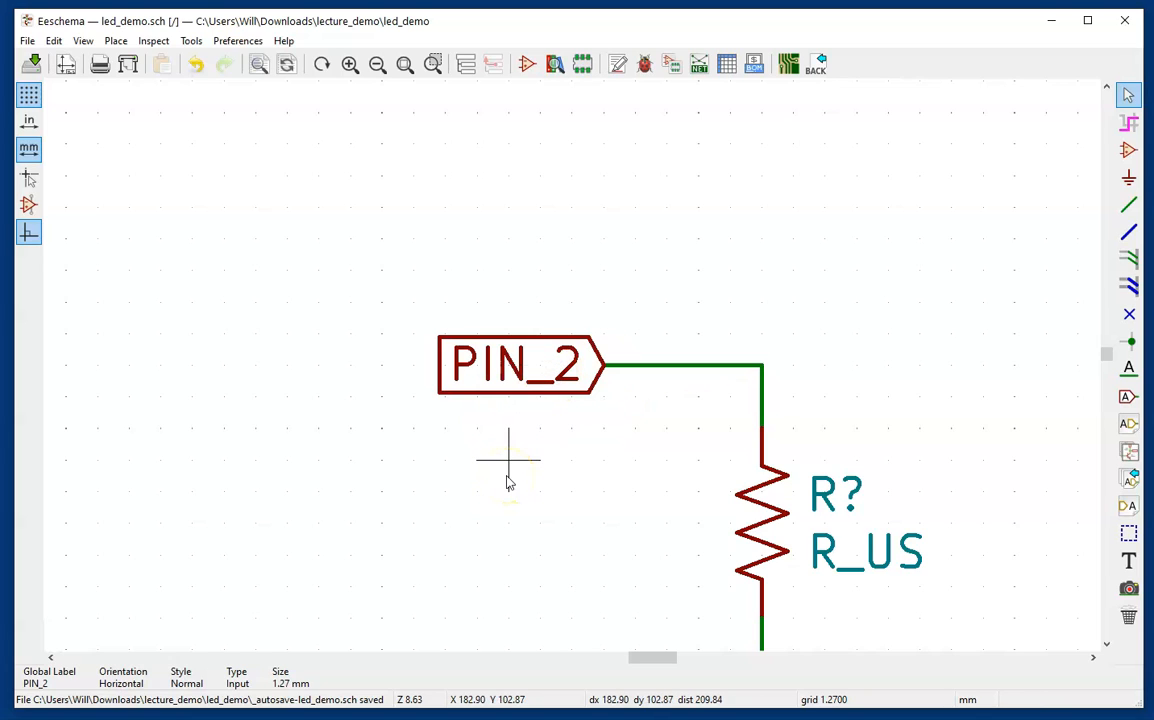
Fit the whole sheet in view and save the schematic
{"action": "key", "text": "Home"}
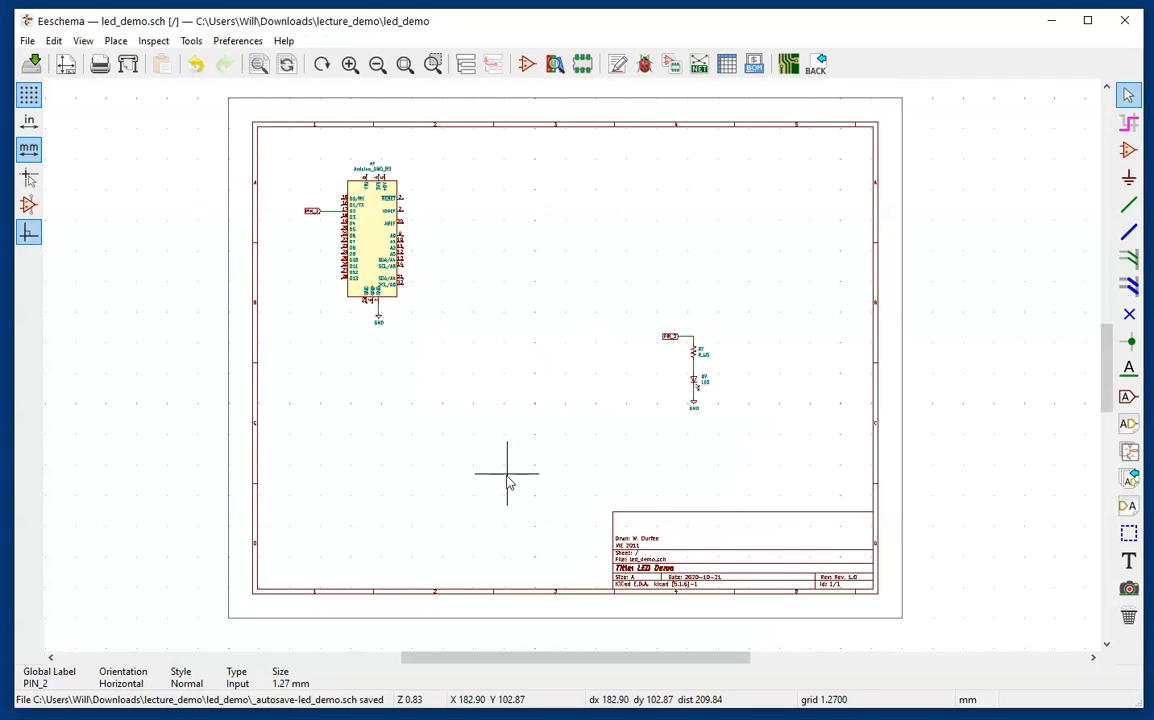
{"action": "left_click", "coordinate": [30, 41]}
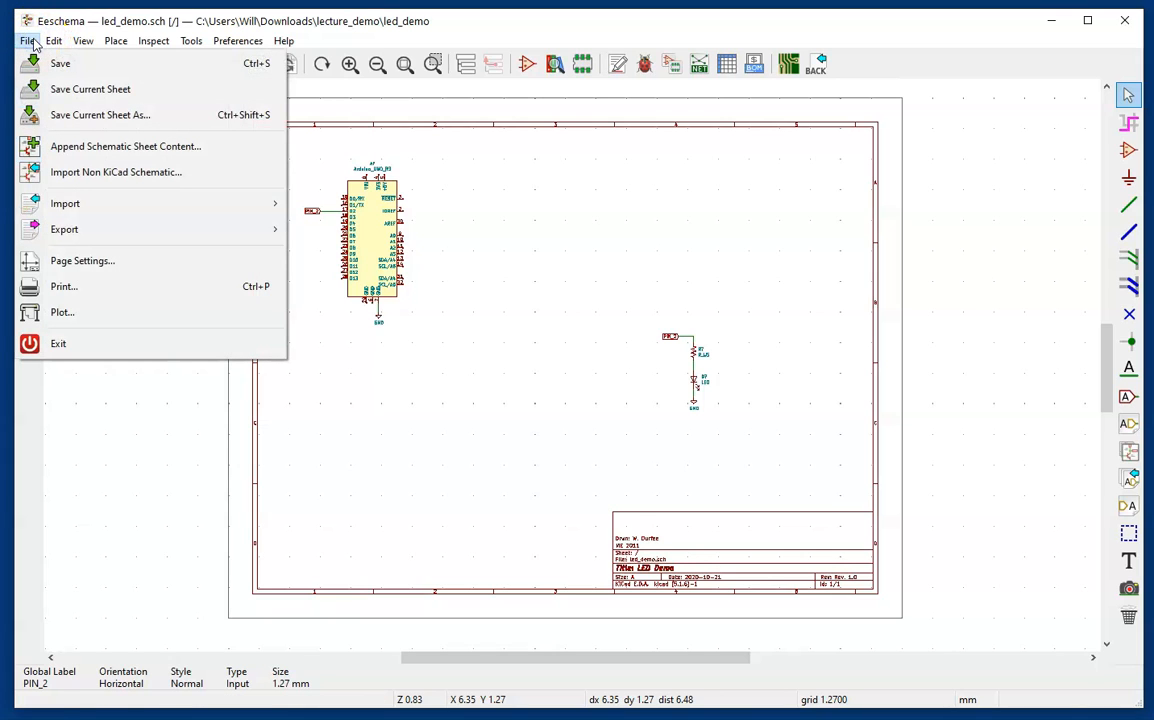
{"action": "left_click", "coordinate": [40, 63]}
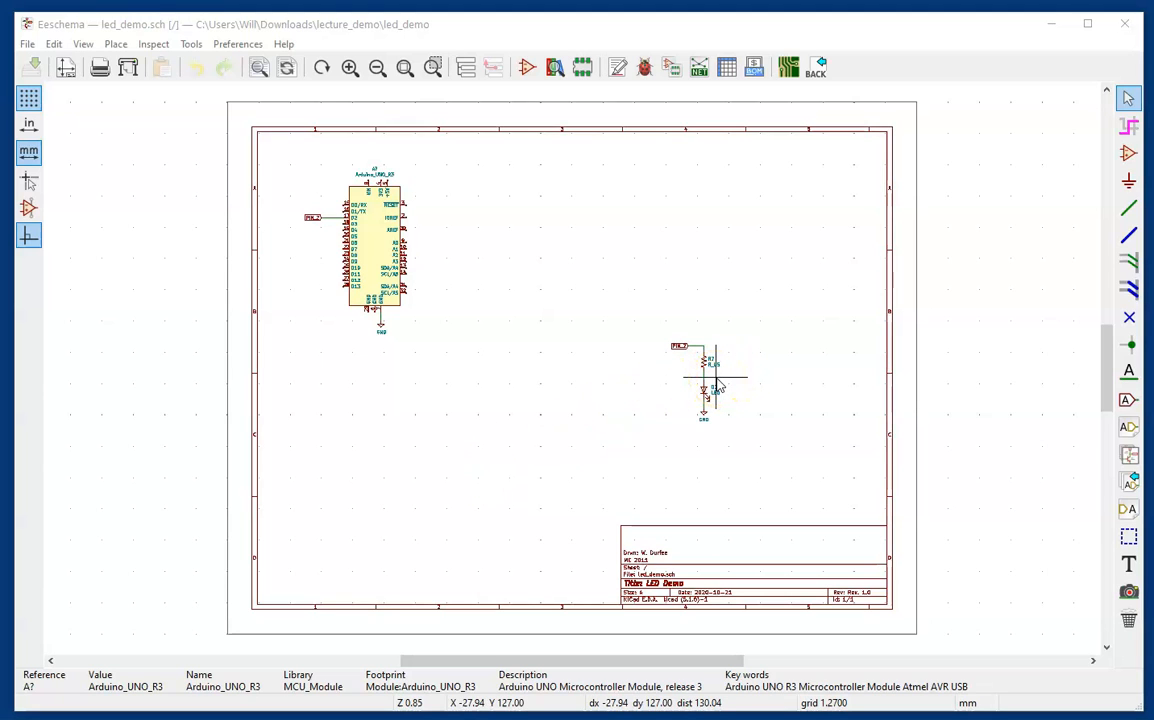
Set the value of the resistor in the LED circuit to 330
{"action": "scroll", "coordinate": [716, 377], "scroll_direction": "down", "scroll_amount": 1}
{"action": "scroll", "coordinate": [556, 368], "scroll_direction": "up", "scroll_amount": 4}
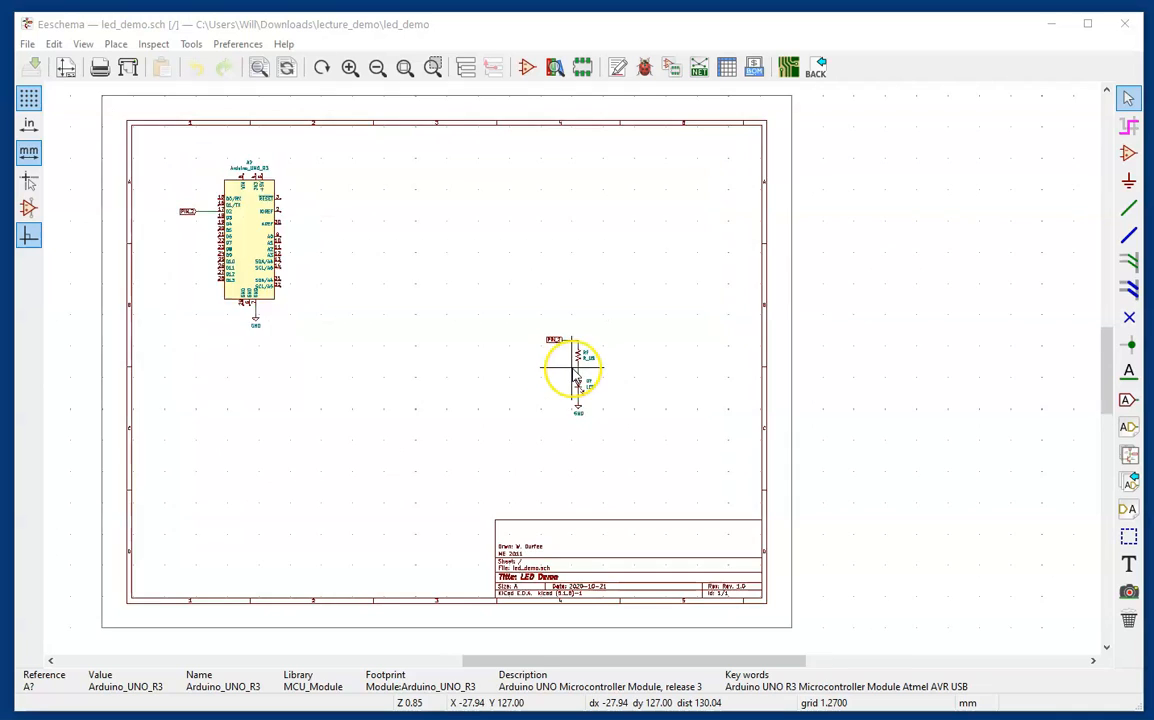
{"action": "scroll", "coordinate": [573, 373], "scroll_direction": "up", "scroll_amount": 5}
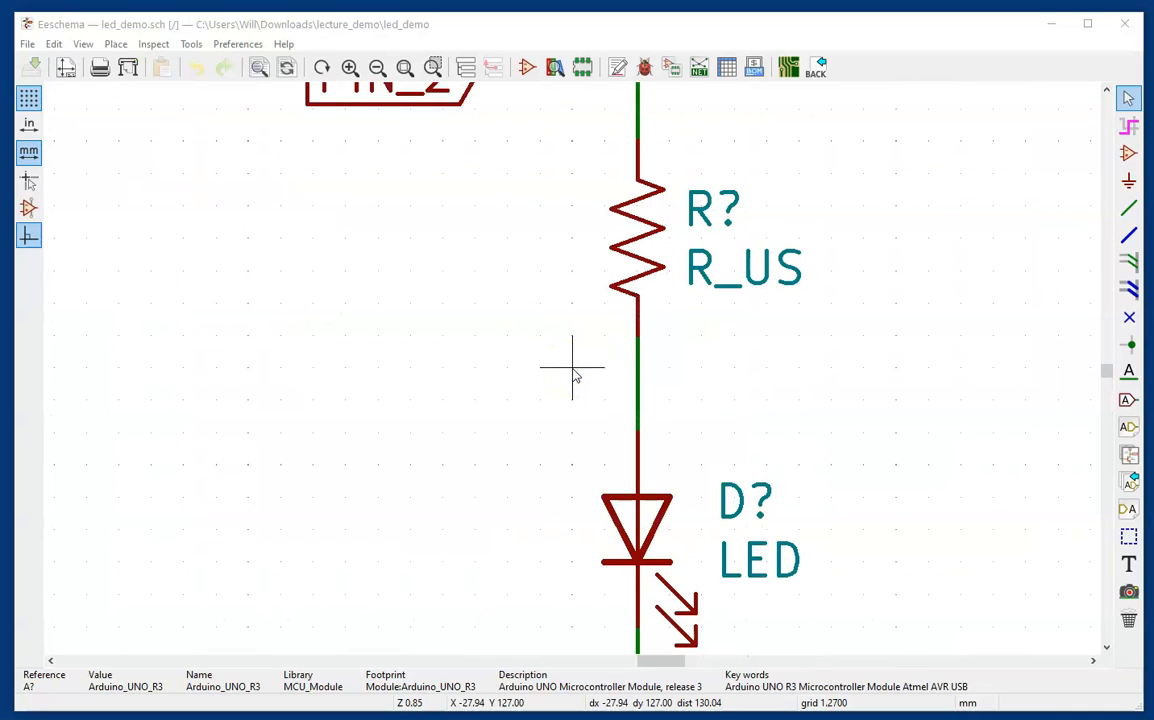
{"action": "scroll", "coordinate": [573, 373], "scroll_direction": "down", "scroll_amount": 1}
{"action": "scroll", "coordinate": [573, 373], "scroll_direction": "down", "scroll_amount": 1}
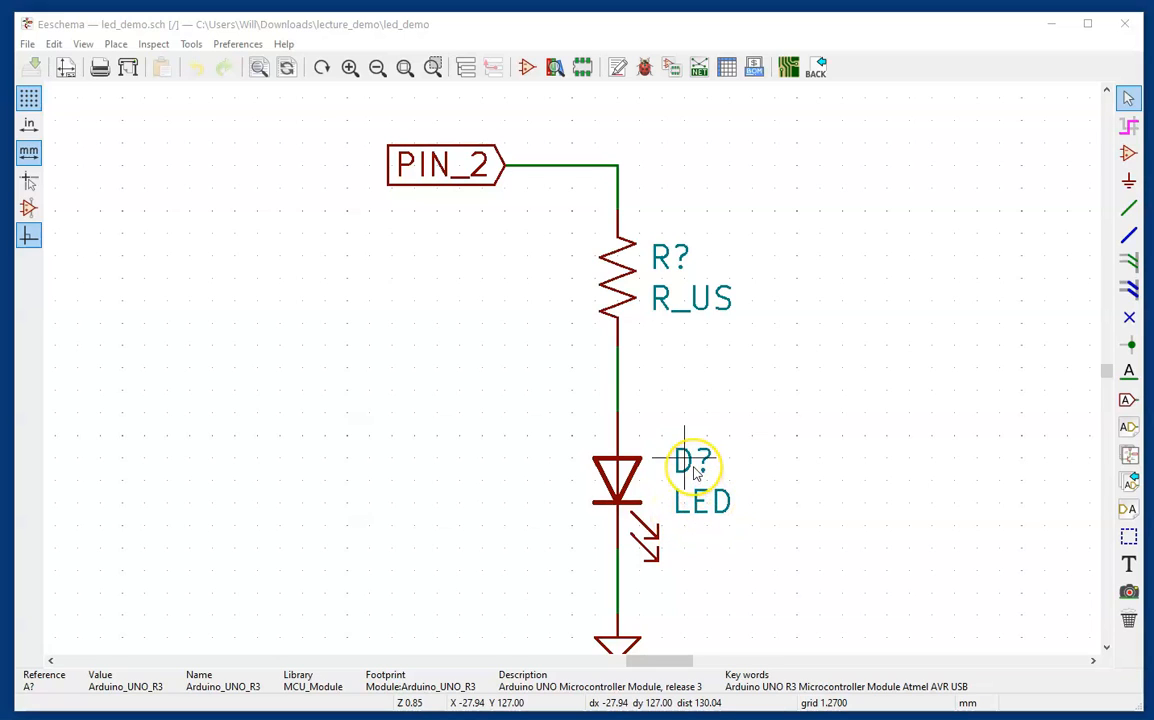
{"action": "double_click", "coordinate": [688, 308]}
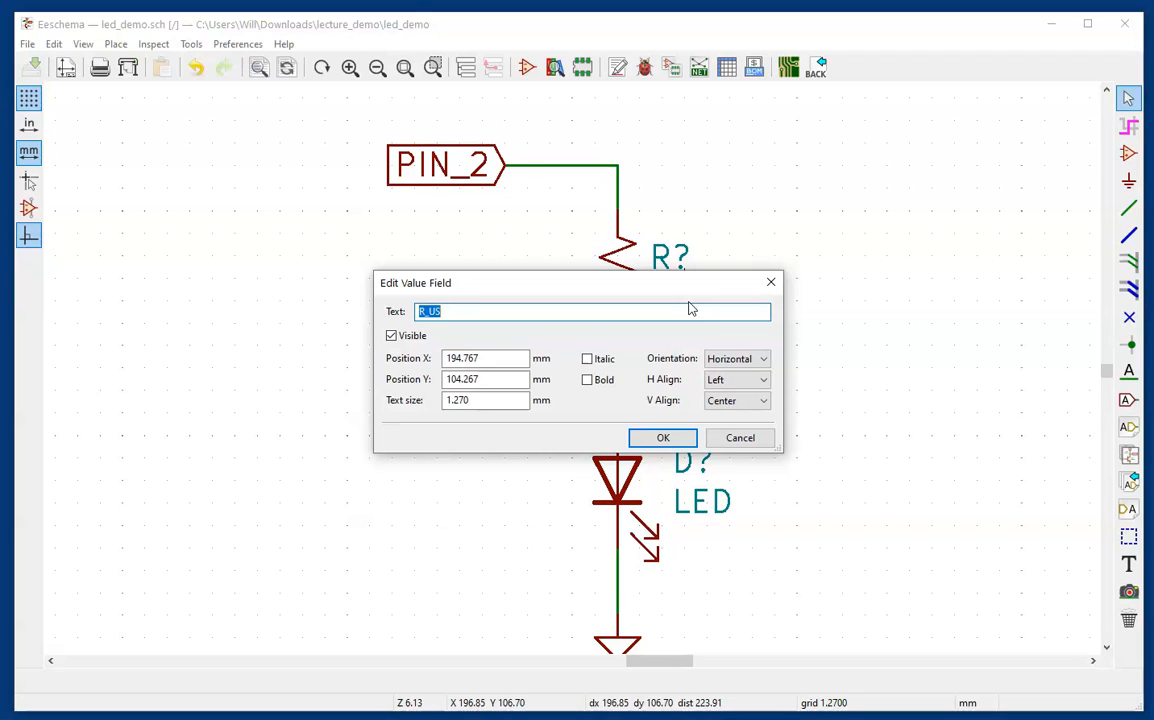
{"action": "type", "text": "330"}
{"action": "left_click", "coordinate": [661, 437]}
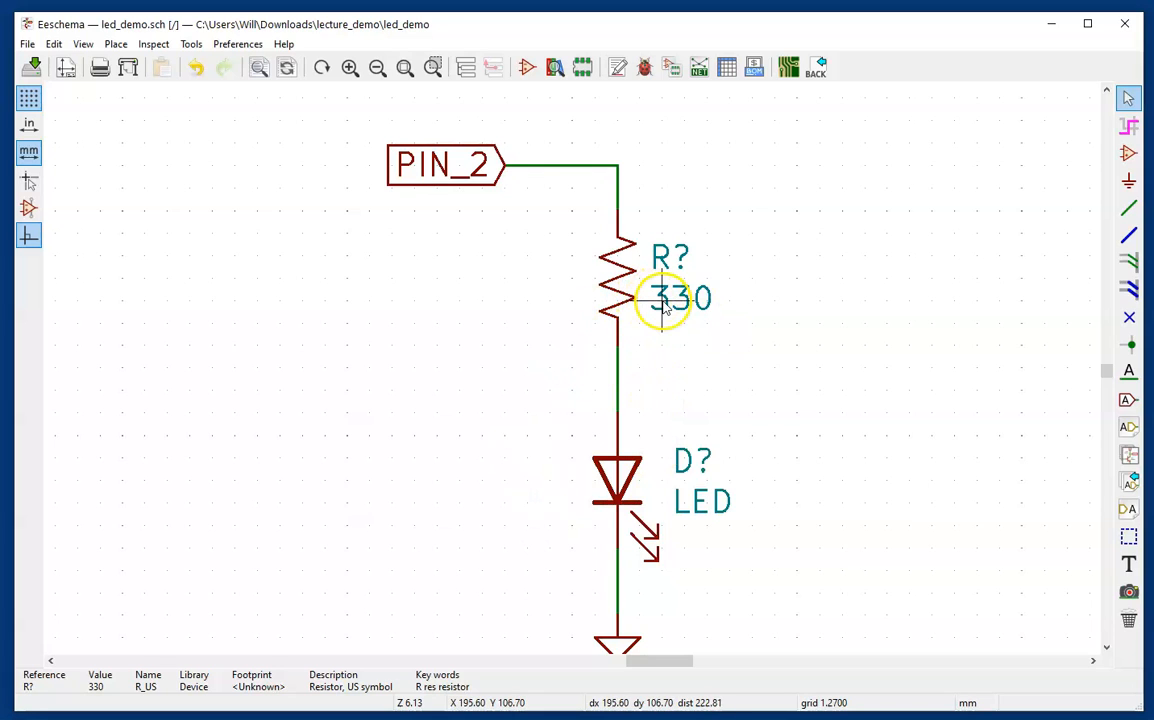
Annotate all symbols on the entire schematic, resetting existing annotations and sorting components by X position
{"action": "left_click", "coordinate": [618, 68]}
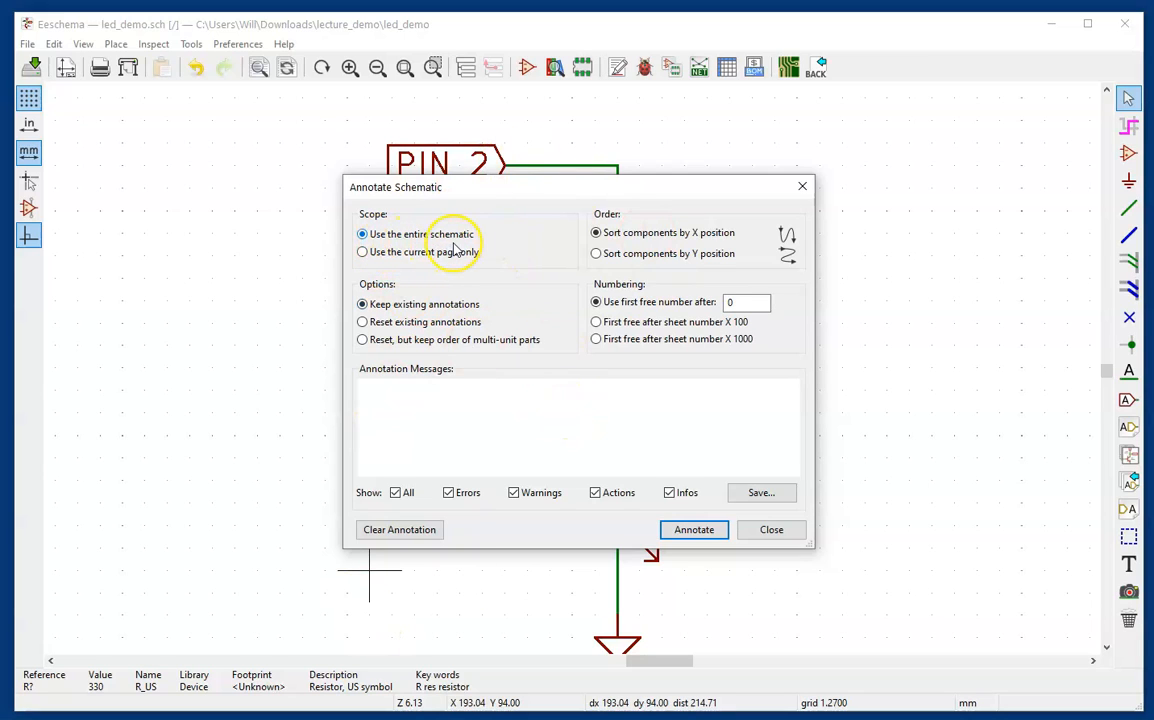
{"action": "left_click", "coordinate": [363, 323]}
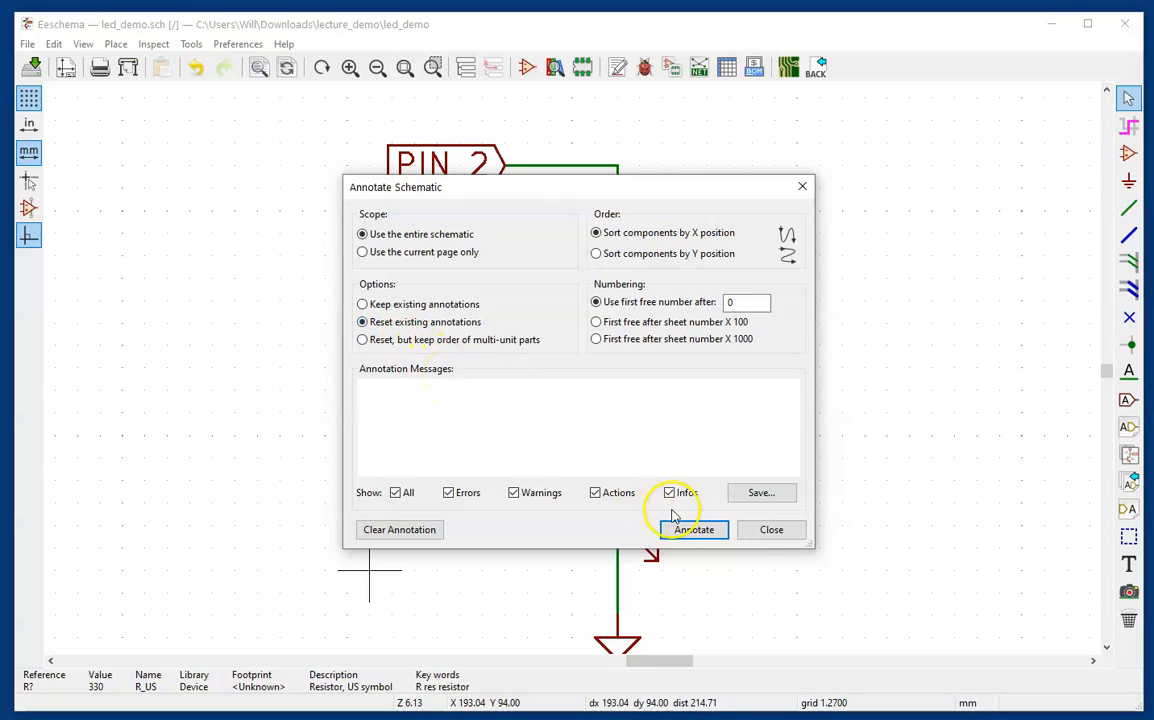
{"action": "left_click", "coordinate": [694, 535]}
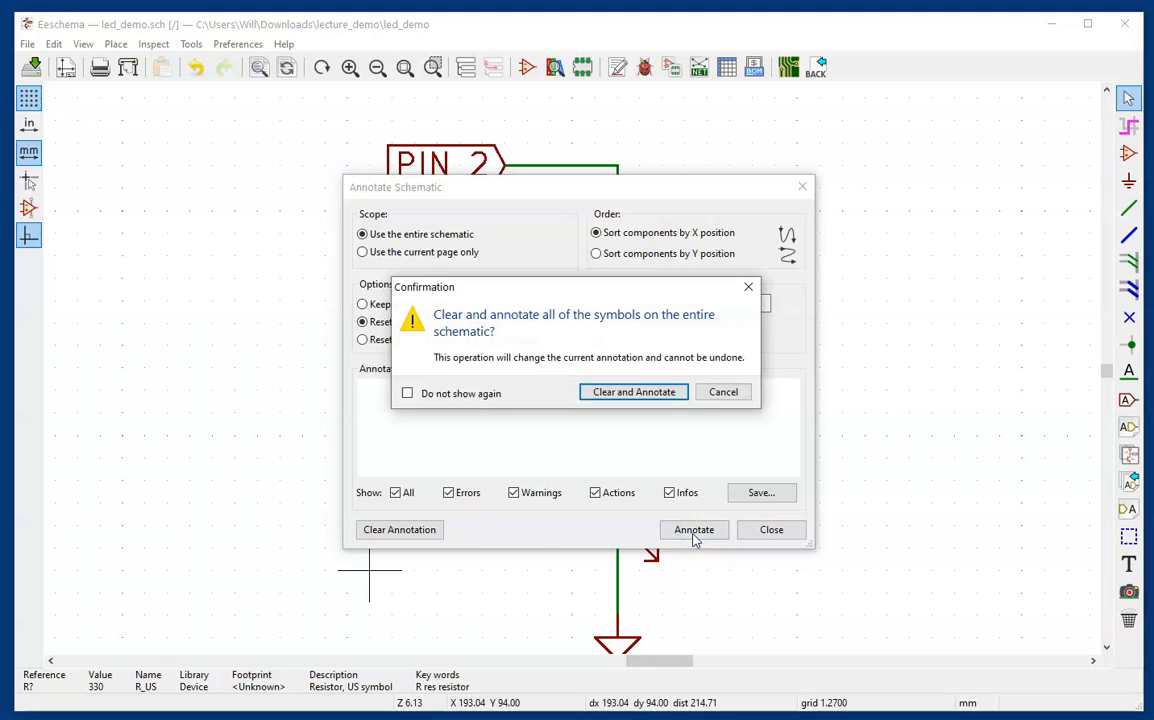
{"action": "left_click", "coordinate": [640, 392]}
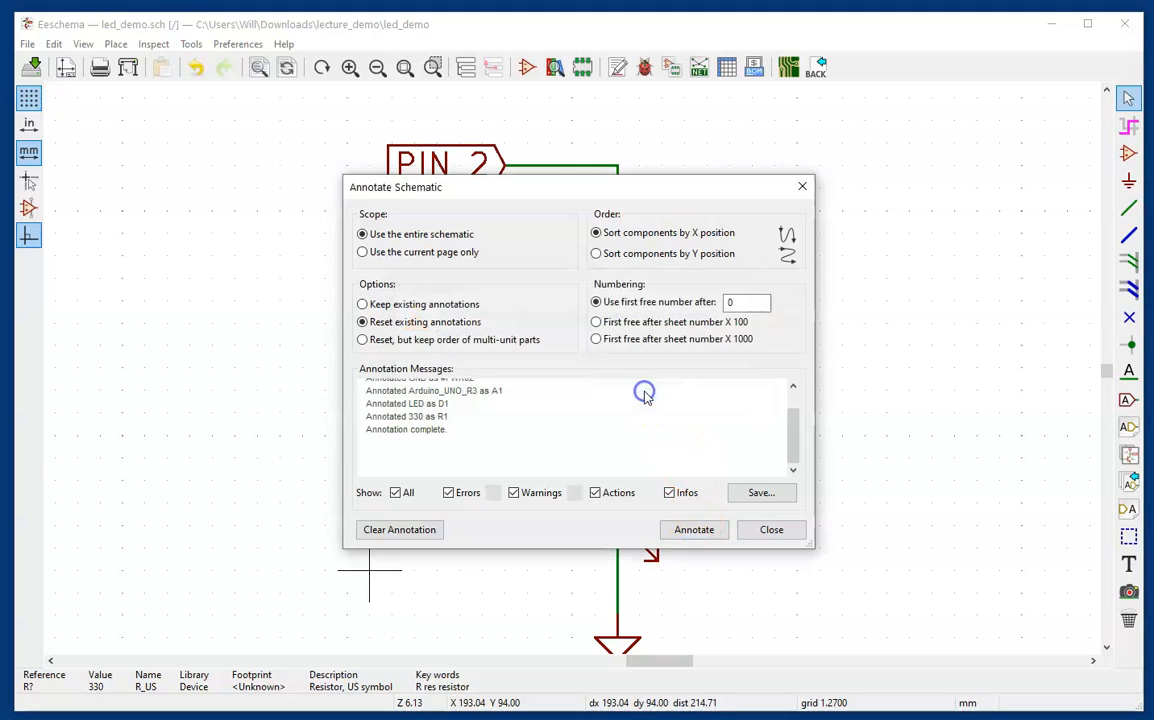
{"action": "left_click", "coordinate": [765, 532]}
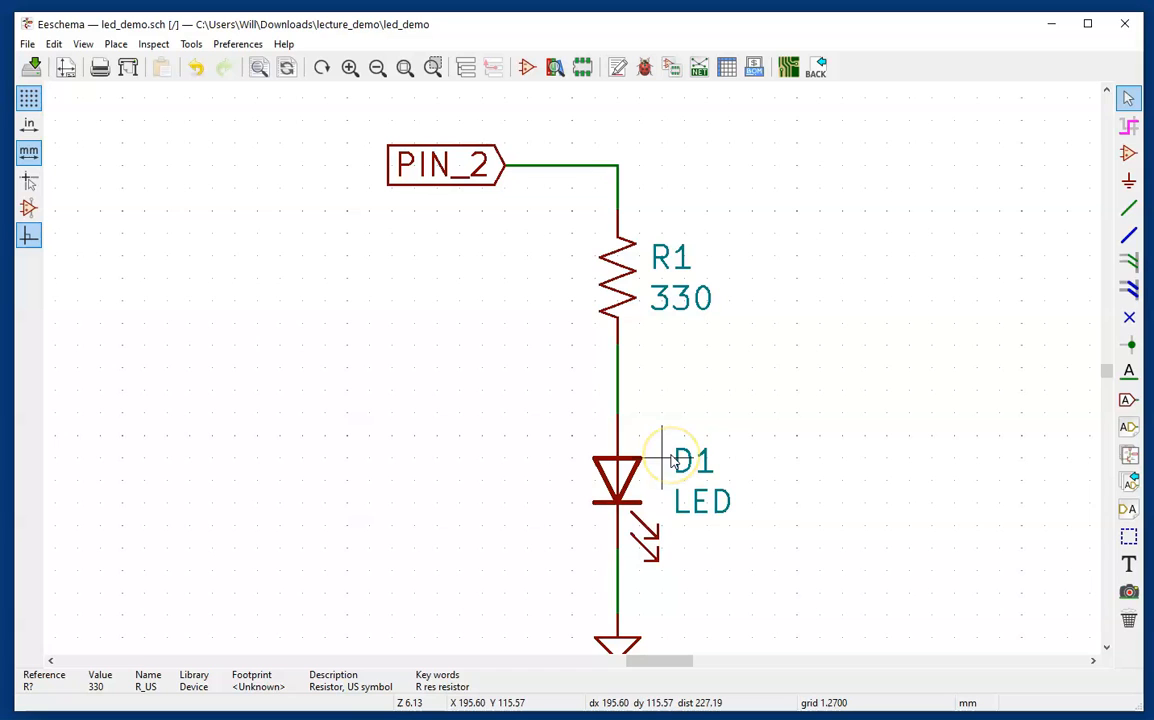
Check the Arduino's new reference designator, and save the annotated schematic with the whole sheet in view
{"action": "scroll", "coordinate": [572, 373], "scroll_direction": "down", "scroll_amount": 9}
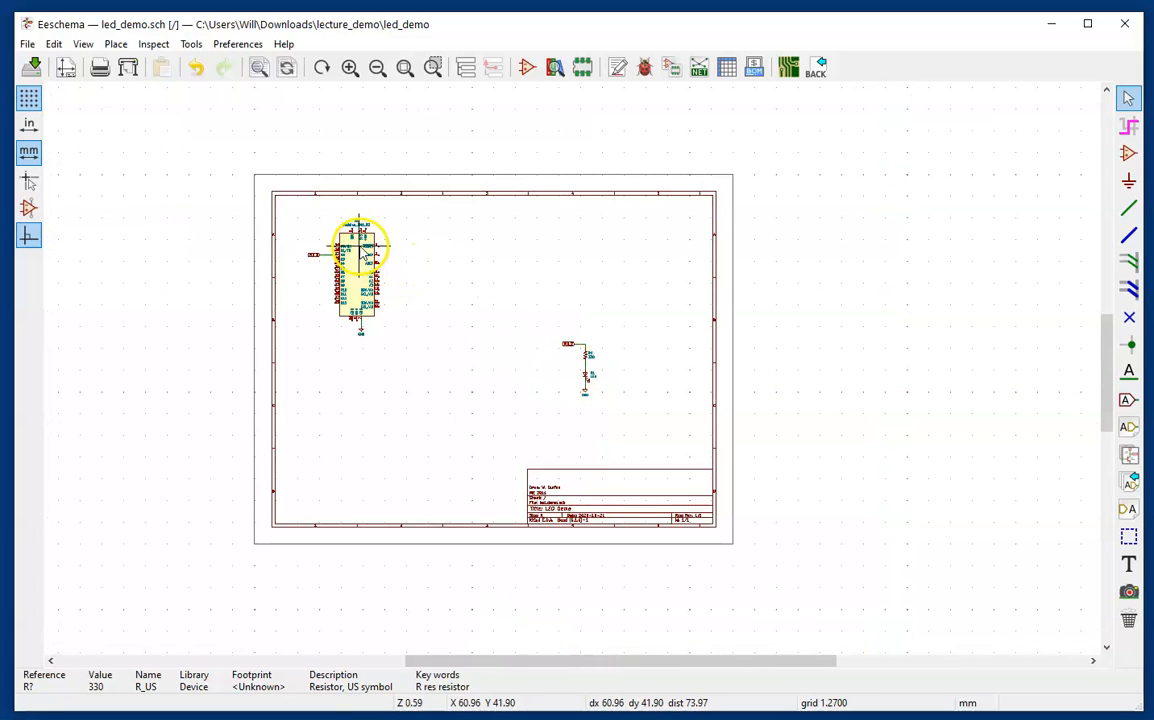
{"action": "scroll", "coordinate": [361, 245], "scroll_direction": "up", "scroll_amount": 1}
{"action": "scroll", "coordinate": [577, 377], "scroll_direction": "up", "scroll_amount": 10}
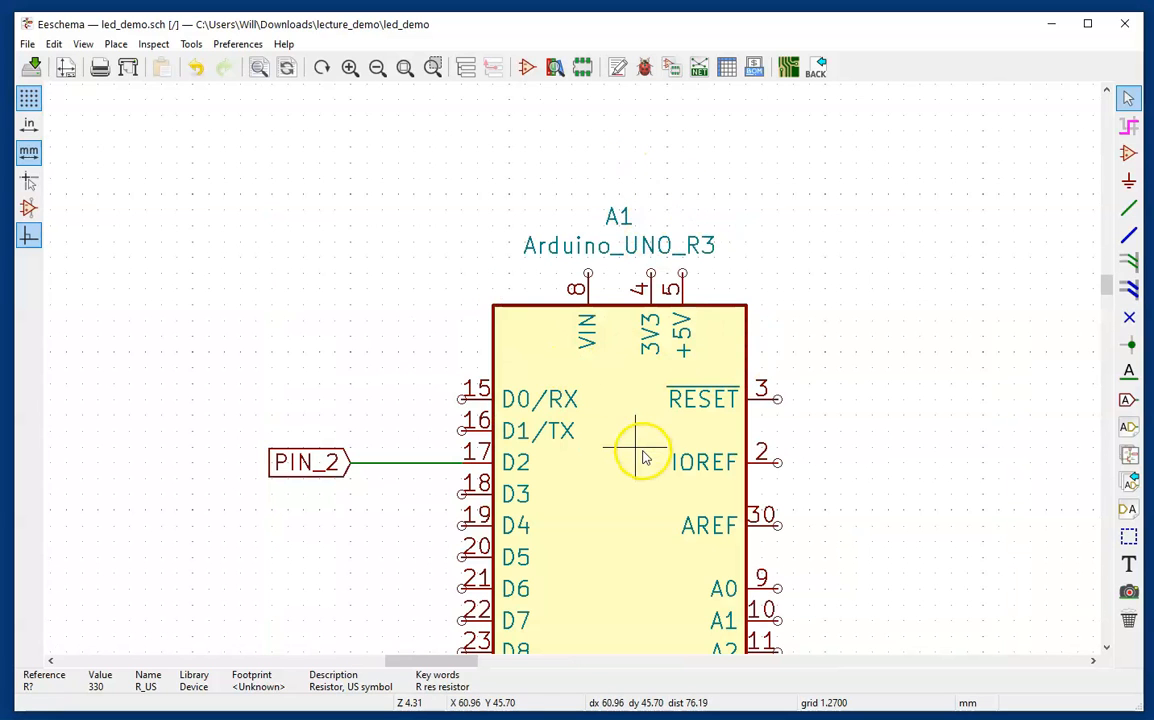
{"action": "scroll", "coordinate": [575, 375], "scroll_direction": "down", "scroll_amount": 1}
{"action": "scroll", "coordinate": [575, 375], "scroll_direction": "down", "scroll_amount": 8}
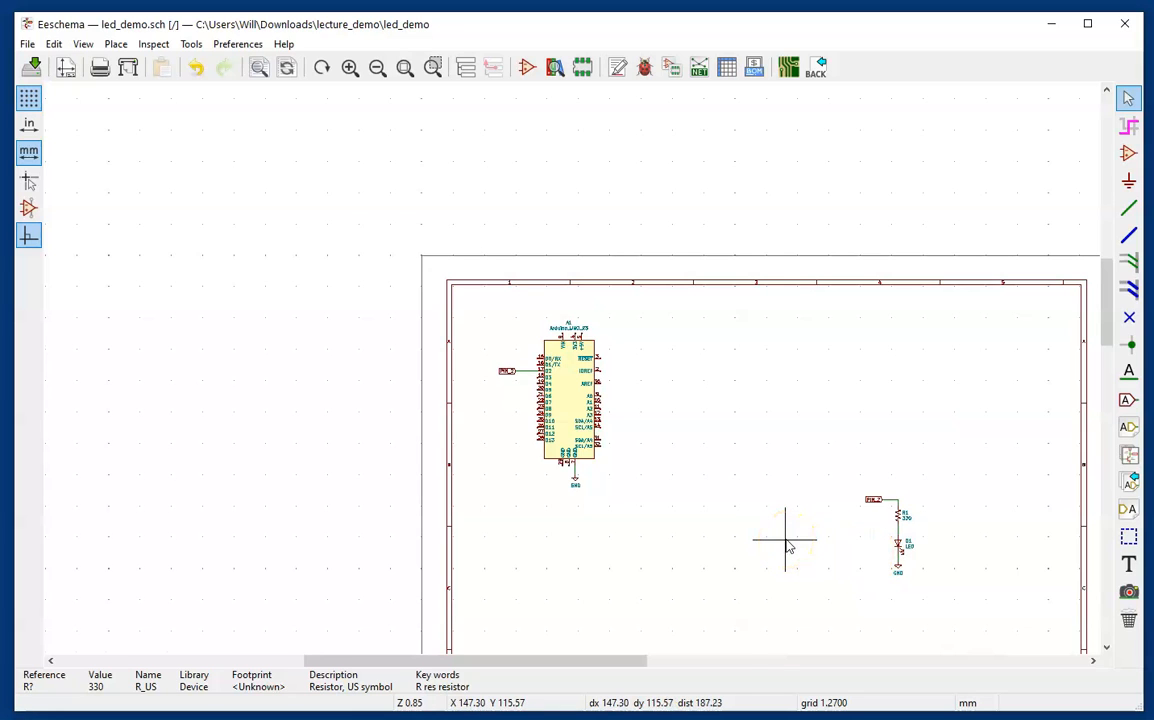
{"action": "key", "text": "Home"}
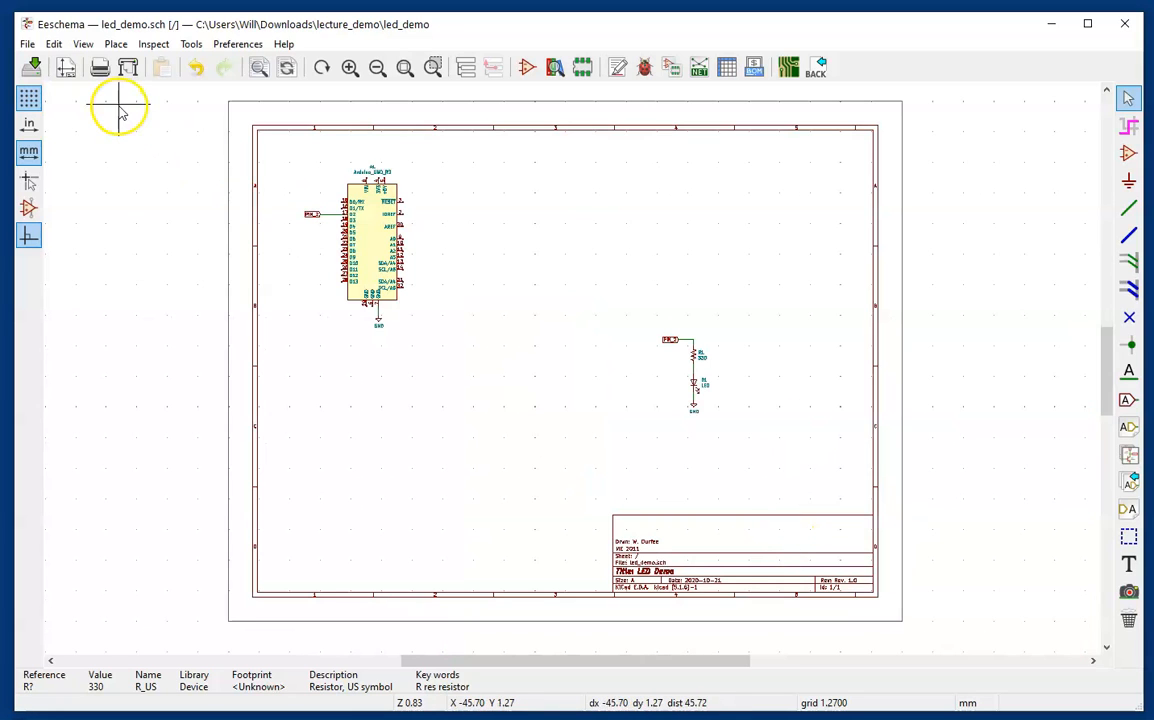
{"action": "left_click", "coordinate": [30, 43]}
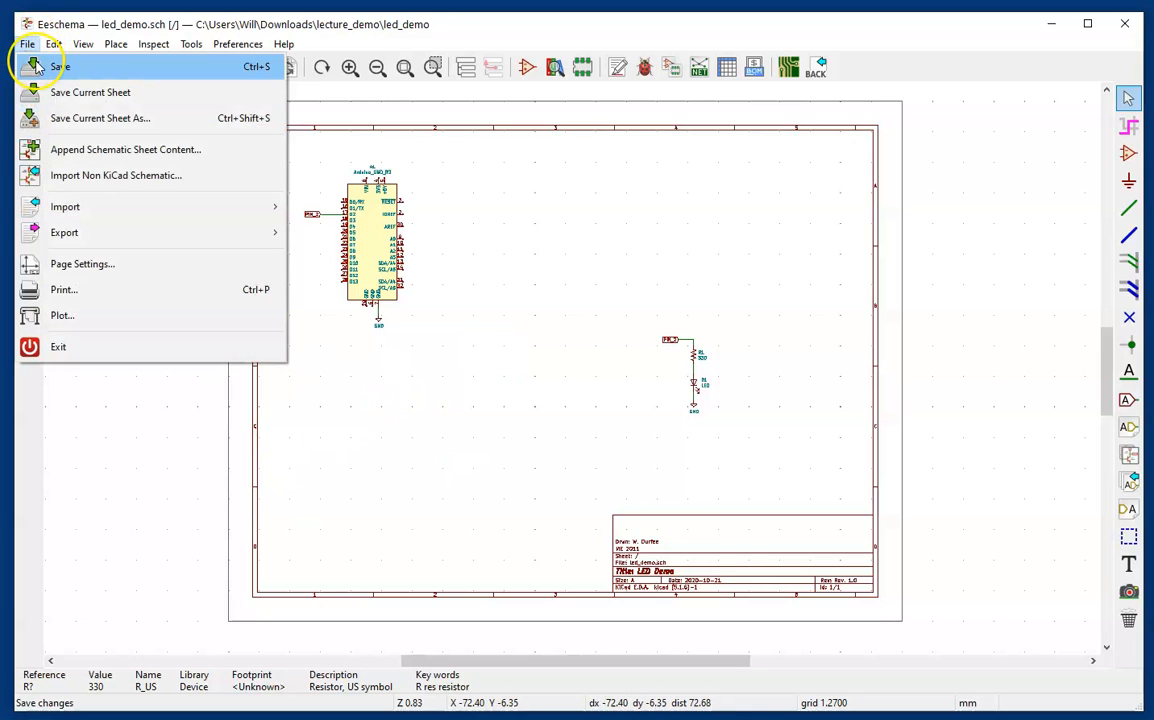
{"action": "left_click", "coordinate": [36, 66]}
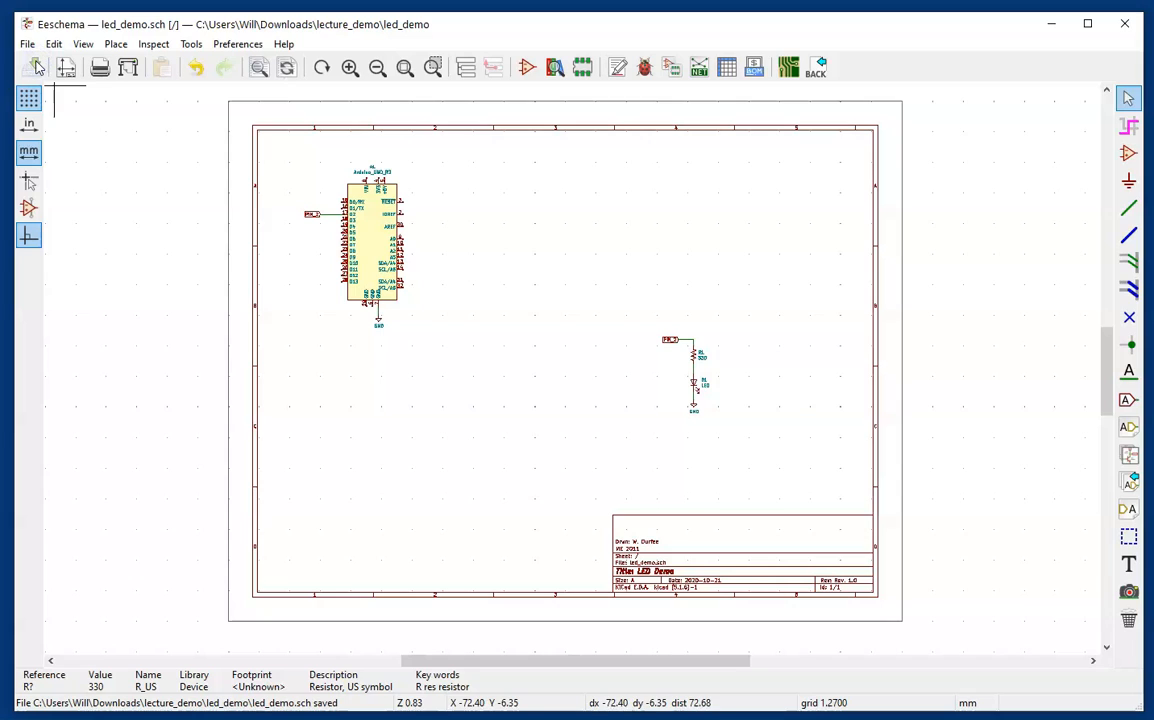
{"action": "left_click", "coordinate": [152, 556]}
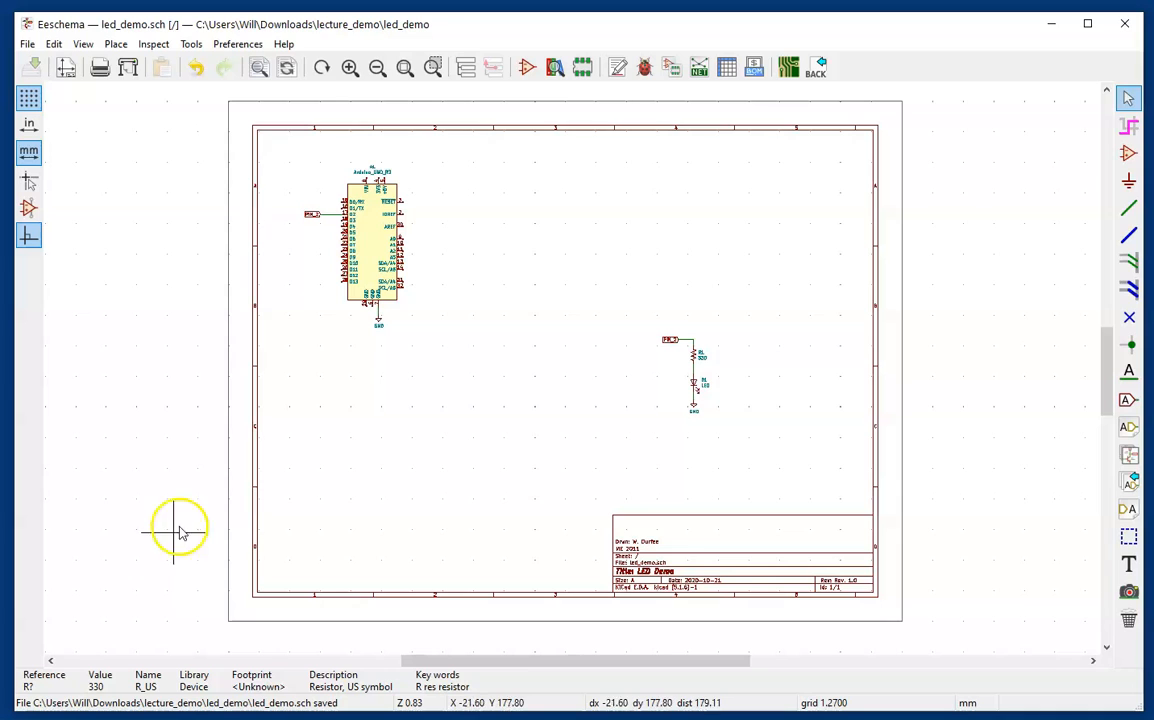
Plot all schematic pages to PDF in black and white at schematic size, including the border and title block
{"action": "left_click", "coordinate": [127, 68]}
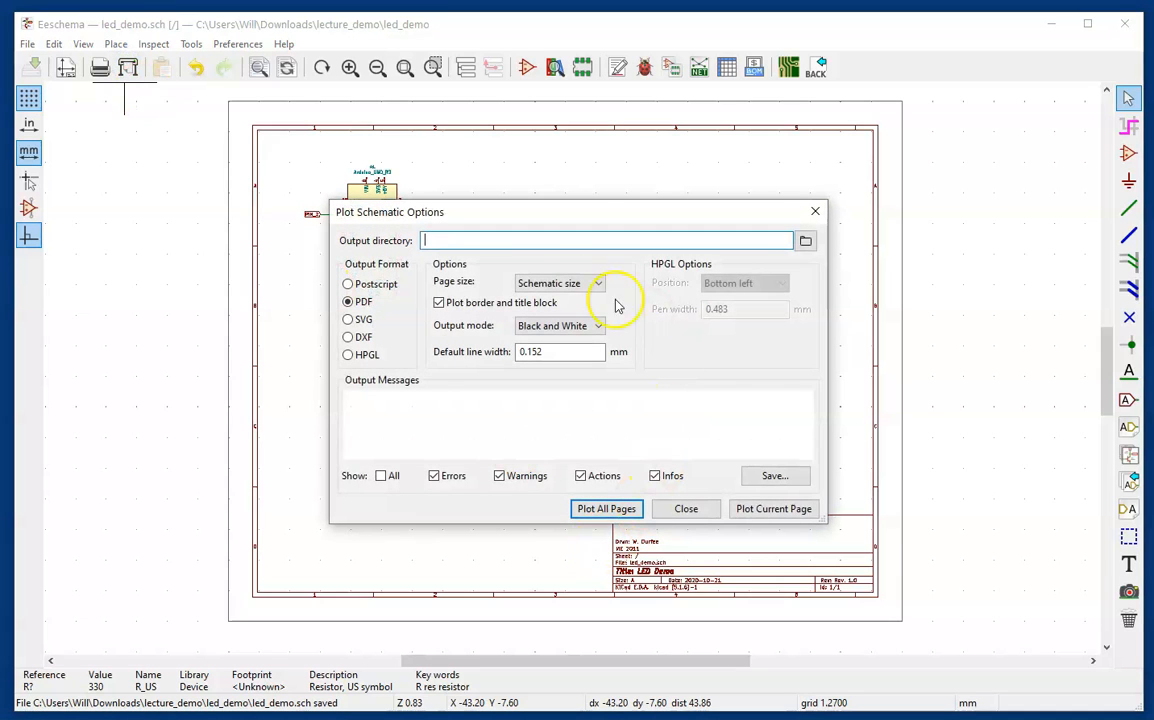
{"action": "left_click", "coordinate": [620, 509]}
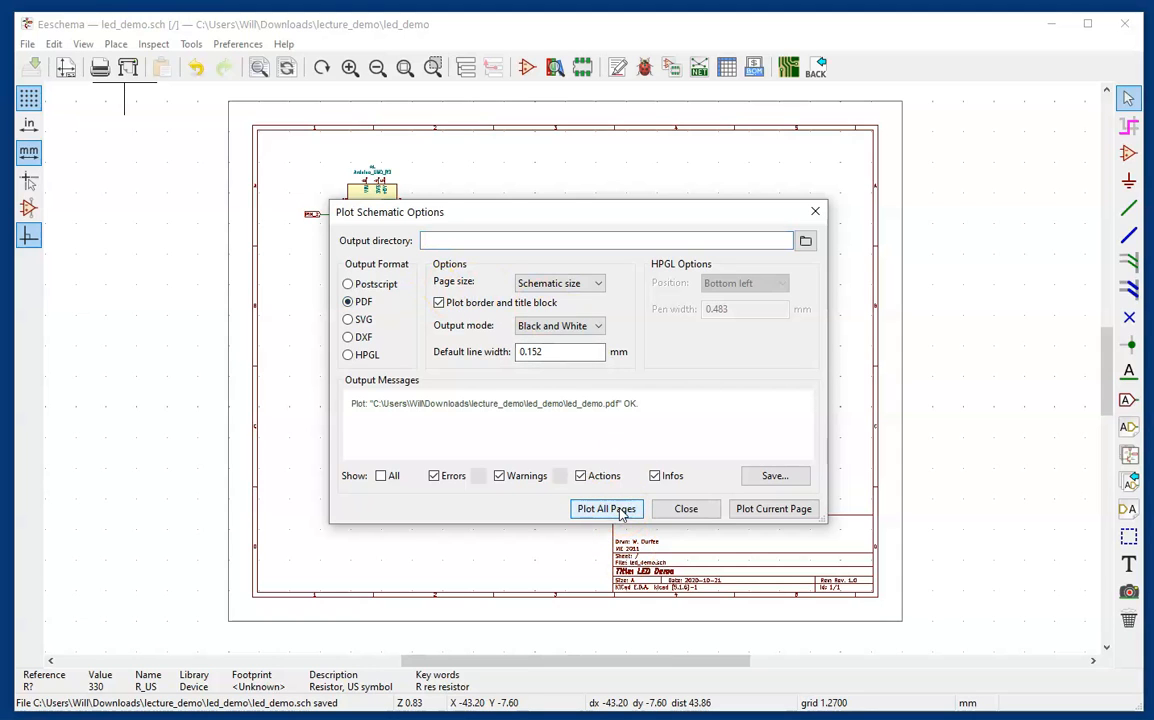
{"action": "left_click", "coordinate": [688, 509]}
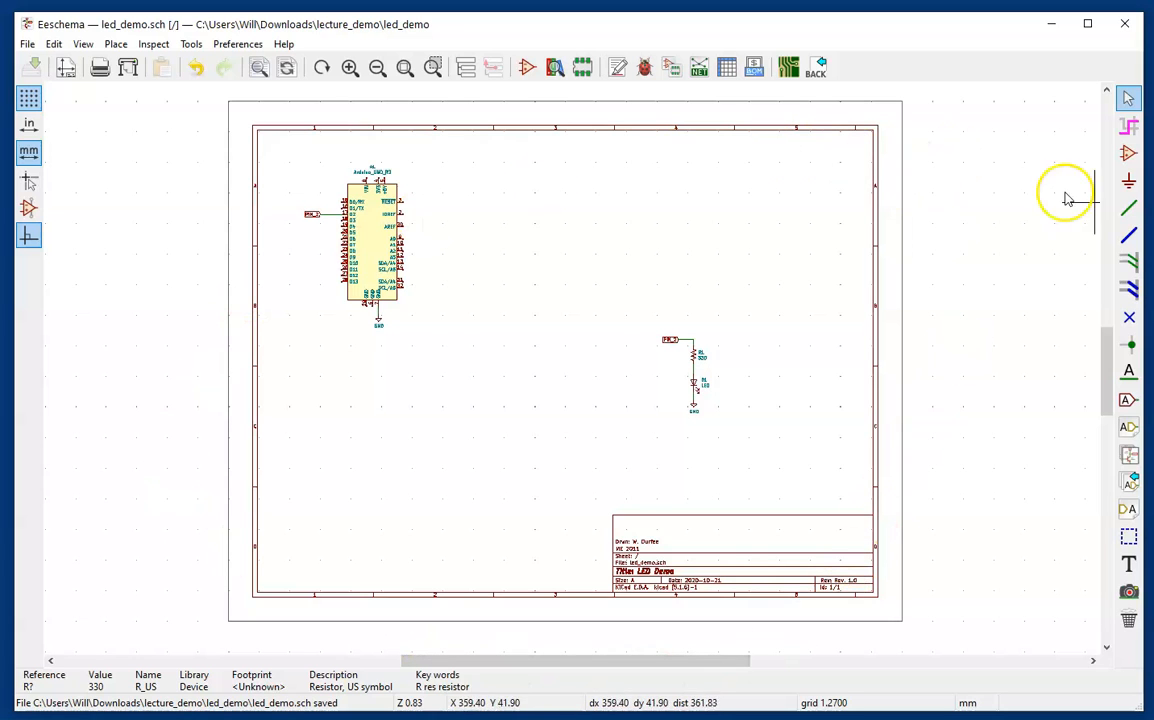
Switch to the schematic PDF in Foxit and snip a screenshot of the LED circuit from the PIN_2 label down to GND
{"action": "scroll", "coordinate": [762, 406], "scroll_direction": "down", "scroll_amount": 1}
{"action": "scroll", "coordinate": [574, 375], "scroll_direction": "up", "scroll_amount": 4}
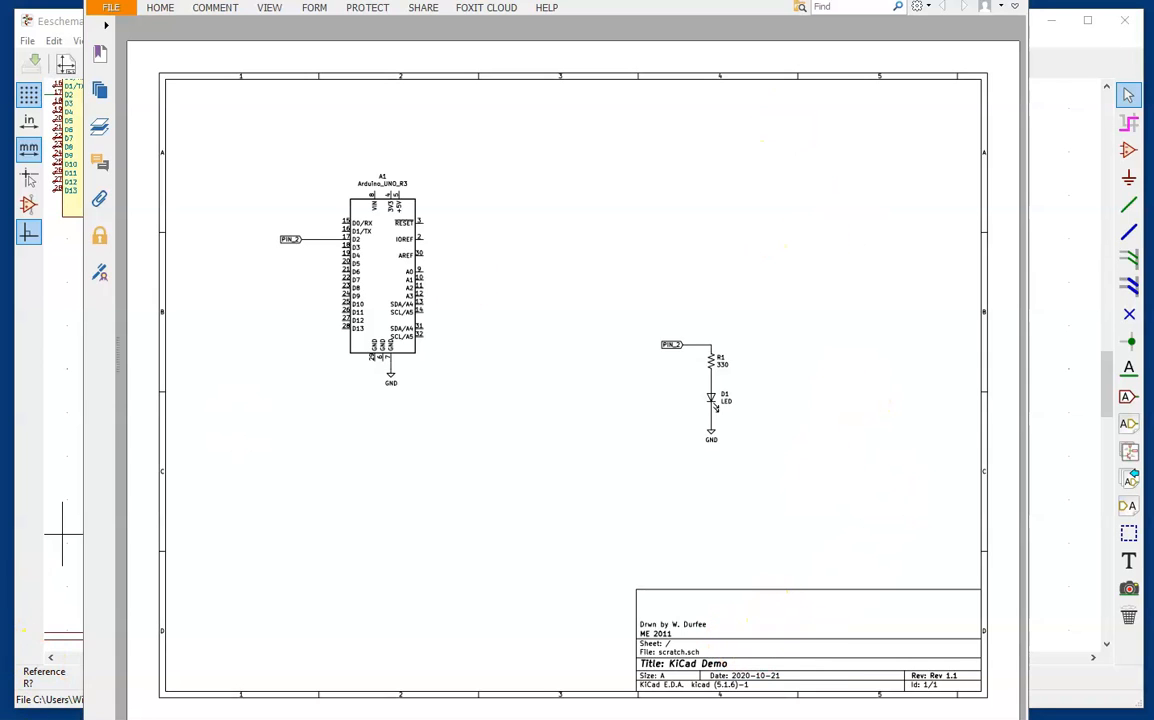
{"action": "left_click_drag", "start_coordinate": [560, 0], "coordinate": [522, 0]}
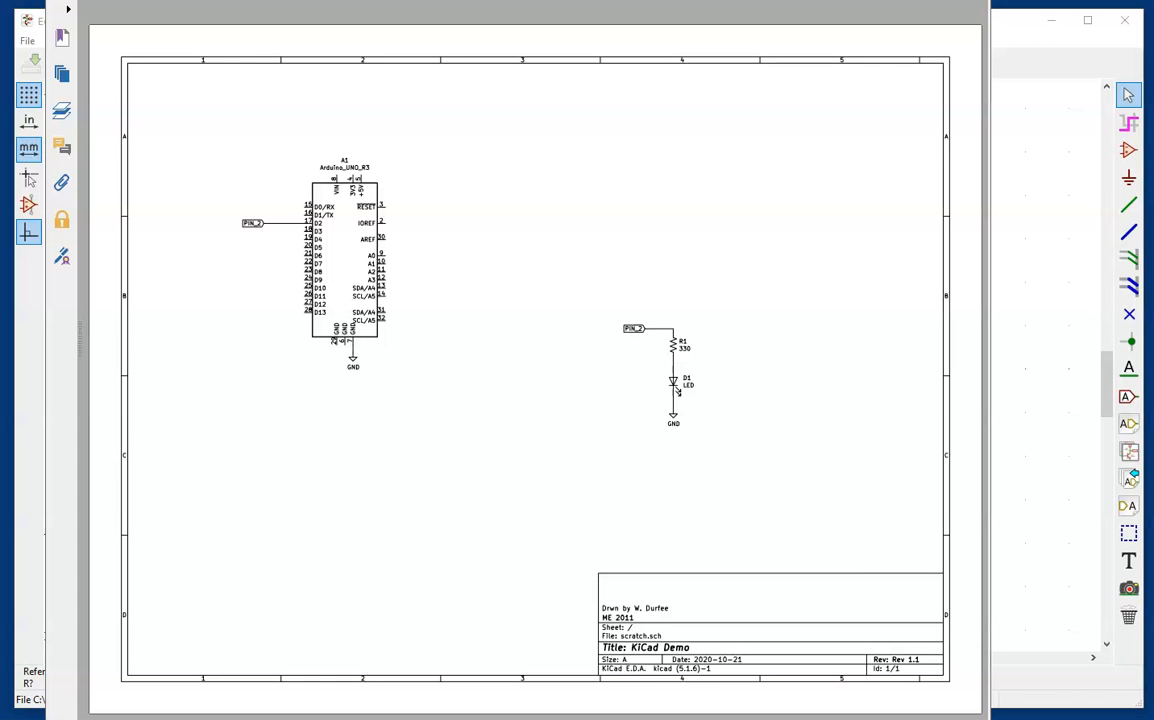
{"action": "scroll", "coordinate": [535, 360], "scroll_direction": "up", "scroll_amount": 6, "text": "ctrl"}
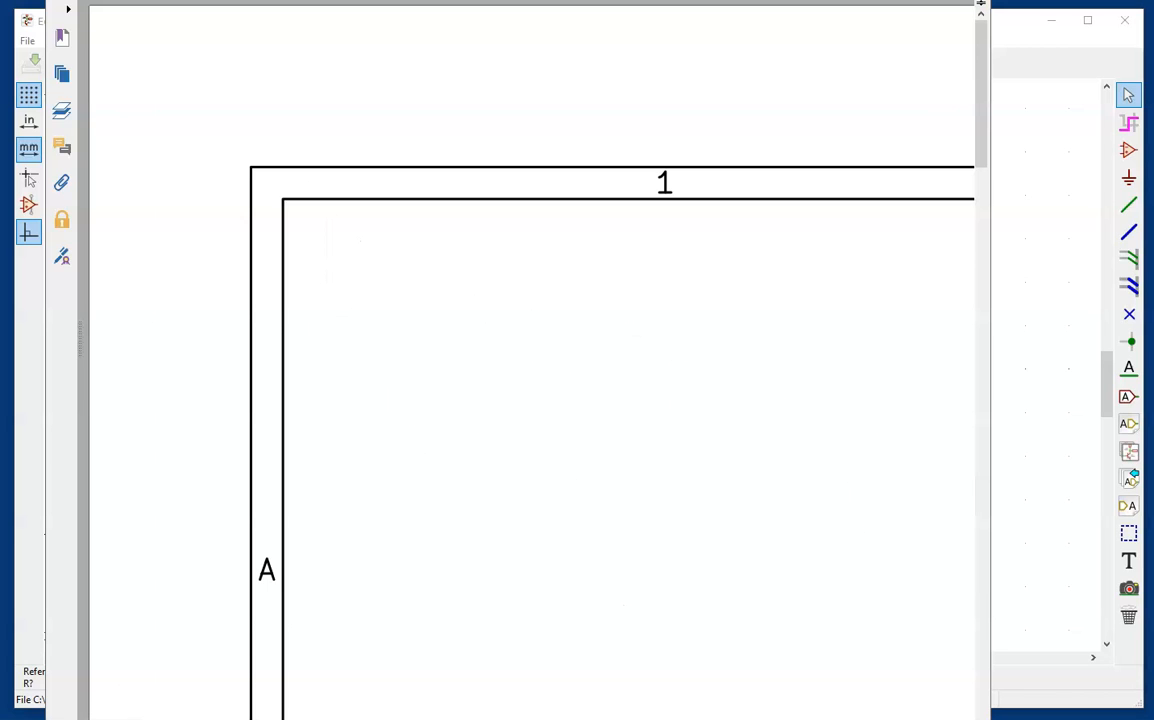
{"action": "scroll", "coordinate": [818, 635], "scroll_direction": "down", "scroll_amount": 3, "text": "ctrl"}
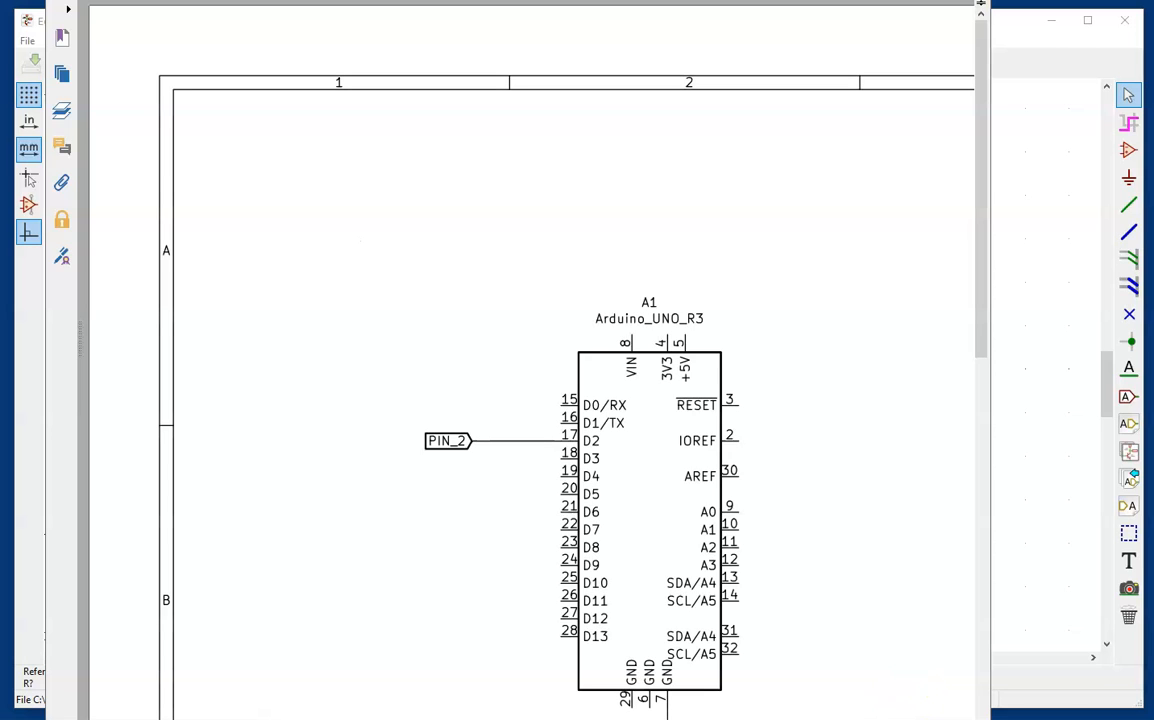
{"action": "left_click_drag", "start_coordinate": [362, 719], "coordinate": [621, 719]}
{"action": "left_click_drag", "start_coordinate": [979, 310], "coordinate": [963, 574]}
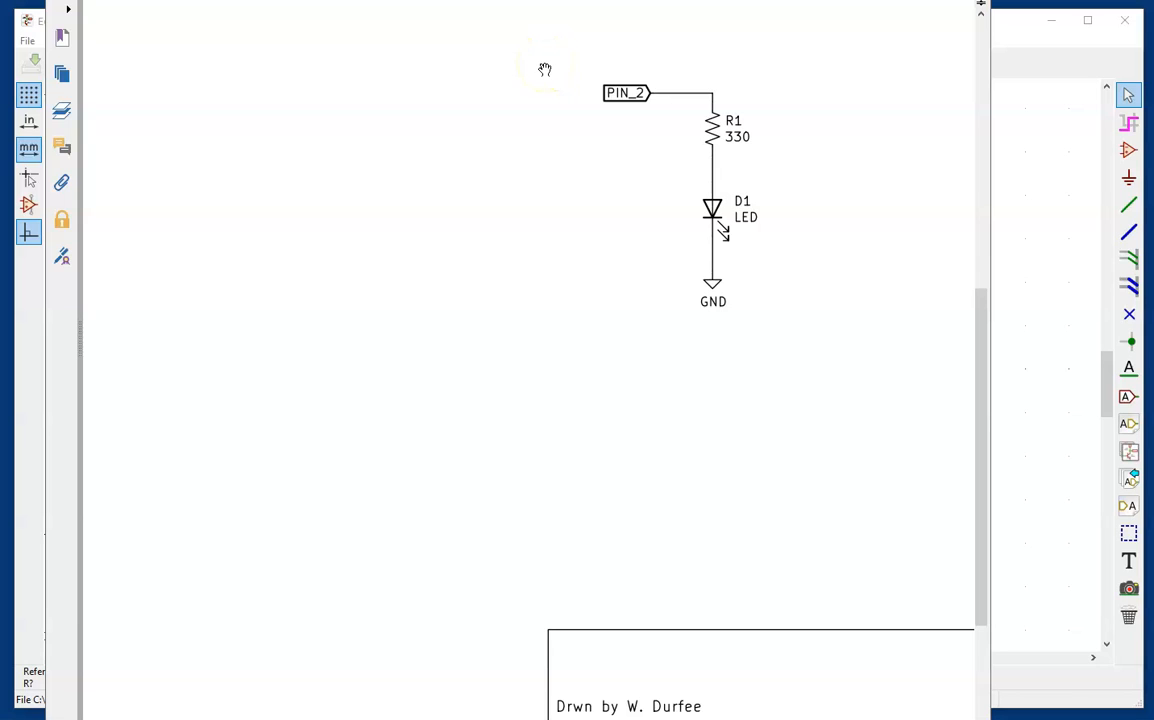
{"action": "key", "text": "super+shift+s"}
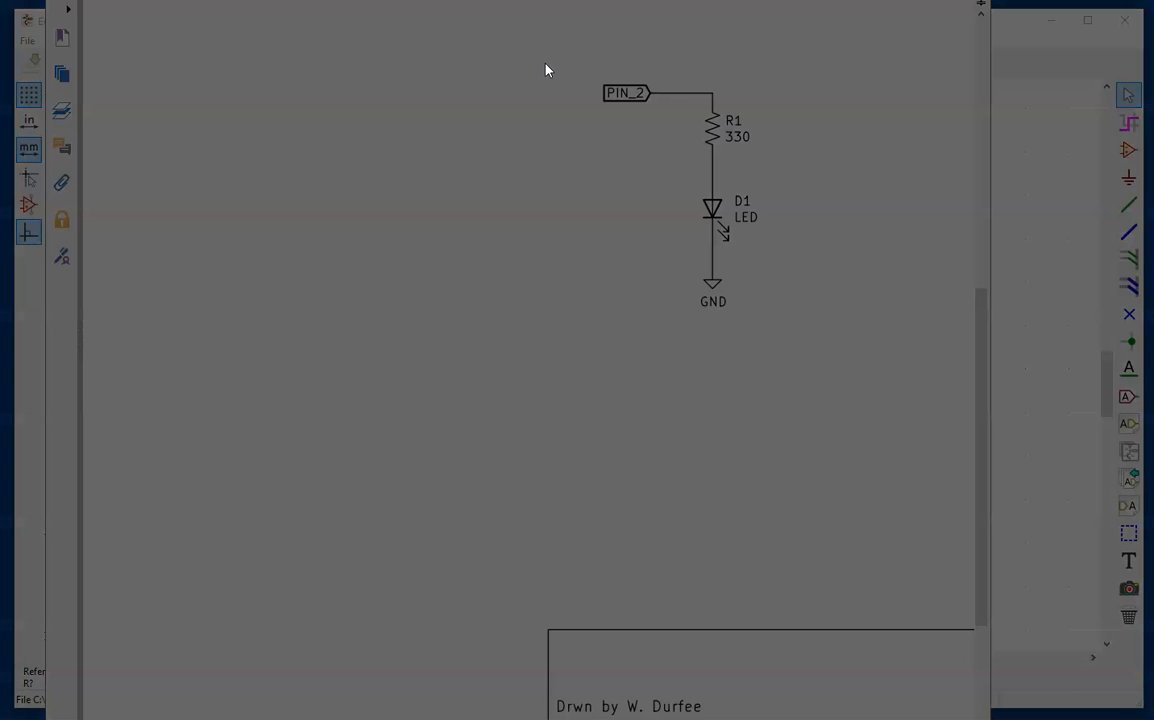
{"action": "left_click_drag", "start_coordinate": [572, 64], "coordinate": [791, 336]}
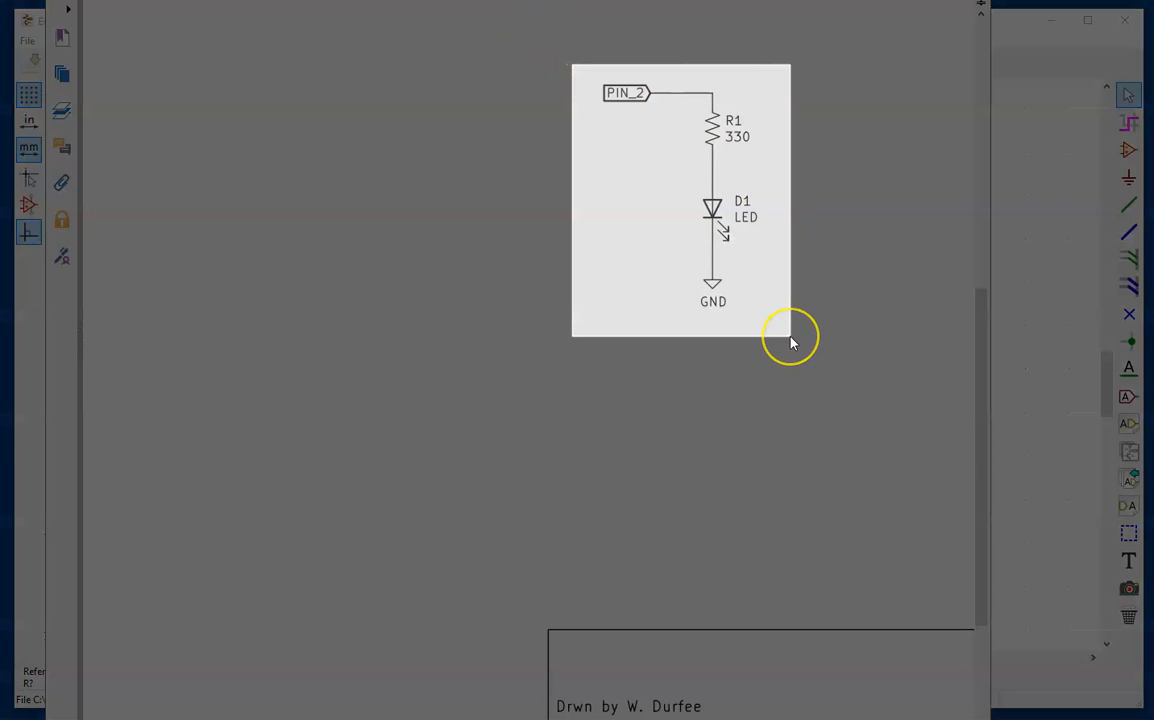